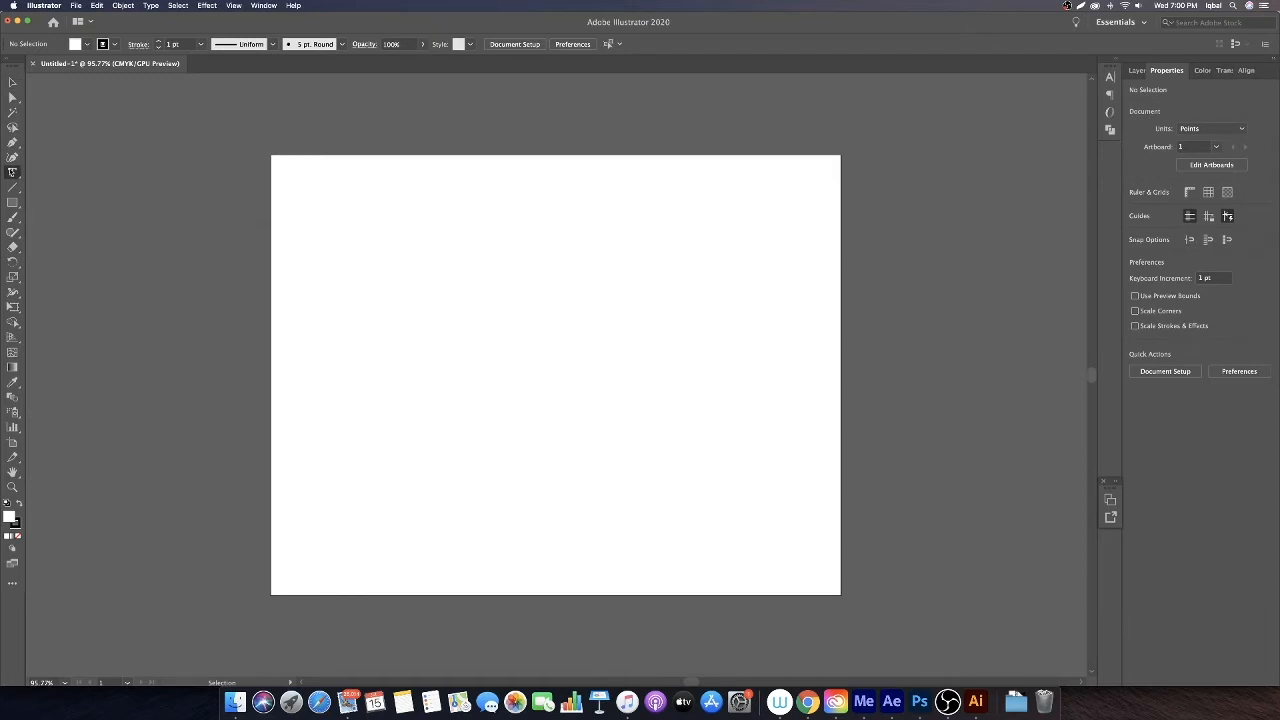
Add the point text "think" to the artboard
{"action": "left_click", "coordinate": [507, 279]}
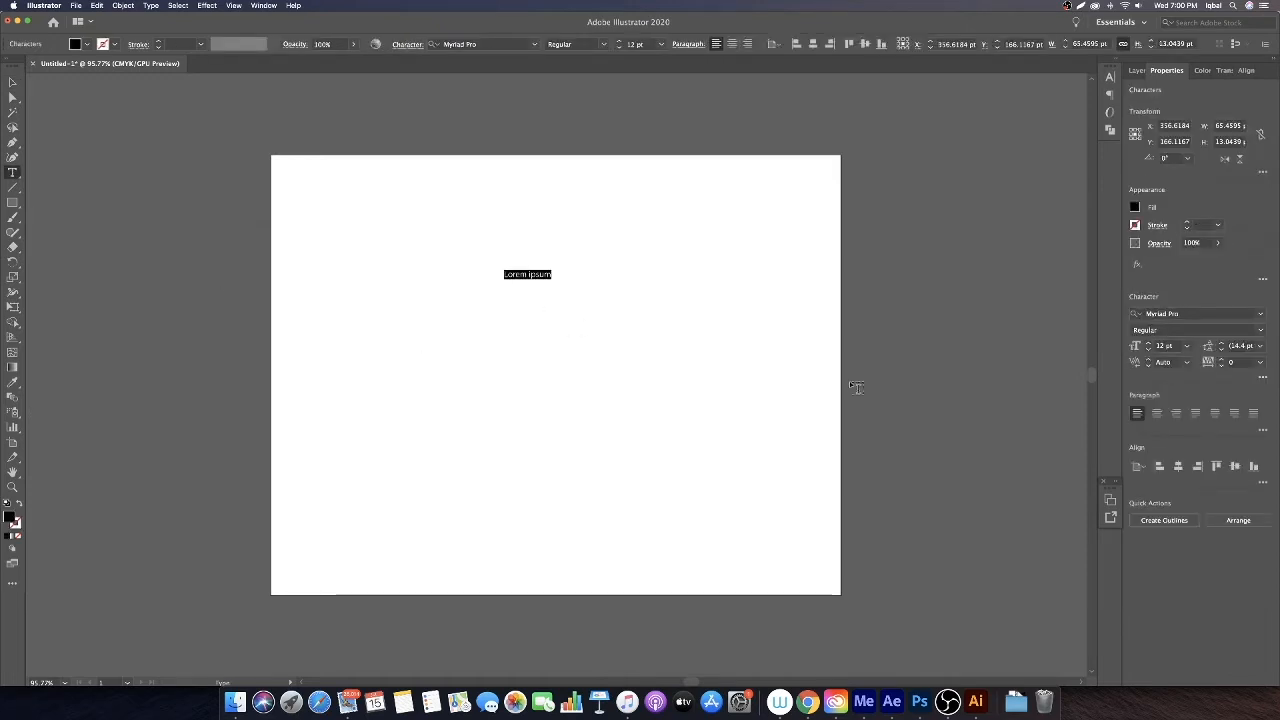
{"action": "type", "text": "think"}
{"action": "key", "text": "Escape"}
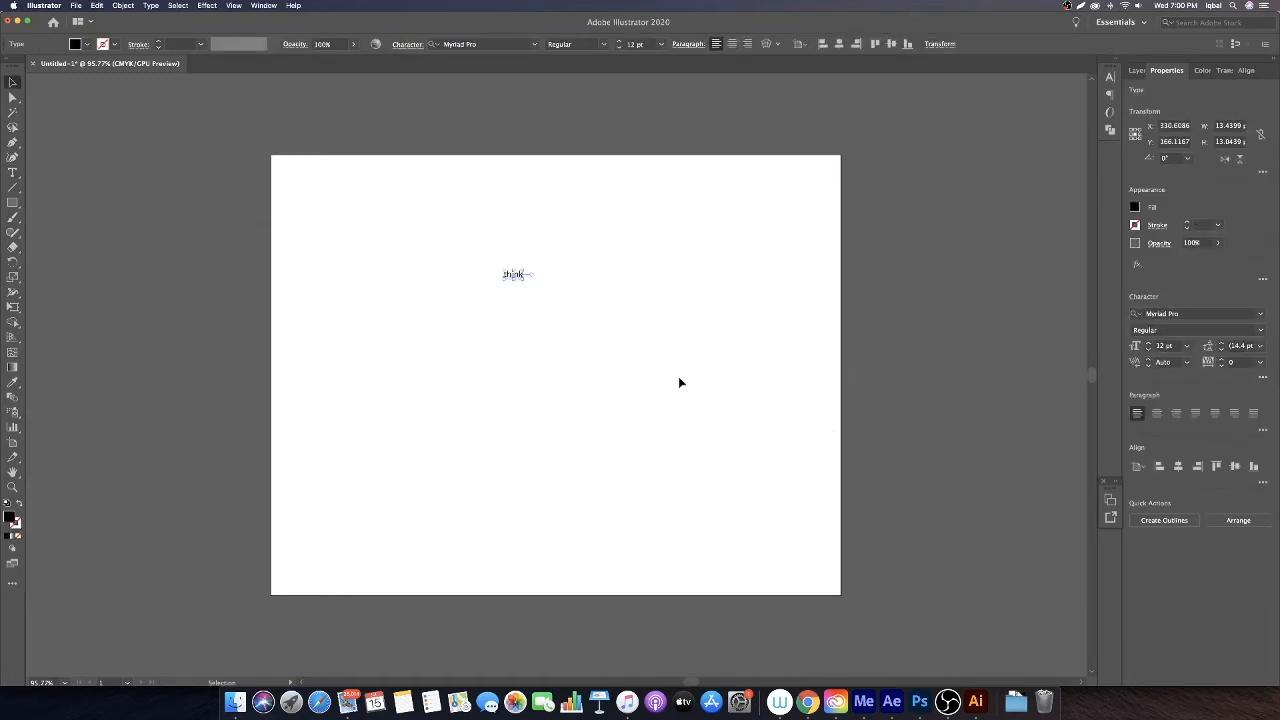
Scale the word "think" up proportionally to about 376 pt wide and move it to the middle of the artboard
{"action": "left_click_drag", "start_coordinate": [524, 278], "coordinate": [774, 534]}
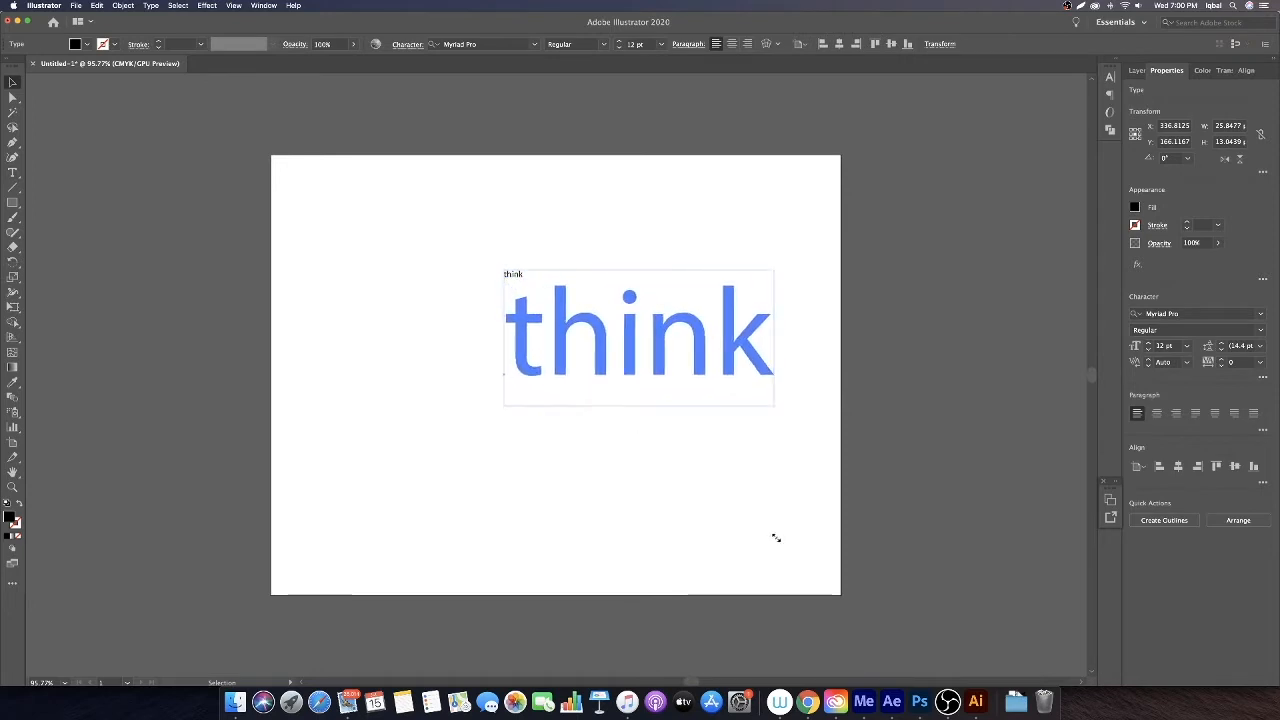
{"action": "left_click", "coordinate": [671, 189]}
{"action": "left_click_drag", "start_coordinate": [629, 332], "coordinate": [550, 364]}
{"action": "left_click", "coordinate": [610, 280]}
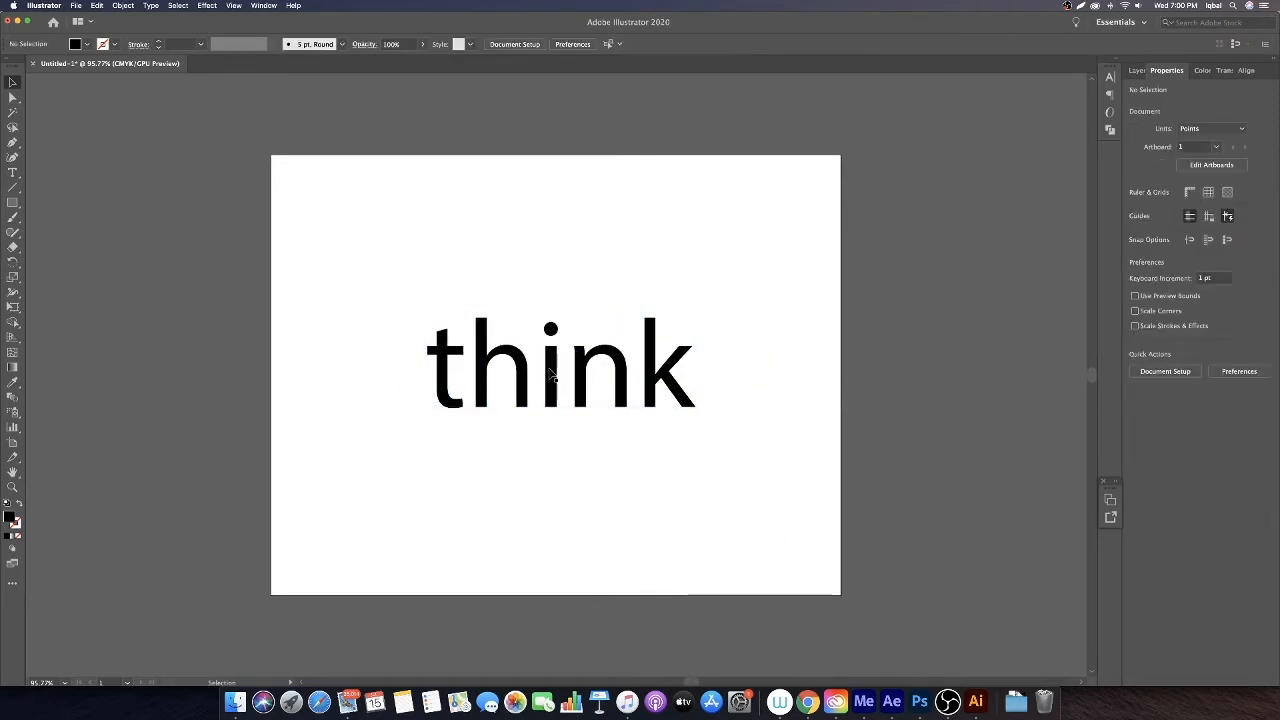
Set the word's font to Maven Pro Medium
{"action": "left_click", "coordinate": [559, 368]}
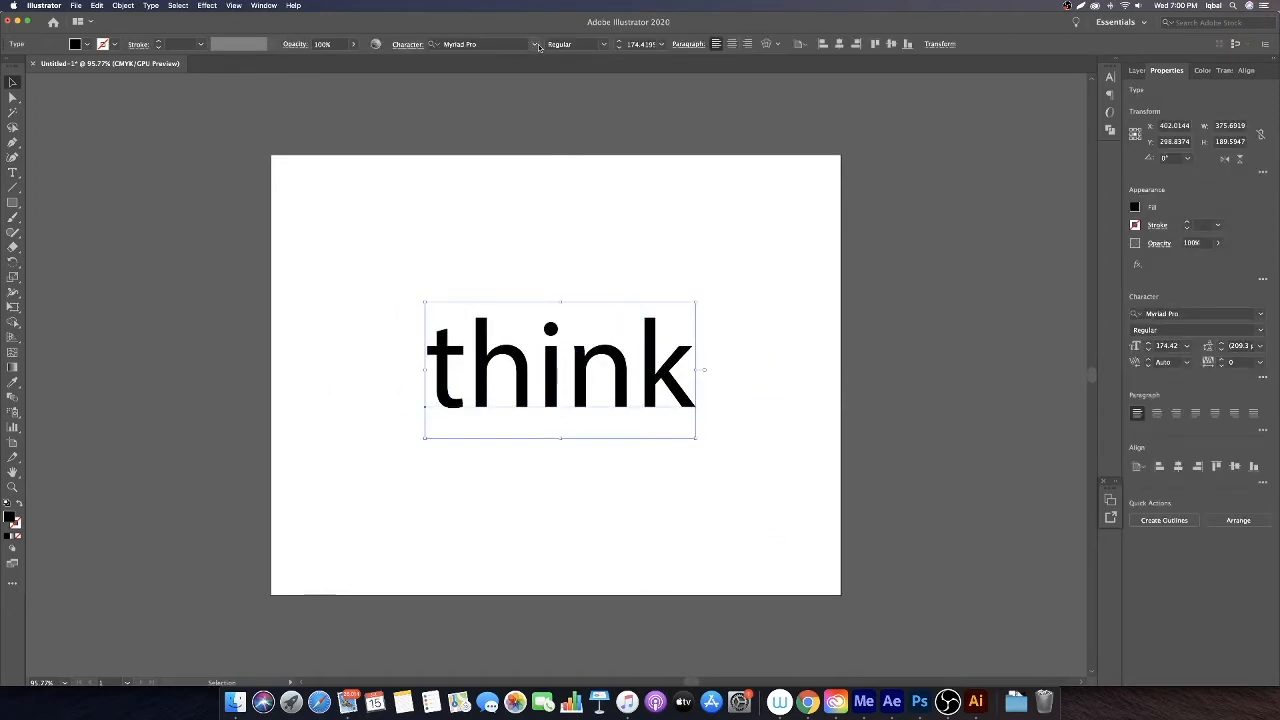
{"action": "left_click", "coordinate": [498, 44]}
{"action": "type", "text": "maven"}
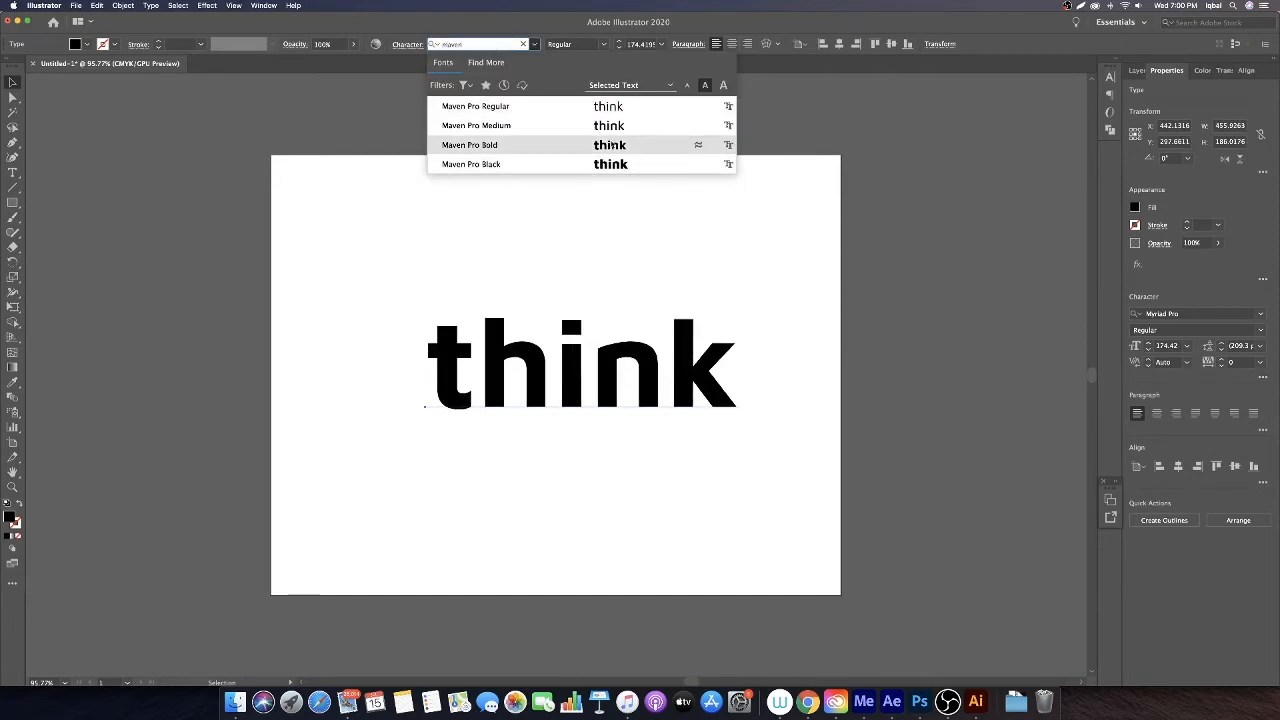
{"action": "left_click", "coordinate": [607, 126]}
{"action": "left_click", "coordinate": [712, 222]}
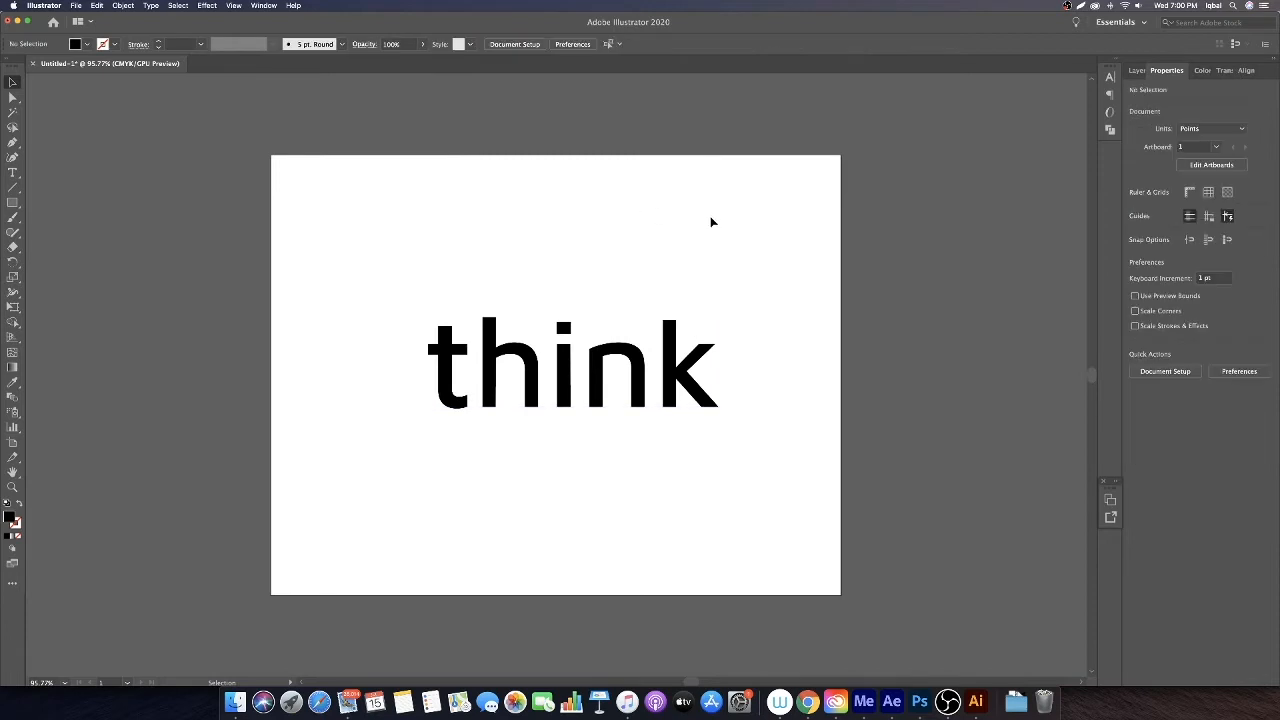
Duplicate the word "think" onto the empty area beside the artboard as a spare editable copy
{"action": "left_click", "coordinate": [628, 366]}
{"action": "left_click", "coordinate": [636, 244]}
{"action": "left_click", "coordinate": [630, 362]}
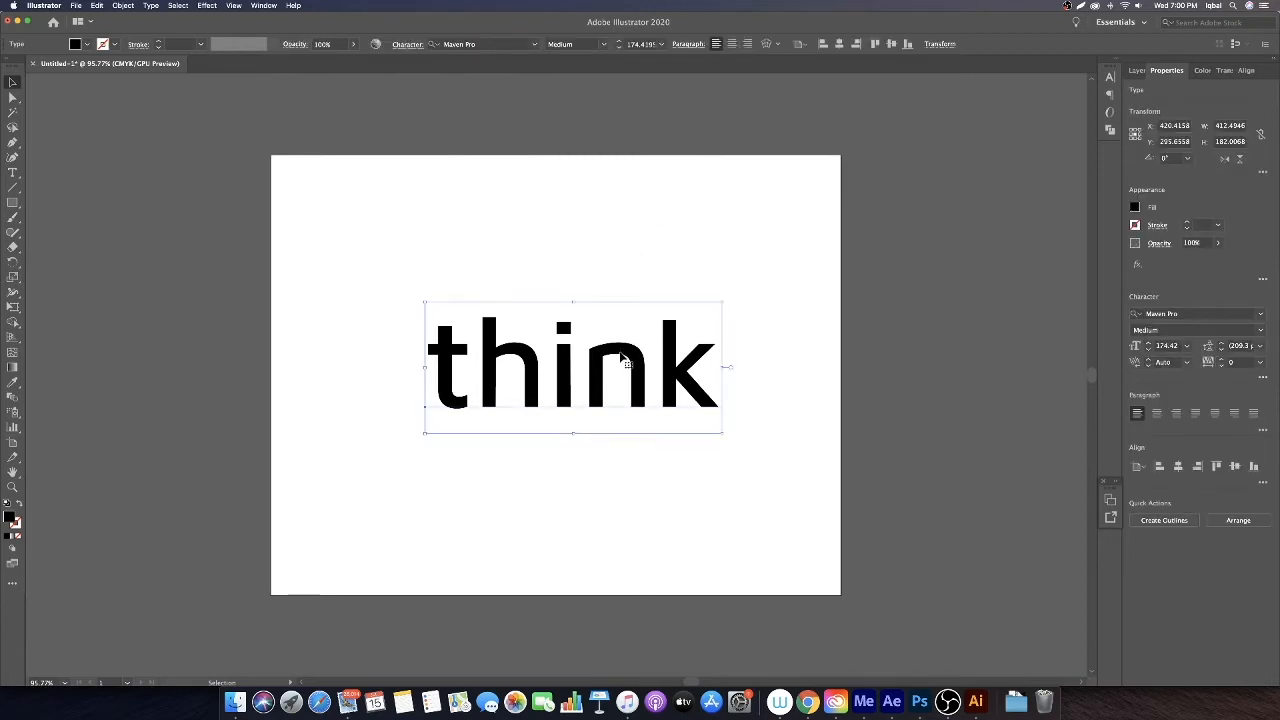
{"action": "left_click_drag", "start_coordinate": [622, 358], "coordinate": [1042, 313]}
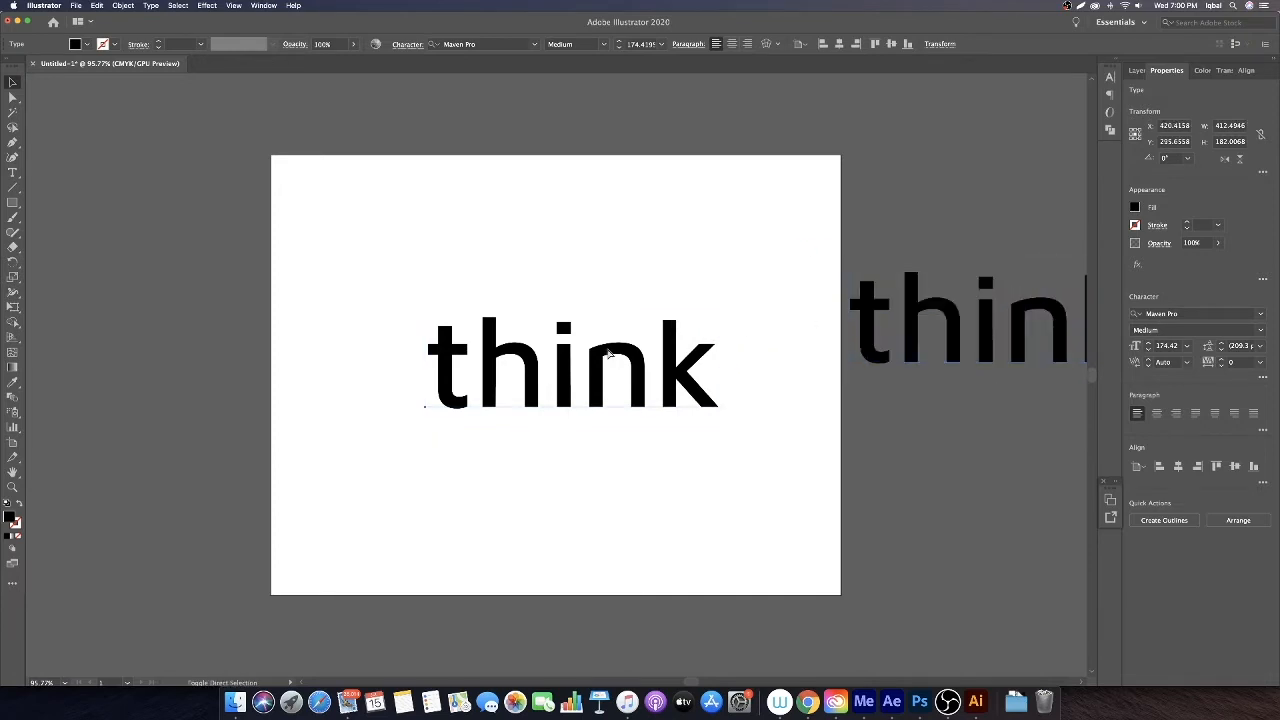
Convert the word on the artboard to outlines and ungroup it into separate letters
{"action": "key", "text": "shift+super+o"}
{"action": "left_click", "coordinate": [614, 252]}
{"action": "left_click", "coordinate": [560, 360]}
{"action": "key", "text": "a"}
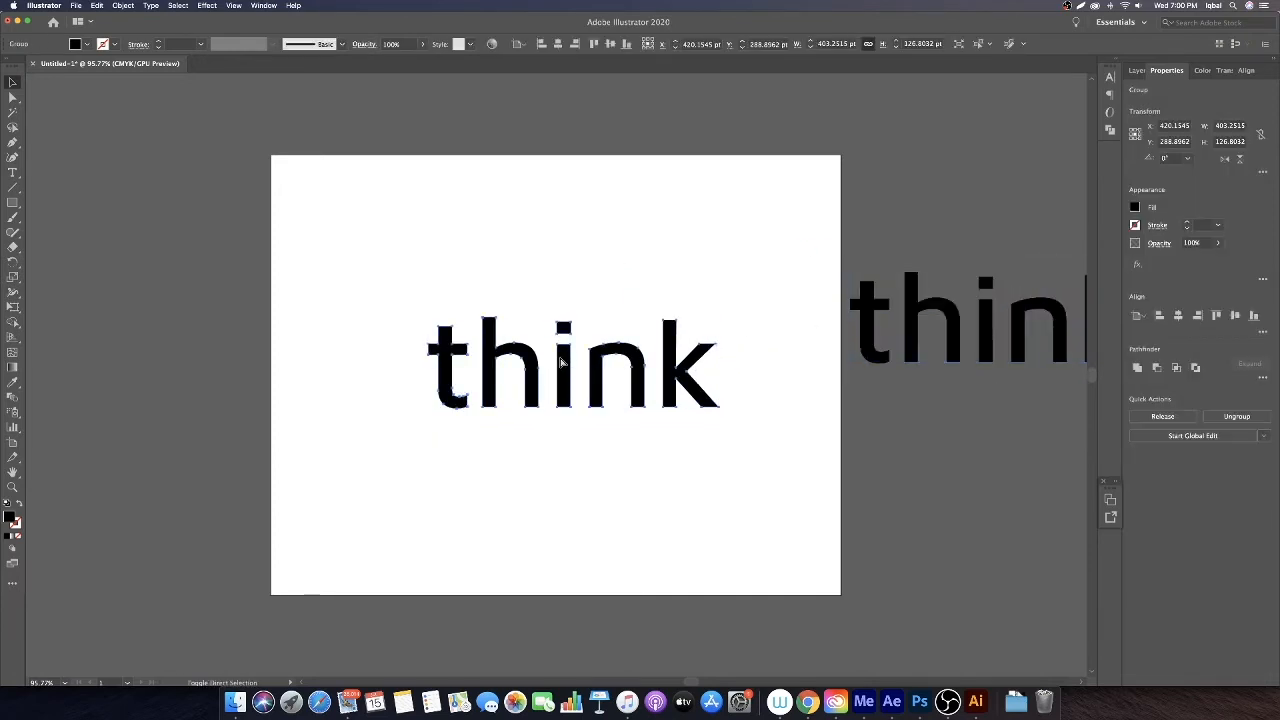
{"action": "left_click", "coordinate": [583, 366]}
{"action": "key", "text": "super+z"}
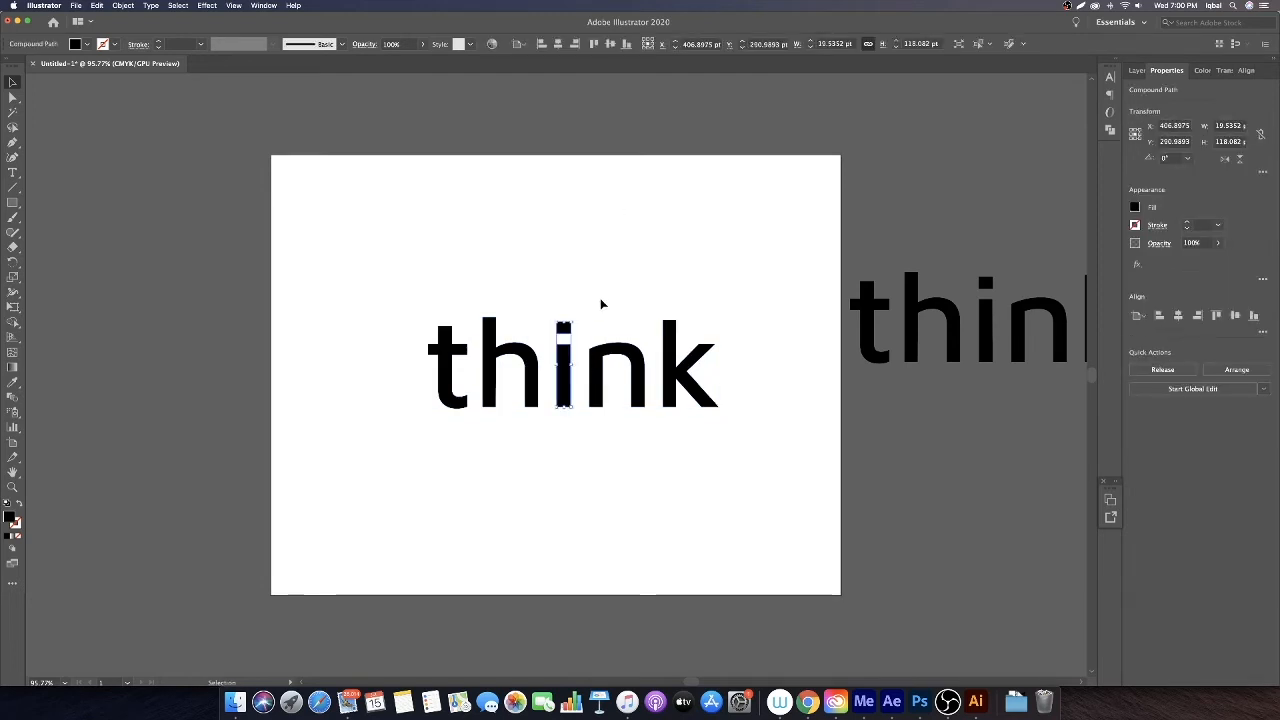
{"action": "left_click", "coordinate": [600, 301]}
Isolate the letter "i", delete its dot, and leave isolation mode
{"action": "left_click", "coordinate": [563, 366]}
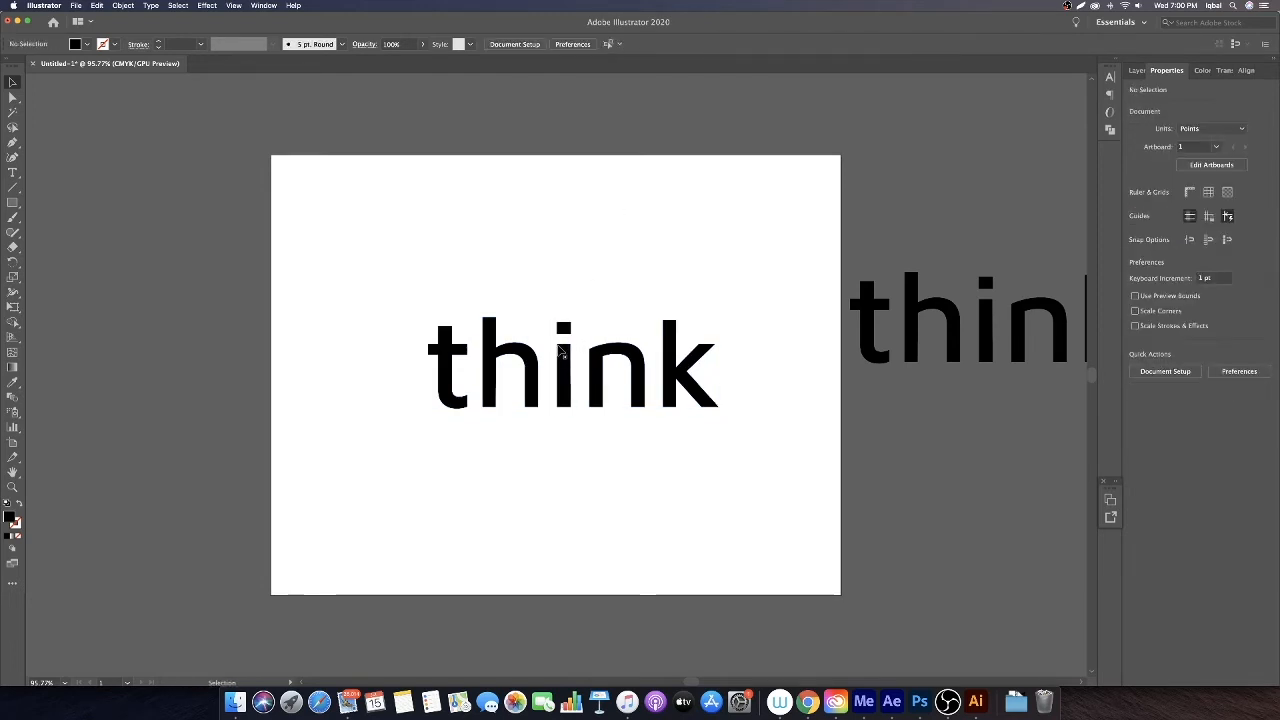
{"action": "double_click", "coordinate": [563, 330]}
{"action": "left_click", "coordinate": [563, 330]}
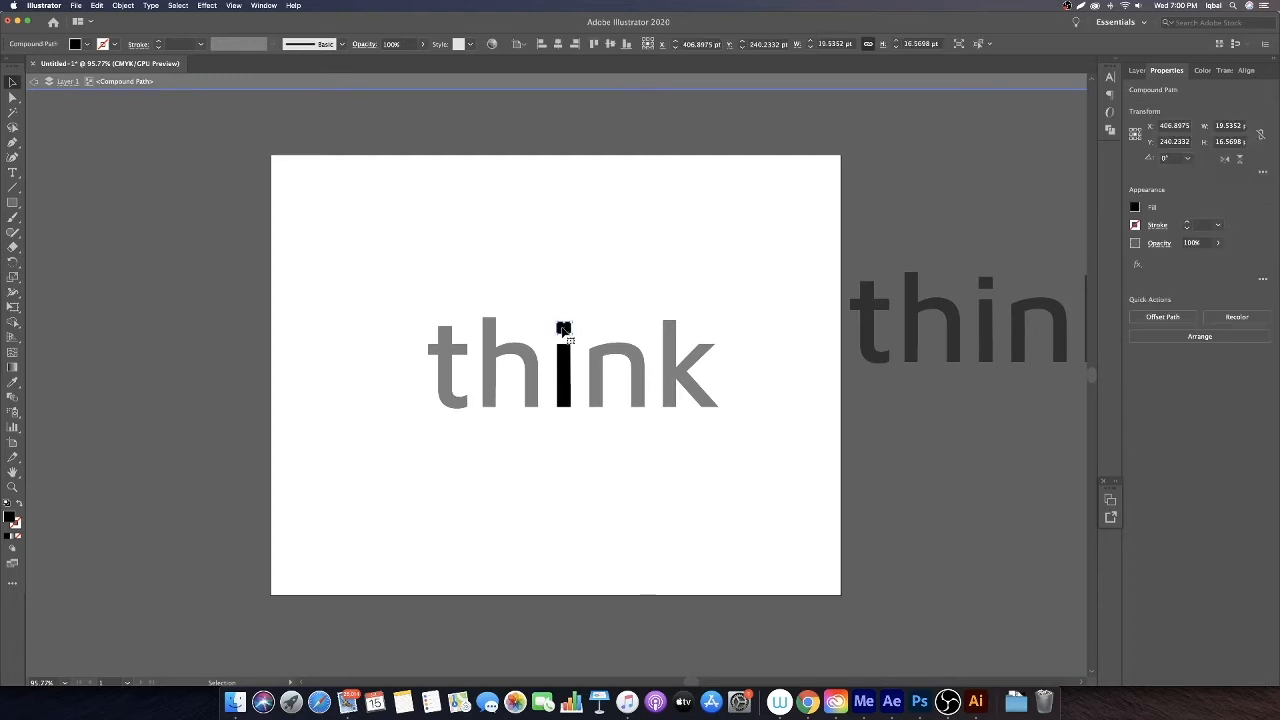
{"action": "key", "text": "Delete"}
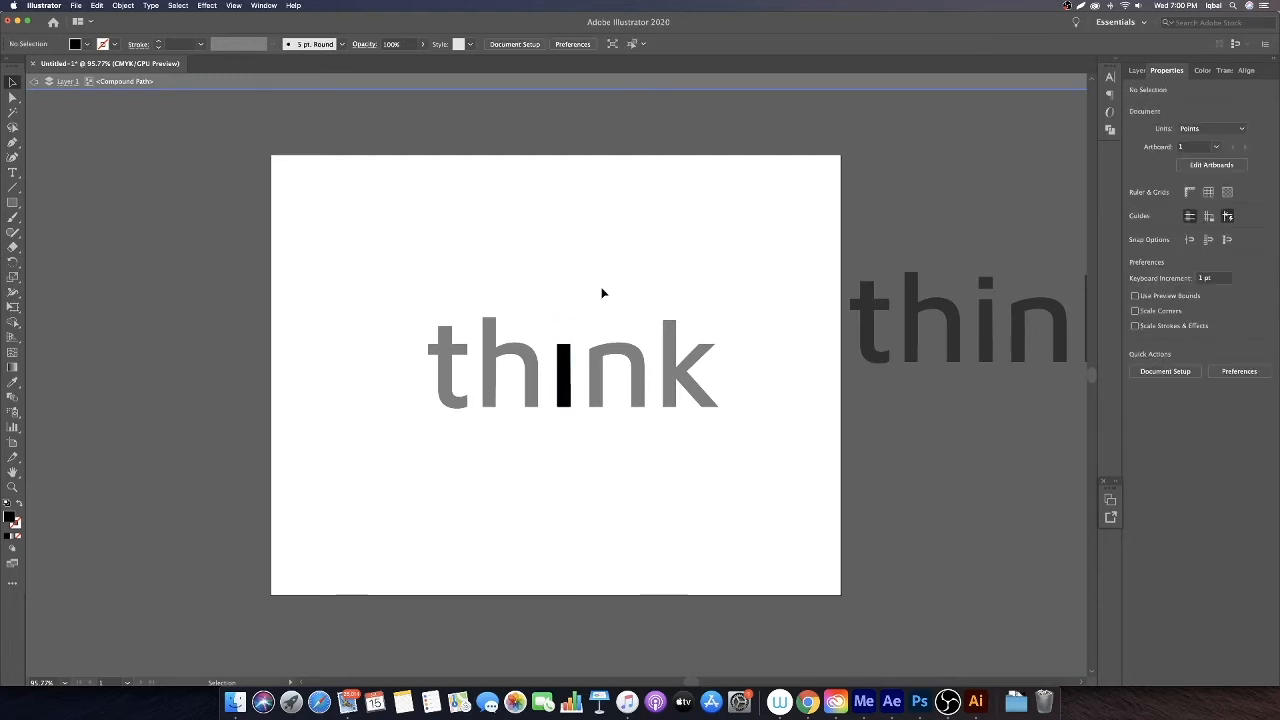
{"action": "double_click", "coordinate": [602, 293]}
Duplicate the stem of the "i" straight down below the word and delete the original stem
{"action": "left_click", "coordinate": [563, 371]}
{"action": "left_click_drag", "start_coordinate": [563, 362], "coordinate": [561, 432]}
{"action": "key", "text": "alt"}
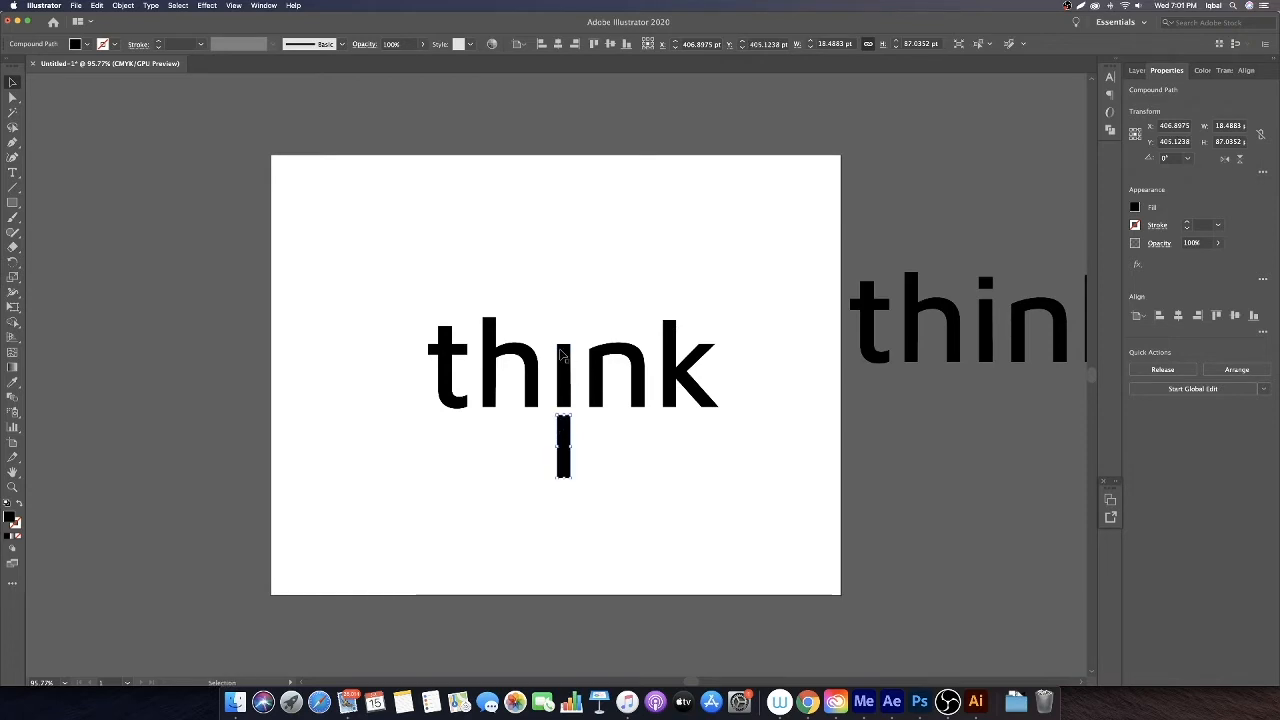
{"action": "left_click", "coordinate": [566, 362]}
{"action": "key", "text": "Delete"}
Enlarge the copied stem to about 30.5 by 144 pt and place it between the "h" and the "n"
{"action": "left_click", "coordinate": [562, 438]}
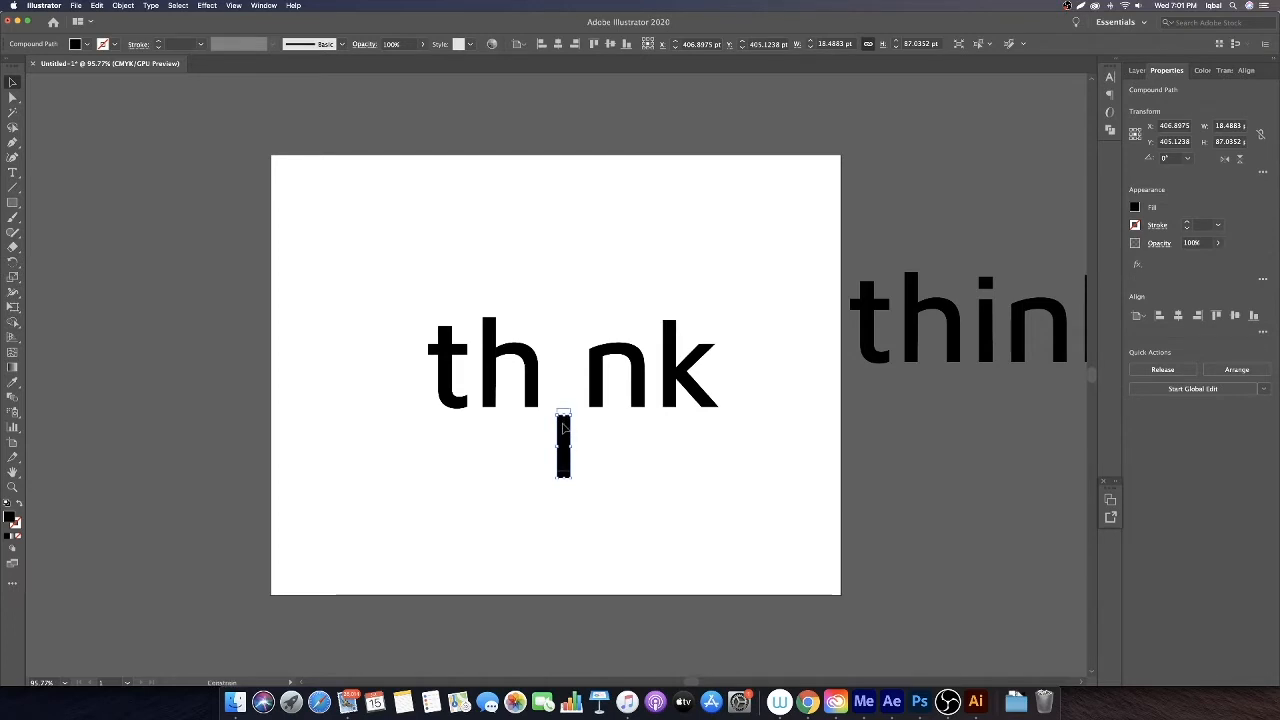
{"action": "left_click_drag", "start_coordinate": [563, 428], "coordinate": [564, 367]}
{"action": "left_click", "coordinate": [540, 396]}
{"action": "left_click", "coordinate": [560, 406]}
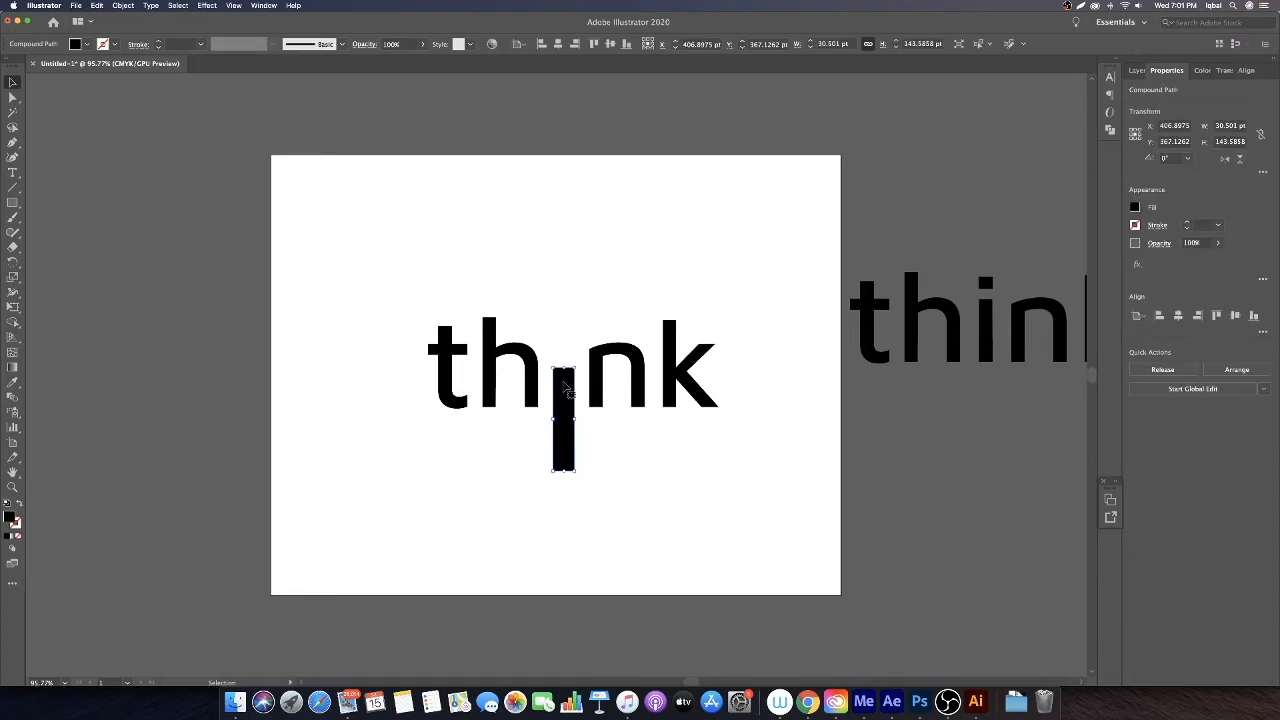
Add an anchor point at the middle of the bar's upper edge and raise it about 24 pt into a pencil tip
{"action": "key", "text": "plus"}
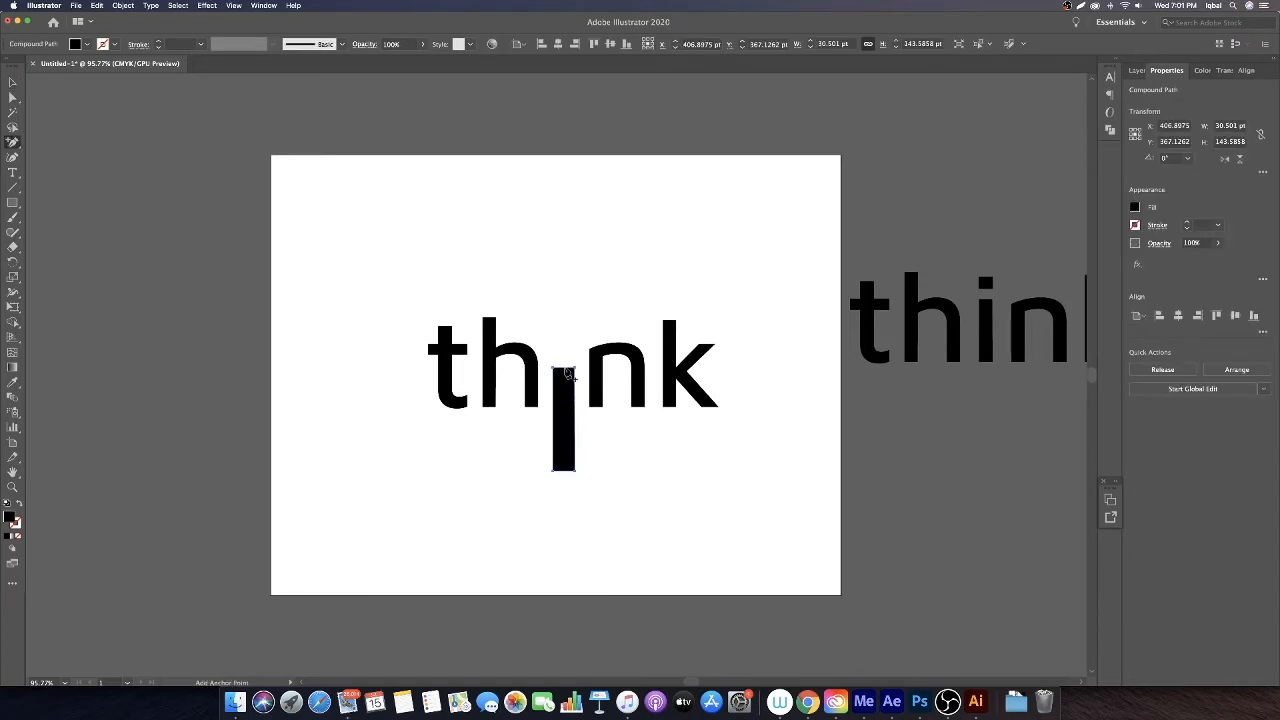
{"action": "left_click", "coordinate": [564, 370]}
{"action": "key", "text": "a"}
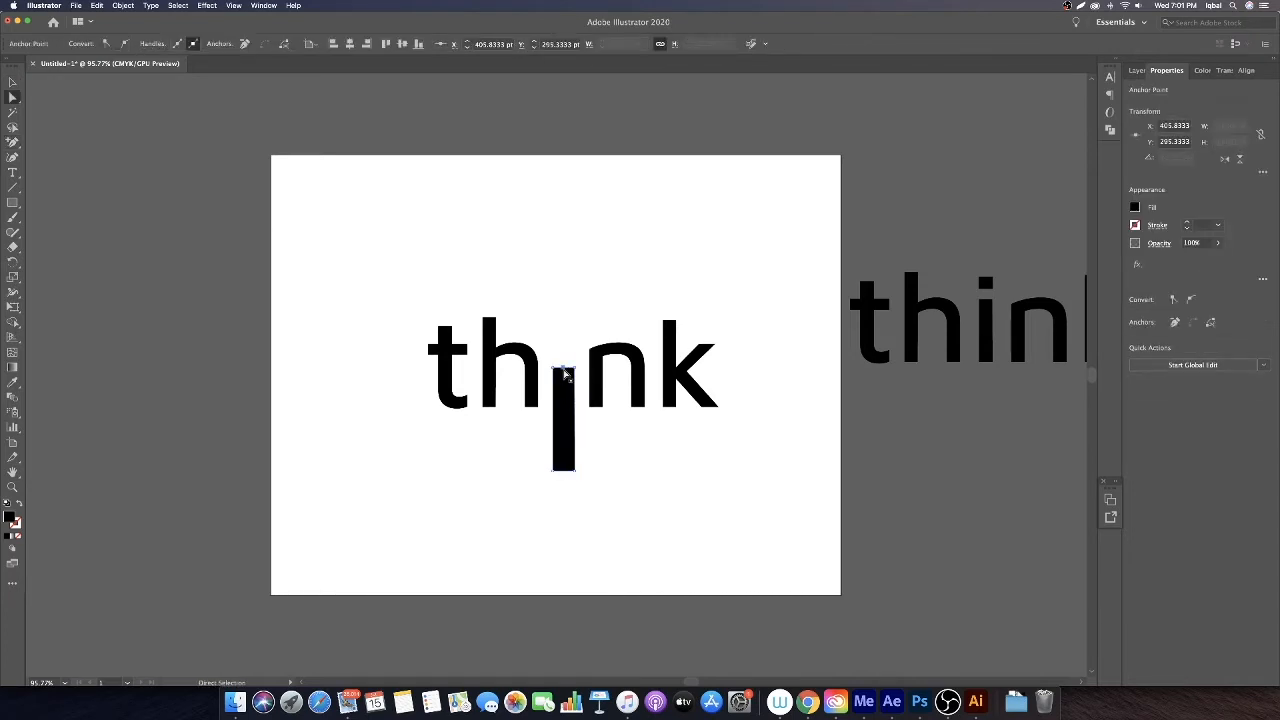
{"action": "left_click_drag", "start_coordinate": [565, 372], "coordinate": [564, 353]}
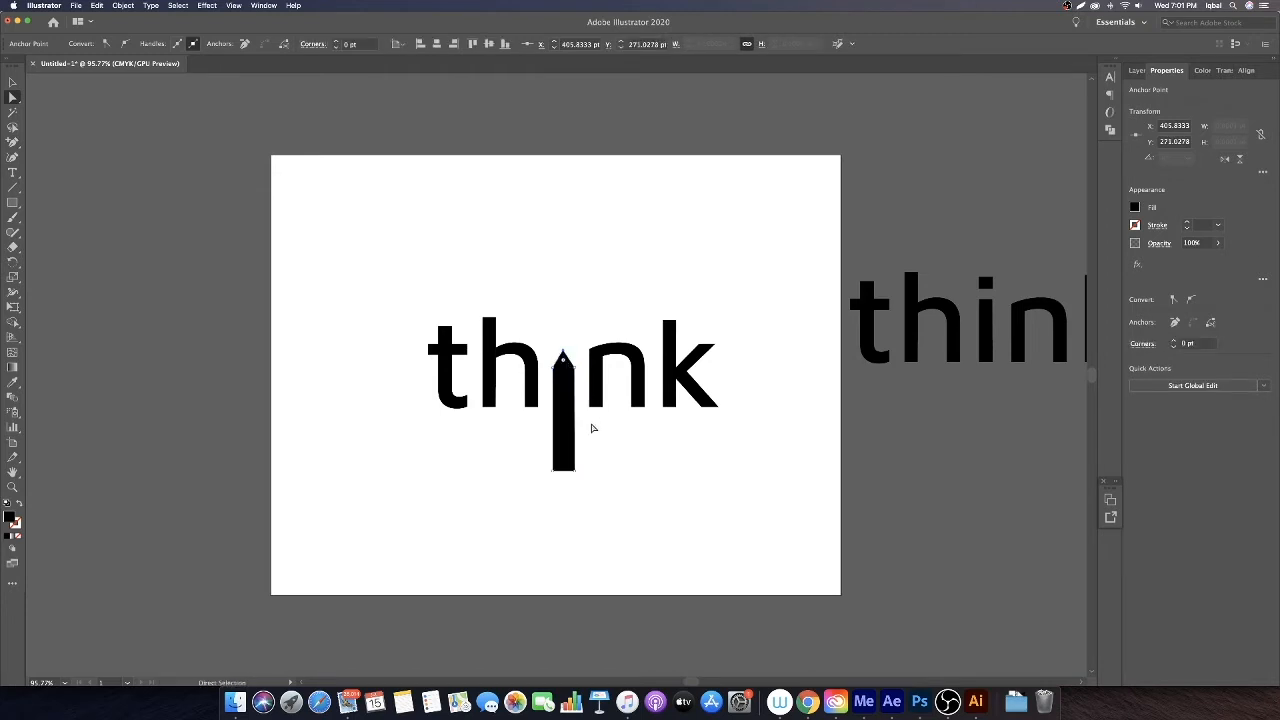
{"action": "left_click", "coordinate": [598, 452]}
{"action": "key", "text": "v"}
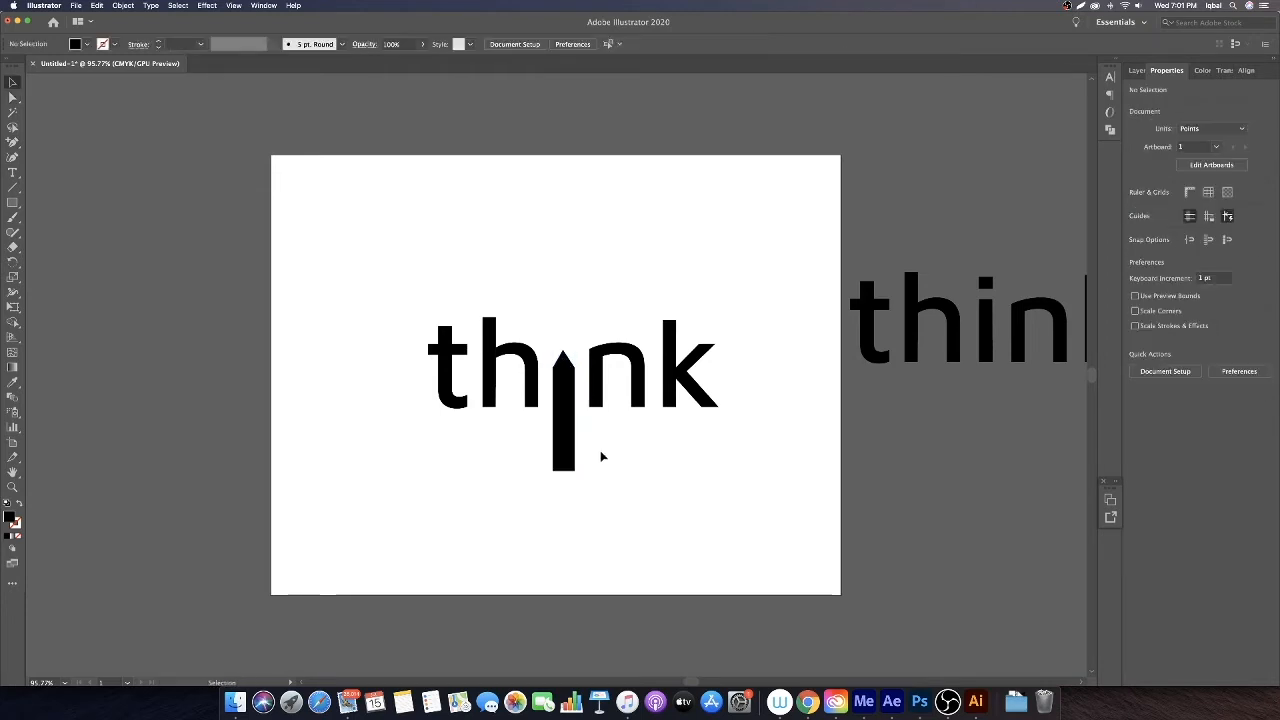
Nudge the apex of the pencil tip to refine its centring and raise it slightly
{"action": "key", "text": "z"}
{"action": "mouse_move", "coordinate": [553, 342]}
{"action": "left_mouse_down"}
{"action": "mouse_move", "coordinate": [740, 511]}
{"action": "mouse_move", "coordinate": [643, 460]}
{"action": "left_mouse_up"}
{"action": "key", "text": "a"}
{"action": "left_click", "coordinate": [571, 381]}
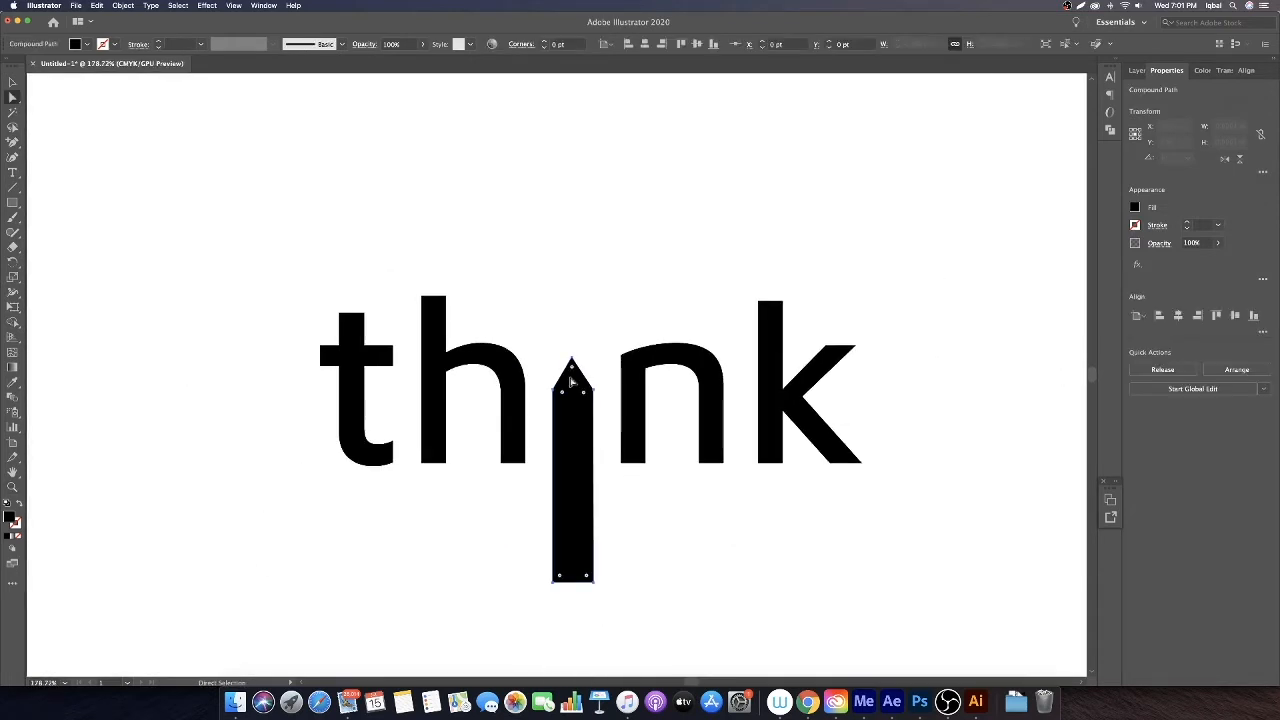
{"action": "left_click", "coordinate": [572, 362]}
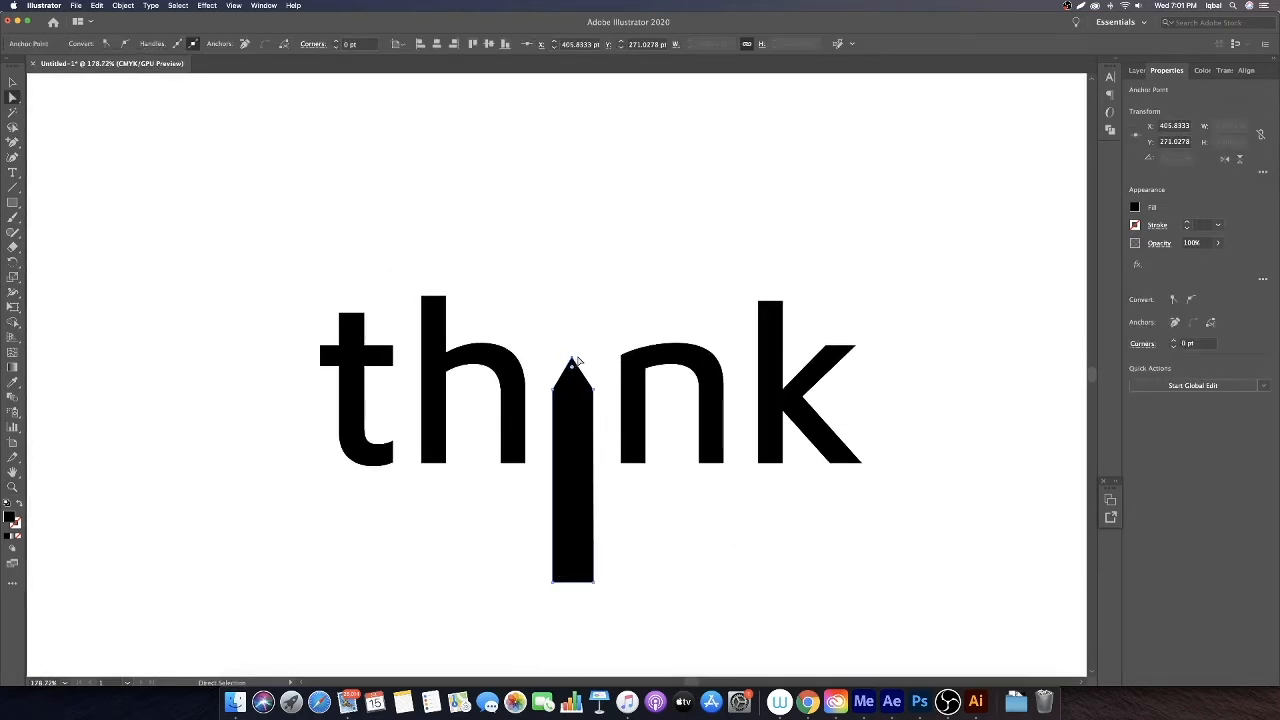
{"action": "key", "text": "Left"}
{"action": "key", "text": "Up"}
{"action": "key", "text": "v"}
{"action": "left_click", "coordinate": [586, 309]}
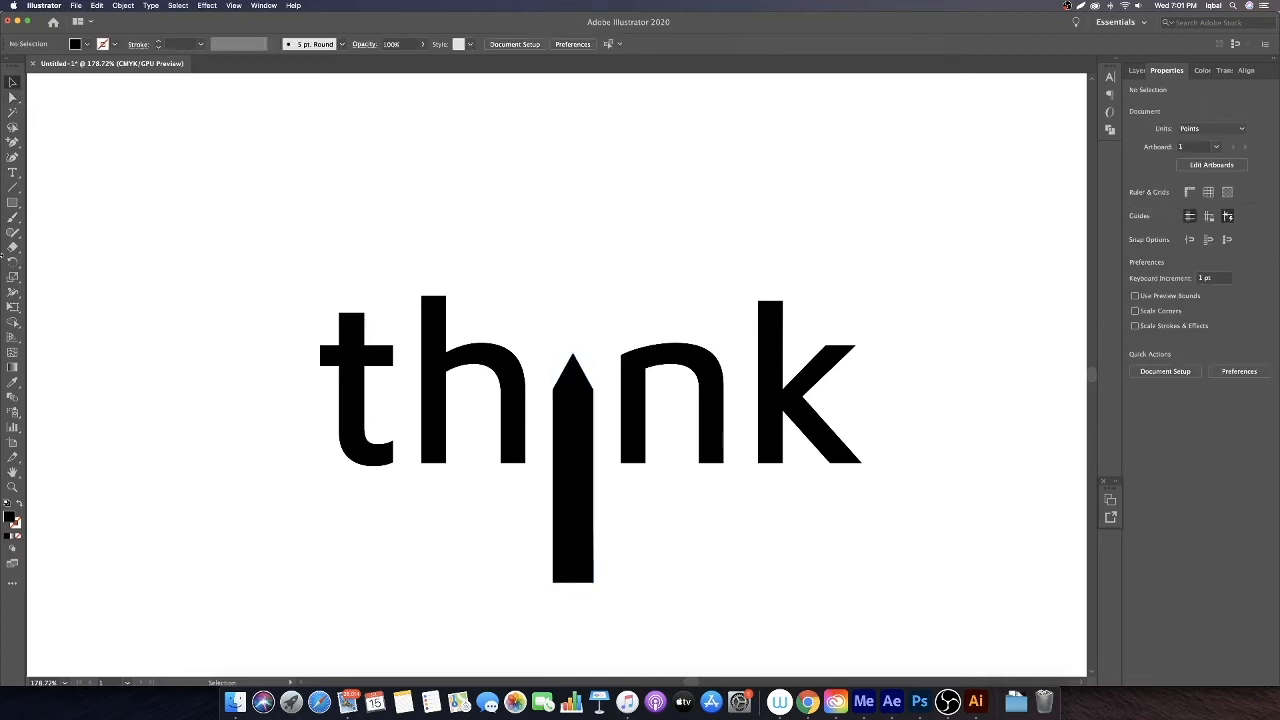
Draw a rectangle about 87 pt wide covering the pencil tip, with its lower edge where the tip meets the body
{"action": "scroll", "coordinate": [338, 317], "scroll_direction": "down", "scroll_amount": 3}
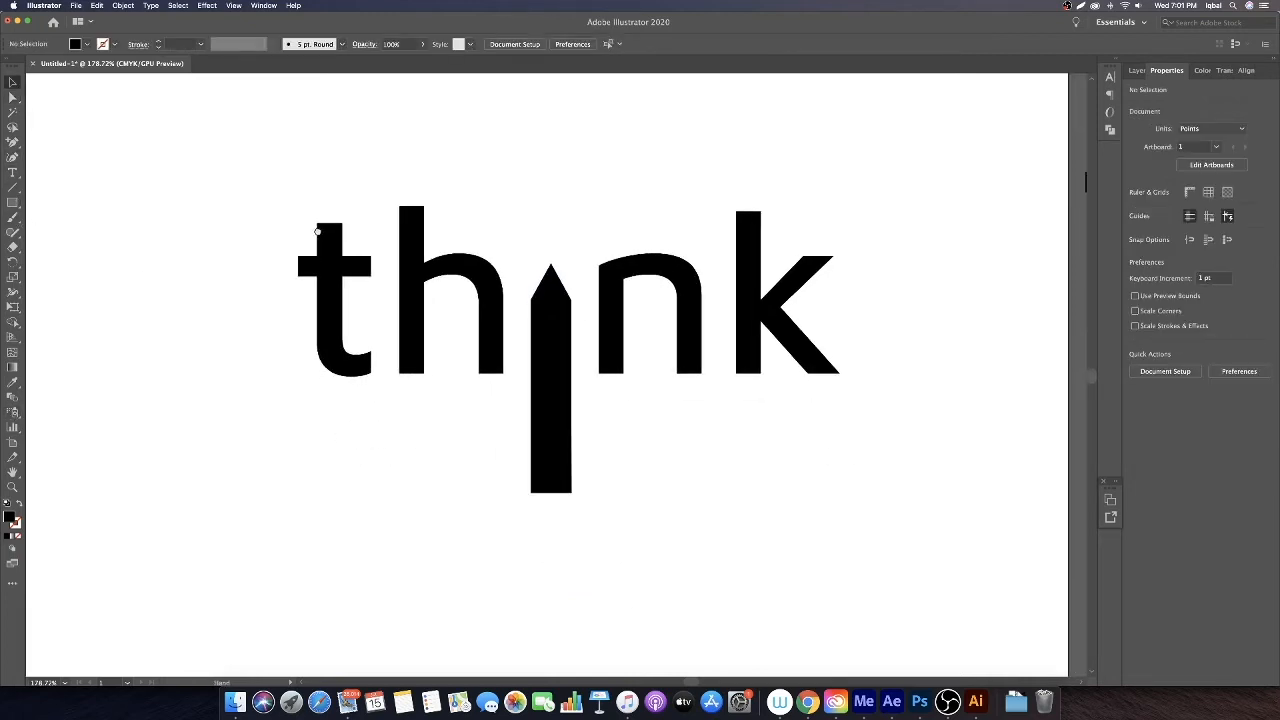
{"action": "left_click", "coordinate": [540, 320]}
{"action": "left_click", "coordinate": [12, 203]}
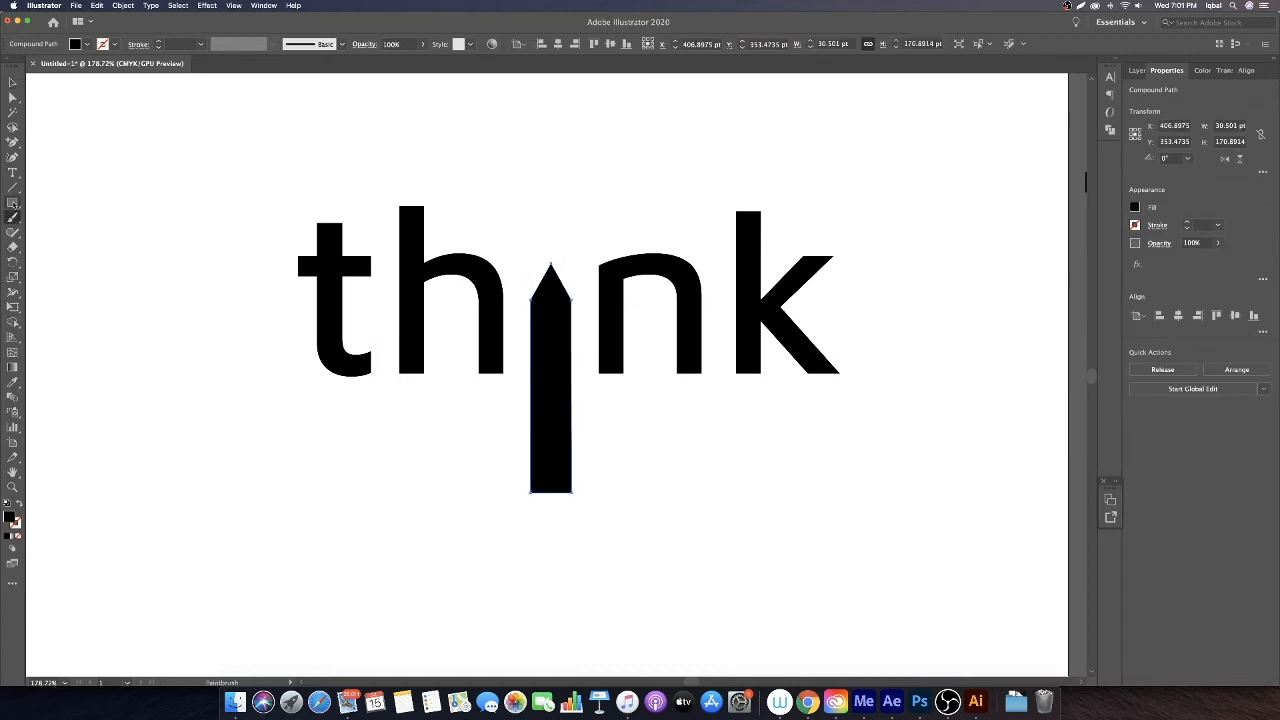
{"action": "left_click_drag", "start_coordinate": [483, 204], "coordinate": [601, 299]}
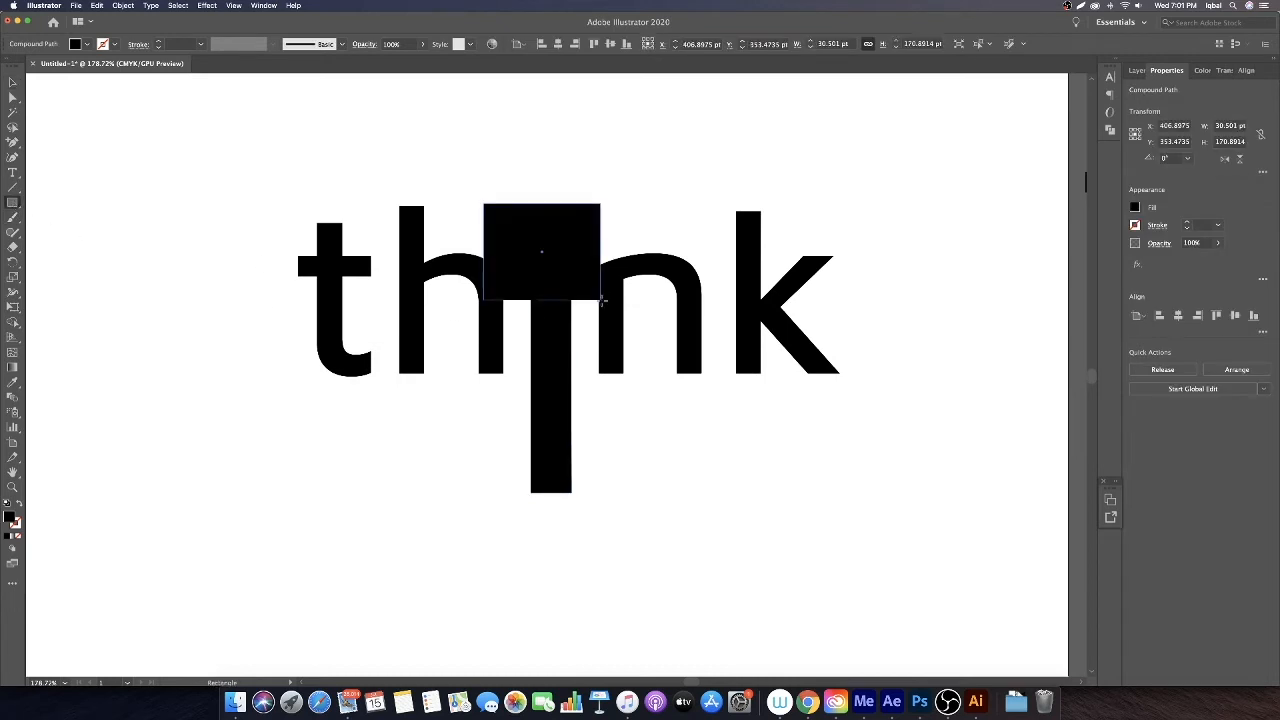
Split the tip from the pencil body with the Shape Builder tool and delete the leftover rectangle
{"action": "key", "text": "v"}
{"action": "left_click", "coordinate": [570, 340], "text": "shift"}
{"action": "key", "text": "shift+m"}
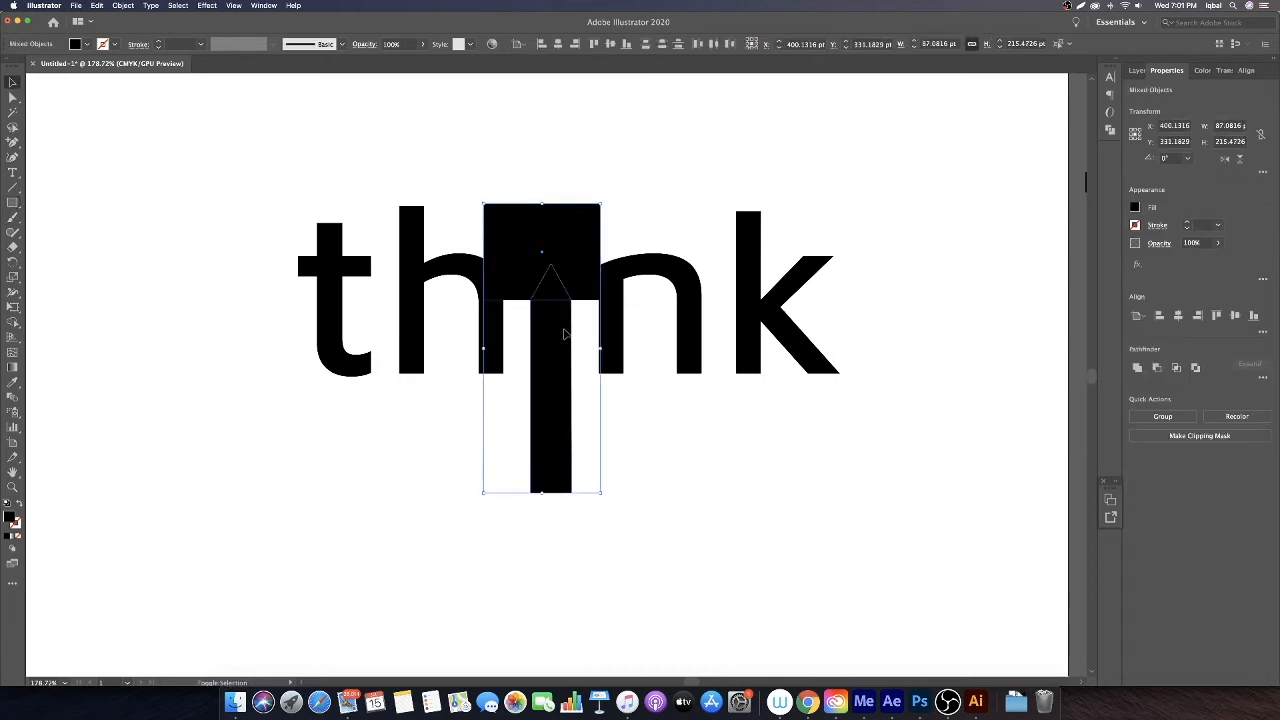
{"action": "left_click", "coordinate": [557, 294]}
{"action": "key", "text": "v"}
{"action": "left_click", "coordinate": [641, 172]}
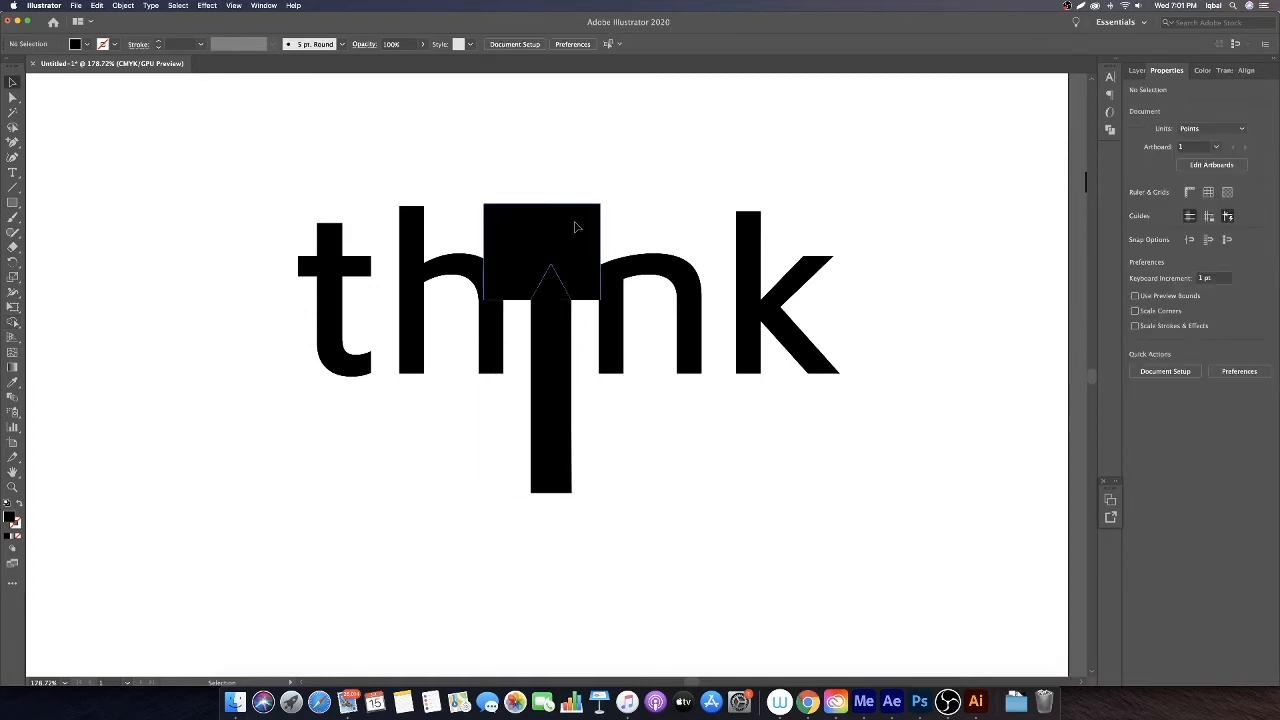
{"action": "left_click", "coordinate": [574, 229]}
{"action": "key", "text": "Delete"}
Try moving the separated pencil tip upward, and undo the move
{"action": "left_click", "coordinate": [552, 287]}
{"action": "left_click_drag", "start_coordinate": [554, 287], "coordinate": [550, 257]}
{"action": "key", "text": "super+z"}
Draw a tall rectangle about 16 by 206 pt over the right side of the pencil body, extending past its lower end
{"action": "left_click", "coordinate": [600, 223]}
{"action": "left_click", "coordinate": [567, 338]}
{"action": "scroll", "coordinate": [551, 340], "scroll_direction": "down", "scroll_amount": 3}
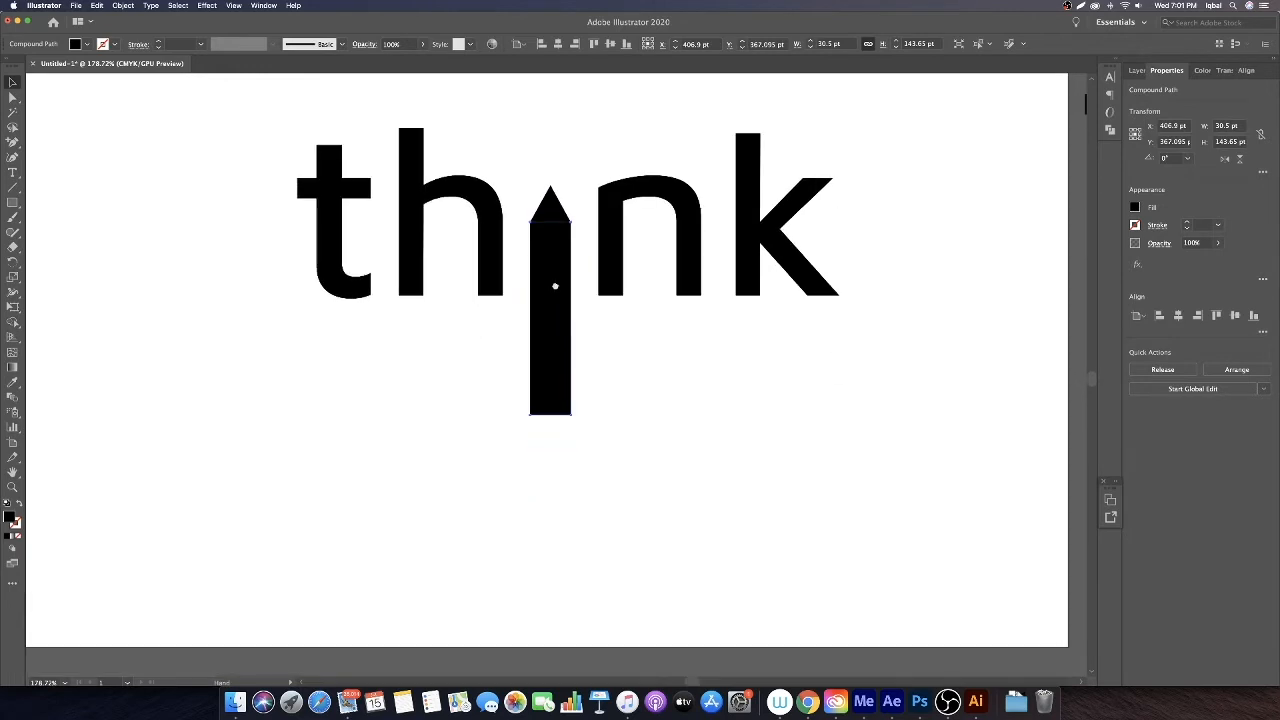
{"action": "left_click", "coordinate": [13, 203]}
{"action": "mouse_move", "coordinate": [579, 195]}
{"action": "left_mouse_down"}
{"action": "mouse_move", "coordinate": [591, 487]}
{"action": "mouse_move", "coordinate": [558, 471]}
{"action": "left_mouse_up"}
{"action": "key", "text": "v"}
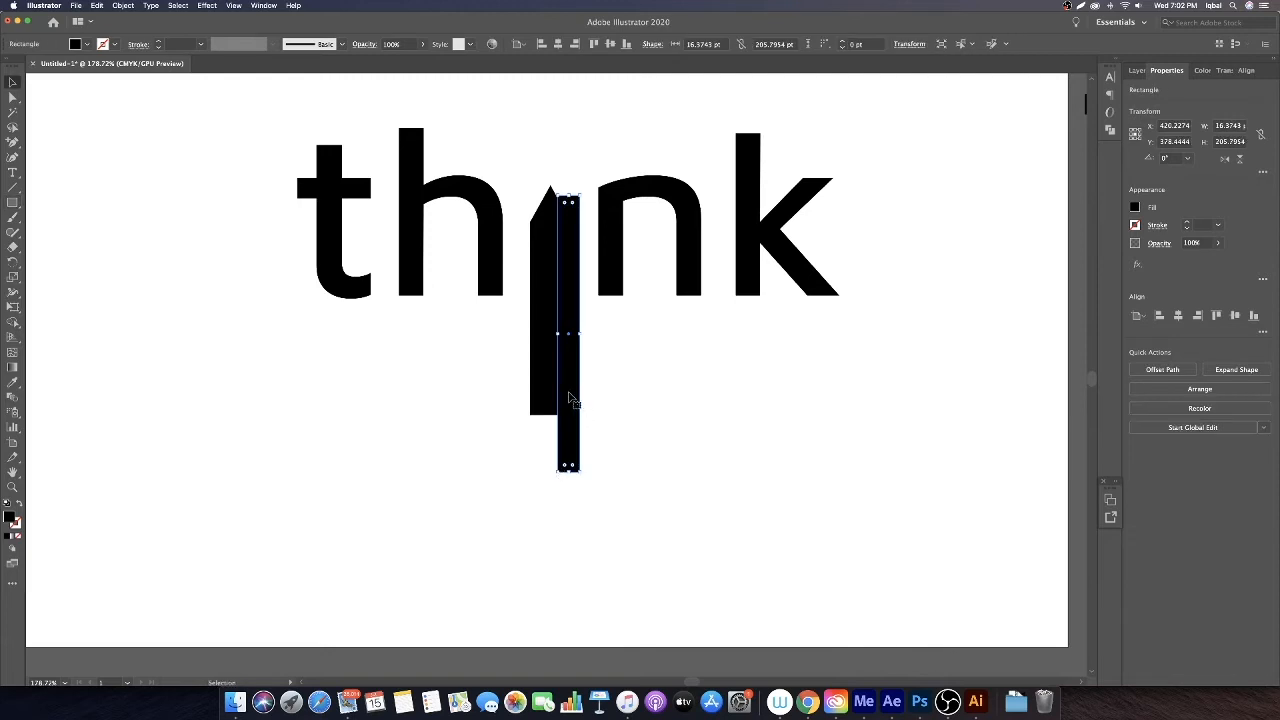
Duplicate the tall rectangle onto the left side of the pencil body and group both rectangles
{"action": "left_click_drag", "start_coordinate": [568, 400], "coordinate": [536, 398]}
{"action": "left_click", "coordinate": [571, 428], "text": "shift"}
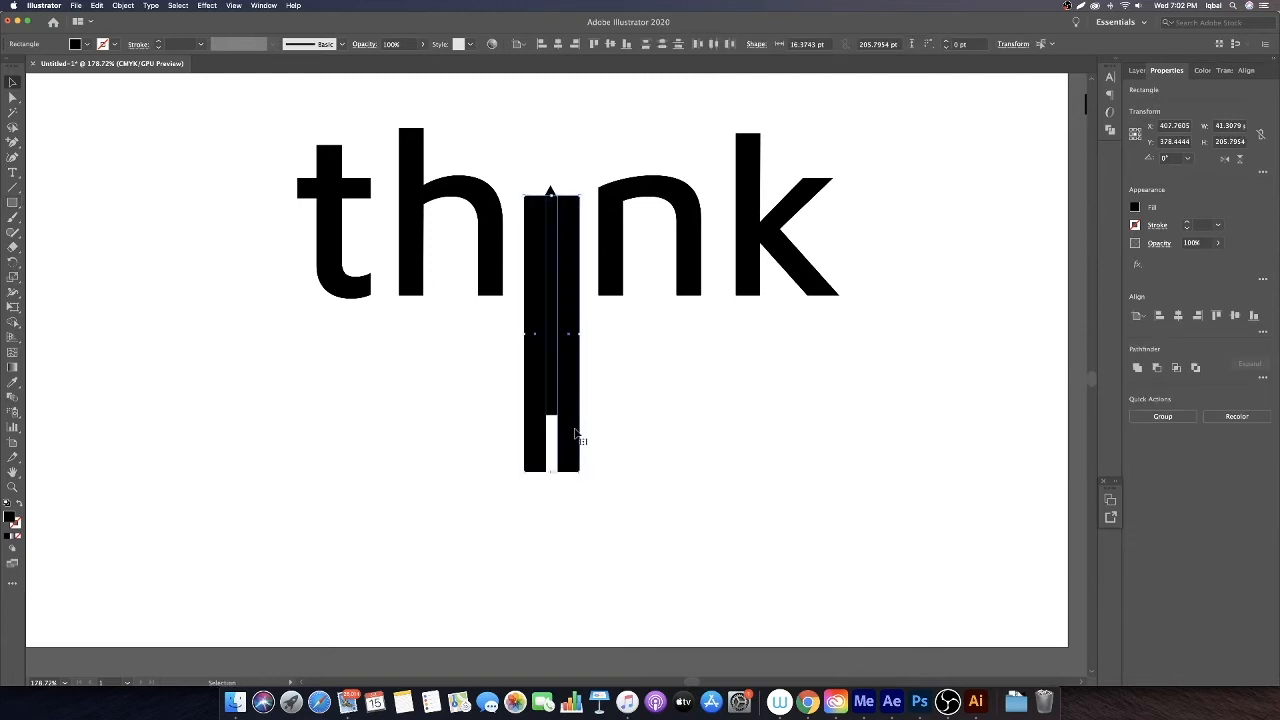
{"action": "key", "text": "super+g"}
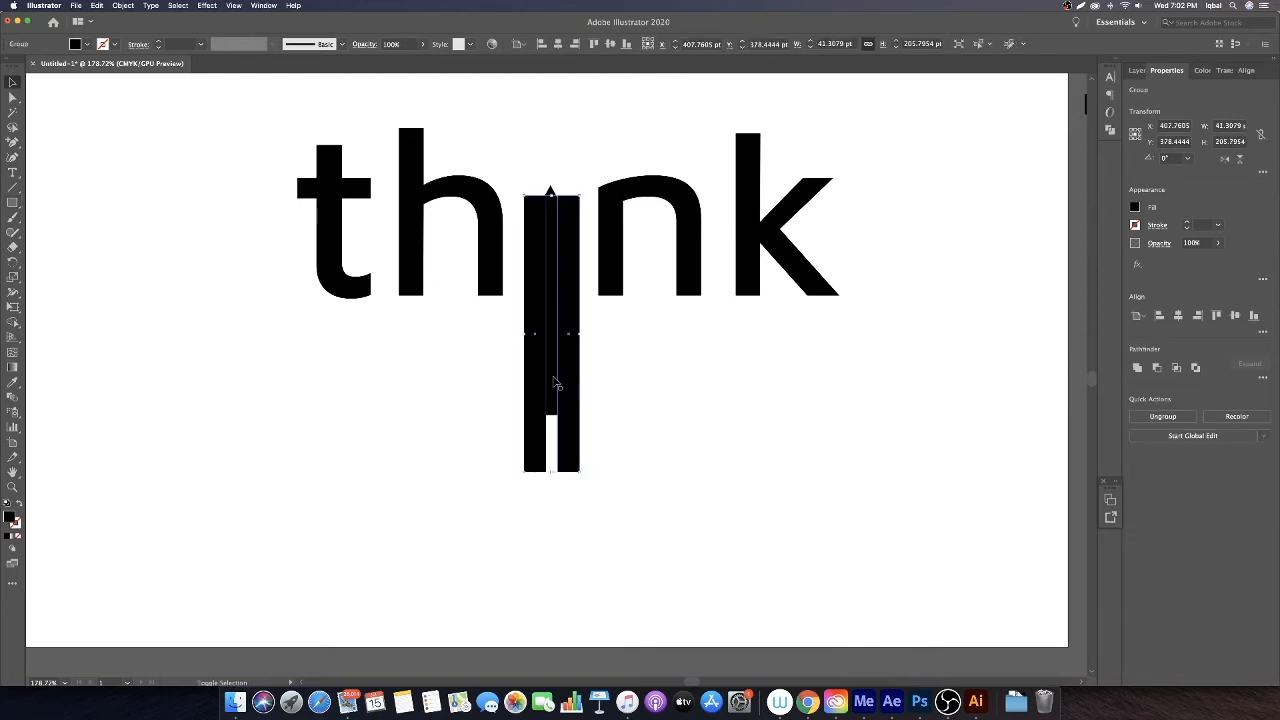
Align the rectangle group horizontally to the centre of the pencil body, using the body as key object
{"action": "left_click", "coordinate": [555, 381], "text": "shift"}
{"action": "left_click", "coordinate": [555, 381]}
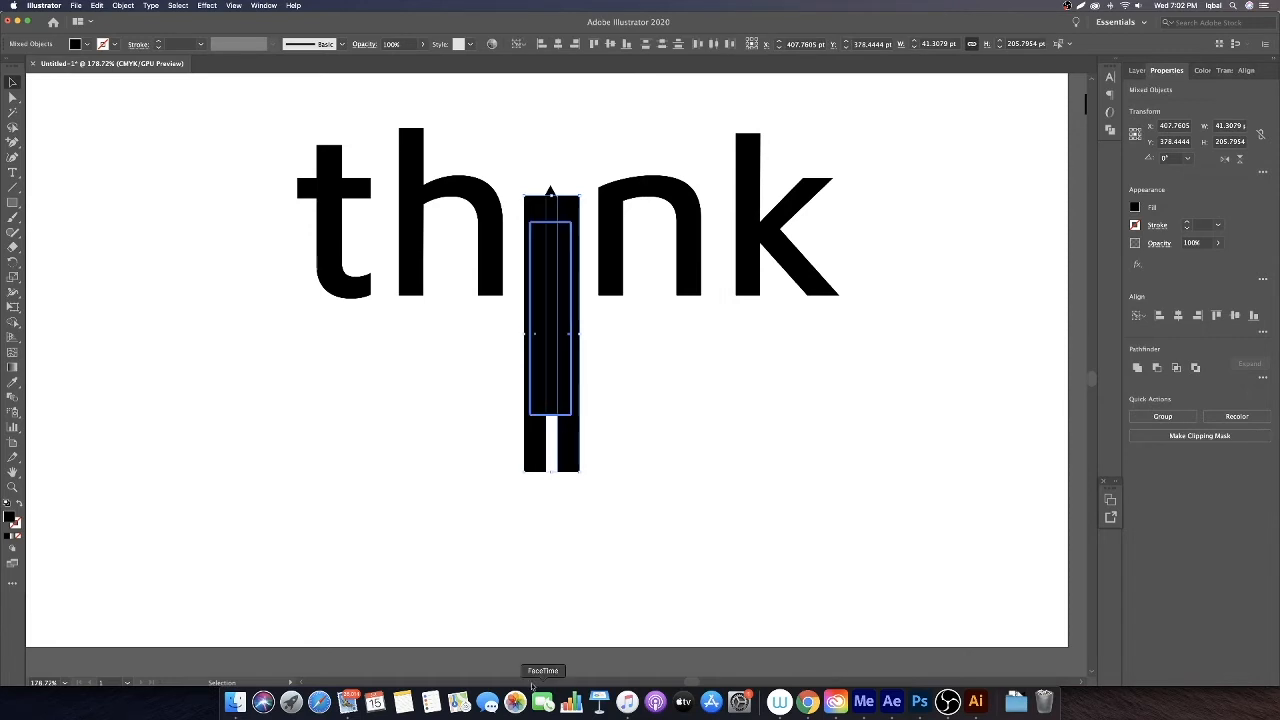
{"action": "left_click", "coordinate": [558, 44]}
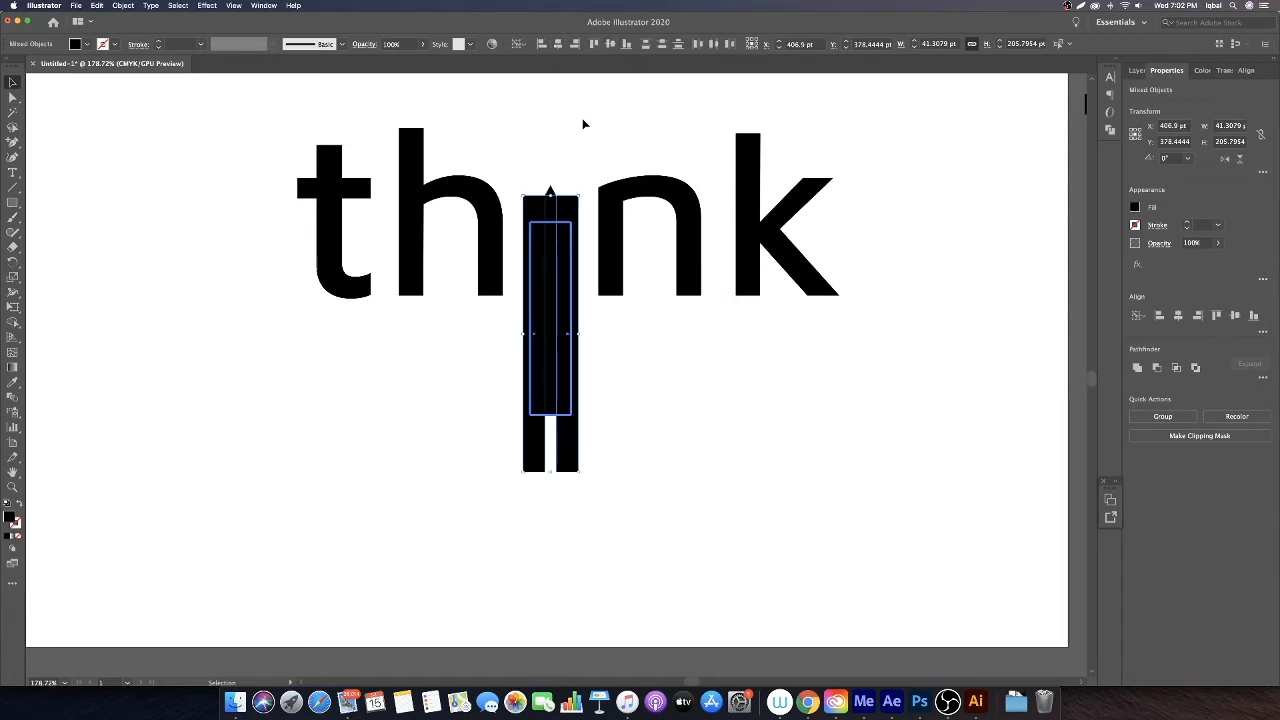
Split the pencil body into three vertical strips with the Shape Builder, using the two overlapping tall rectangles
{"action": "key", "text": "shift+super+a"}
{"action": "left_click", "coordinate": [572, 208]}
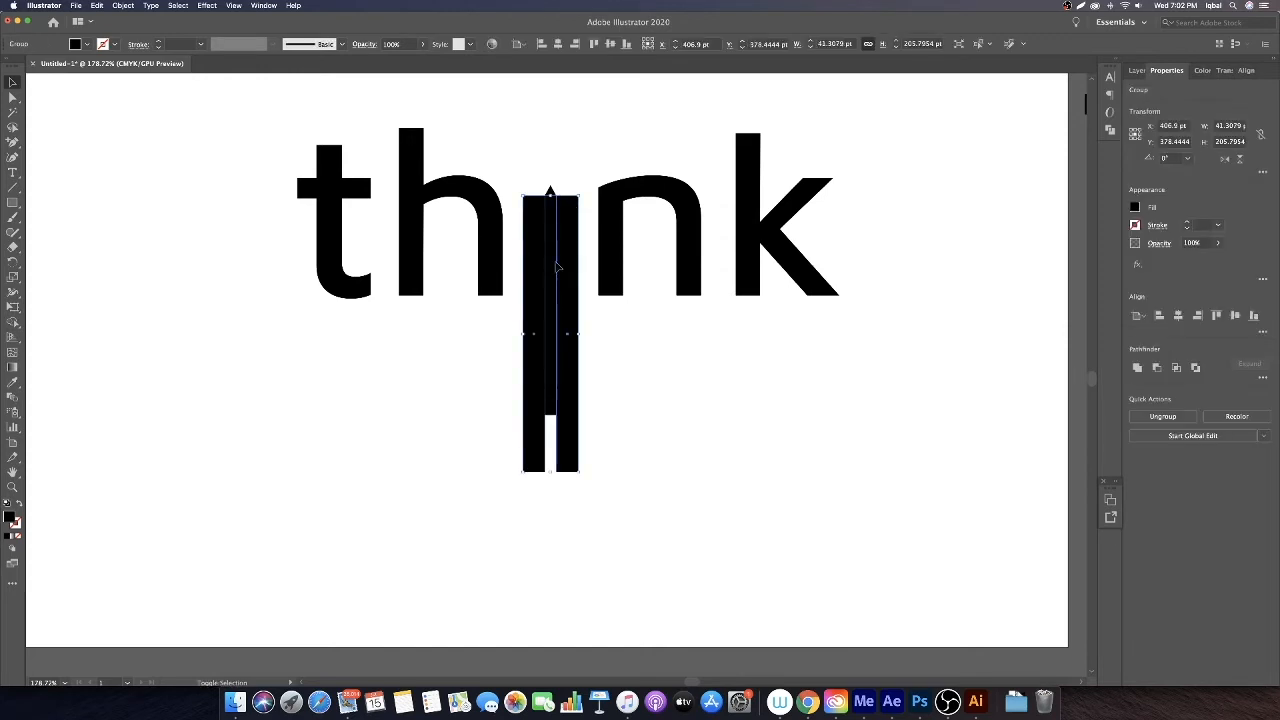
{"action": "key", "text": "shift+m"}
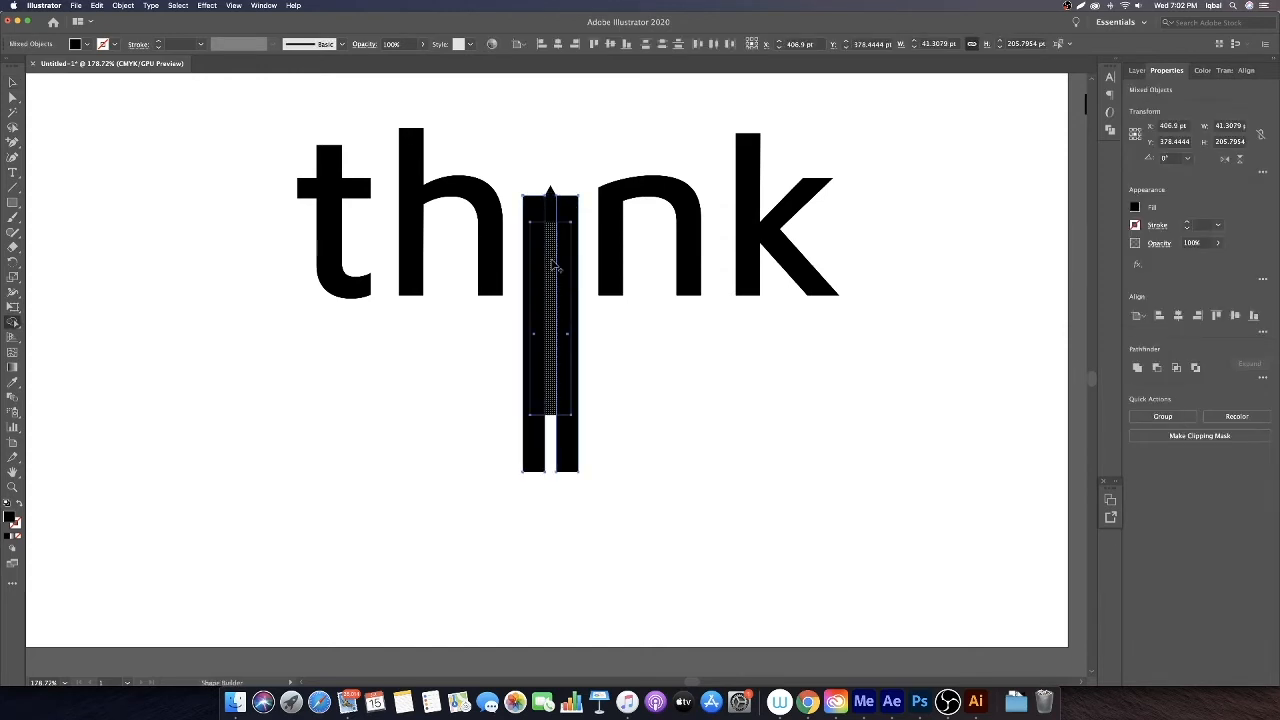
{"action": "left_click", "coordinate": [564, 255]}
{"action": "left_click", "coordinate": [551, 257]}
{"action": "left_click", "coordinate": [540, 258]}
{"action": "key", "text": "v"}
{"action": "left_click", "coordinate": [618, 155]}
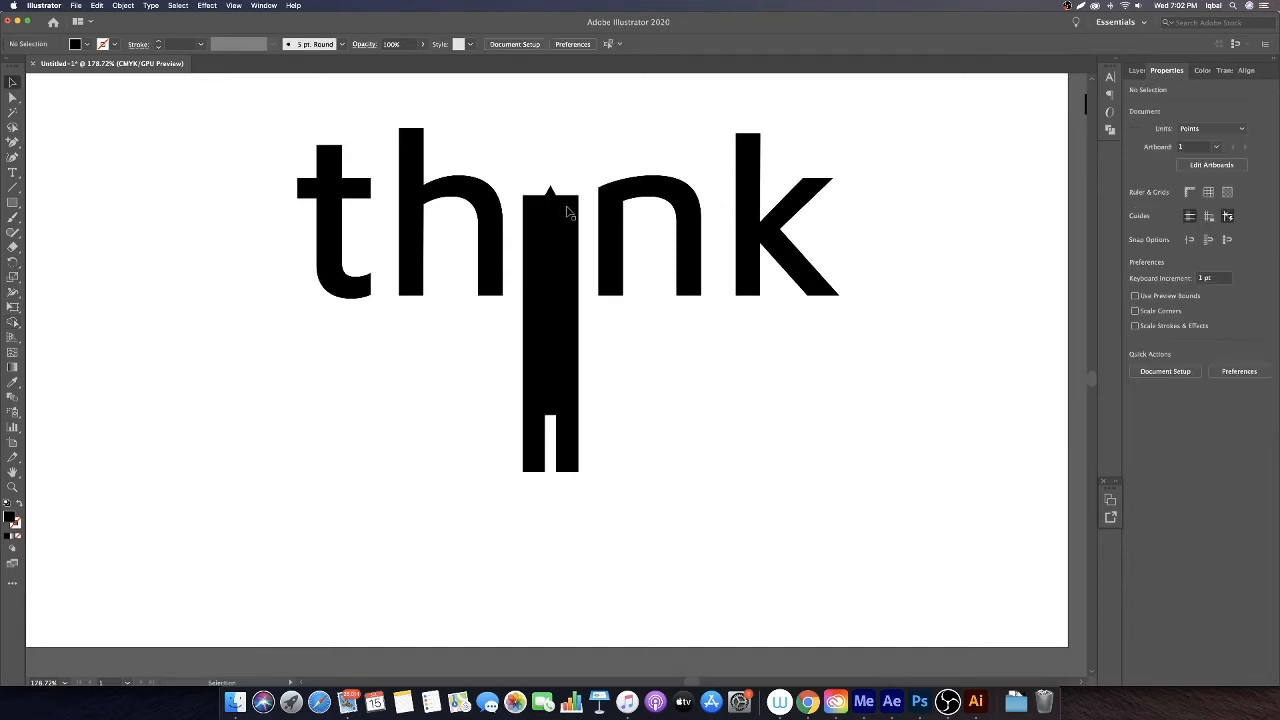
Try deleting and moving the grouped side pieces over the pencil, and undo the changes
{"action": "left_click", "coordinate": [569, 210]}
{"action": "key", "text": "Delete"}
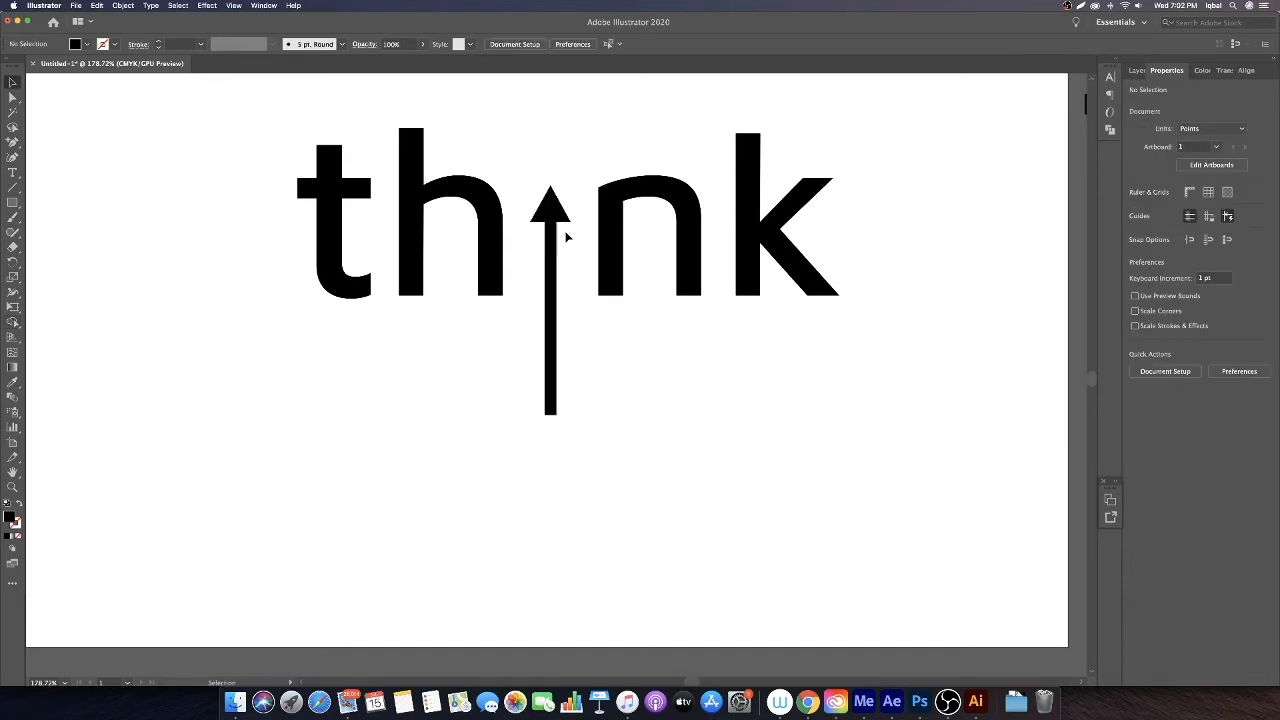
{"action": "left_click", "coordinate": [555, 236]}
{"action": "key", "text": "super+z"}
{"action": "left_click", "coordinate": [583, 160]}
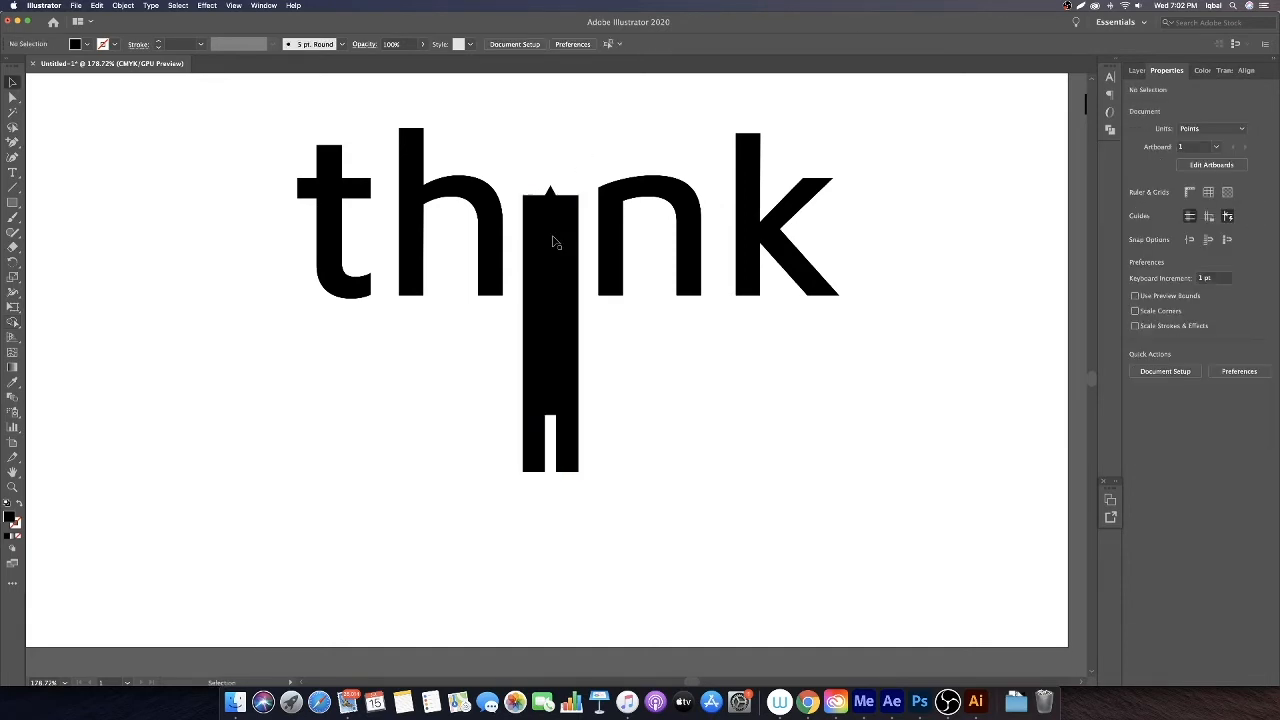
{"action": "left_click_drag", "start_coordinate": [562, 236], "coordinate": [600, 204]}
{"action": "key", "text": "super+z"}
{"action": "key", "text": "super+z"}
Delete the leftover rectangle pieces that lie outside the pencil body's outline
{"action": "left_click", "coordinate": [591, 166]}
{"action": "key", "text": "Delete"}
{"action": "left_click", "coordinate": [528, 207]}
{"action": "key", "text": "Delete"}
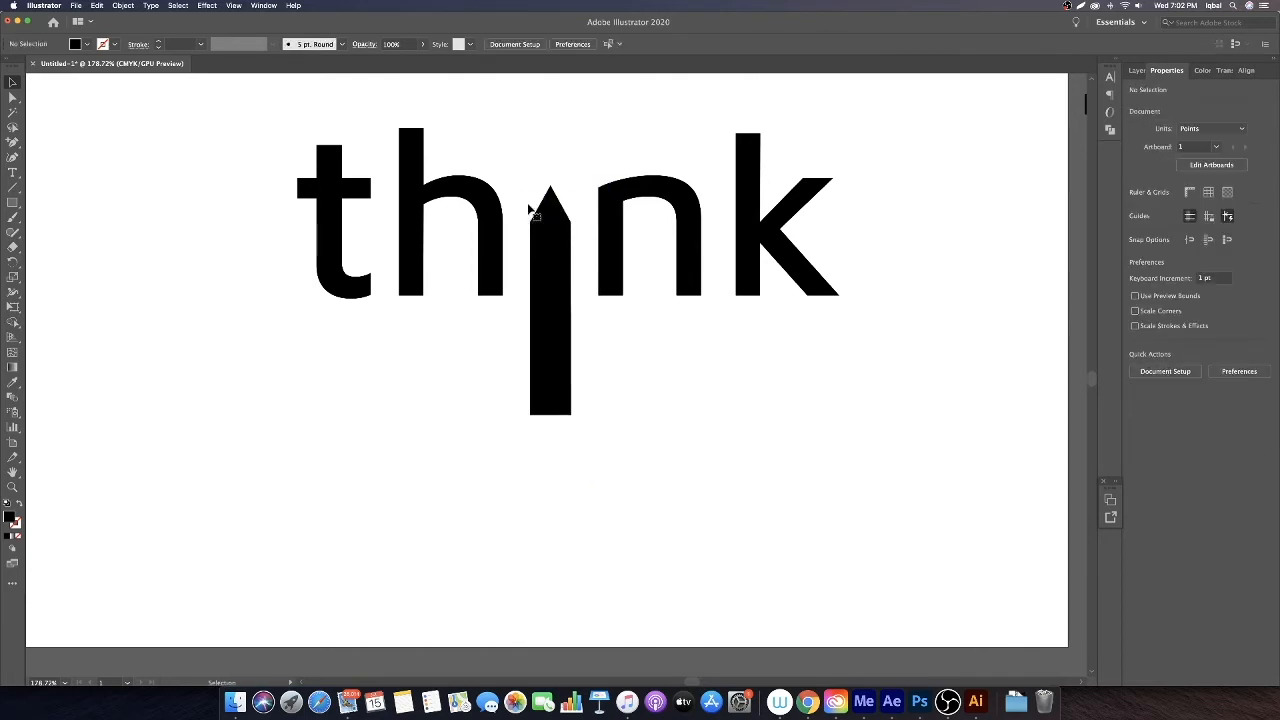
Draw a small rectangle about 16 by 11 pt over the very point of the pencil's triangular tip
{"action": "left_click", "coordinate": [543, 238]}
{"action": "left_click", "coordinate": [551, 206]}
{"action": "left_click", "coordinate": [13, 202]}
{"action": "left_click_drag", "start_coordinate": [541, 179], "coordinate": [563, 194]}
{"action": "key", "text": "v"}
Separate the pencil's lead point from the triangular tip with the Shape Builder, and delete the leftover rectangle piece
{"action": "left_click", "coordinate": [558, 210], "text": "shift"}
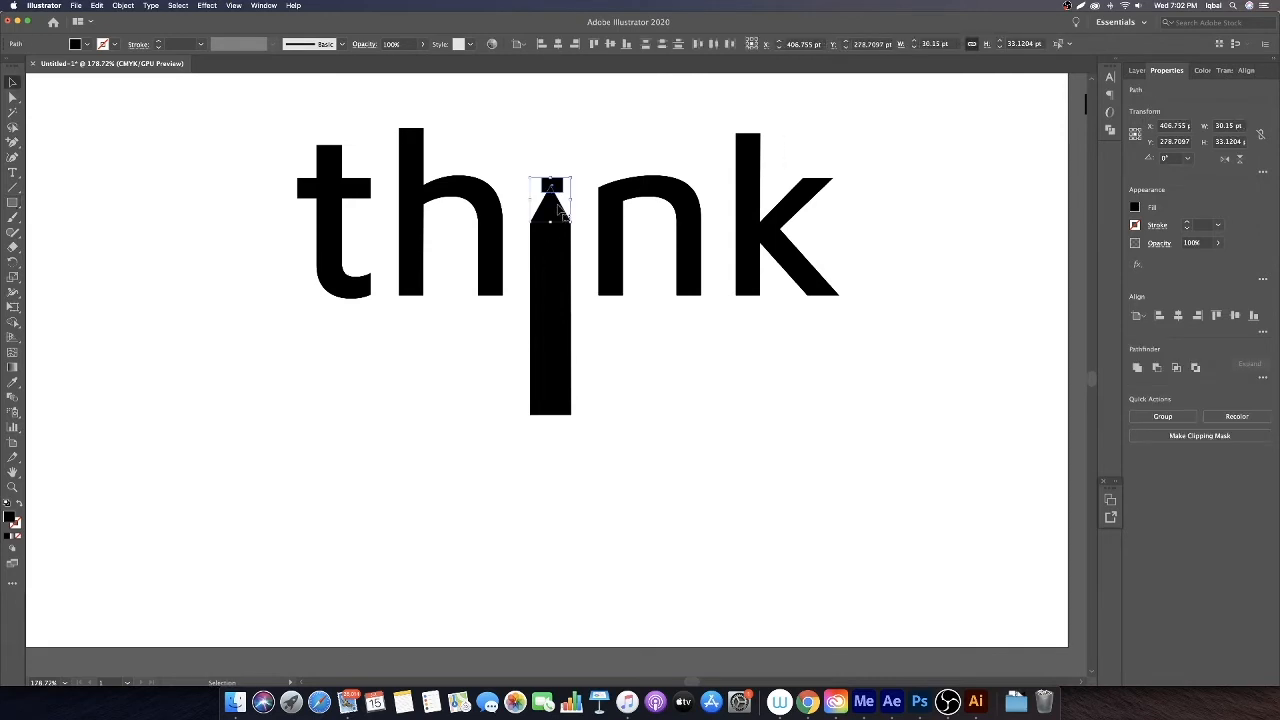
{"action": "key", "text": "shift+m"}
{"action": "left_click", "coordinate": [550, 190]}
{"action": "key", "text": "v"}
{"action": "left_click", "coordinate": [580, 143]}
{"action": "left_click", "coordinate": [557, 183]}
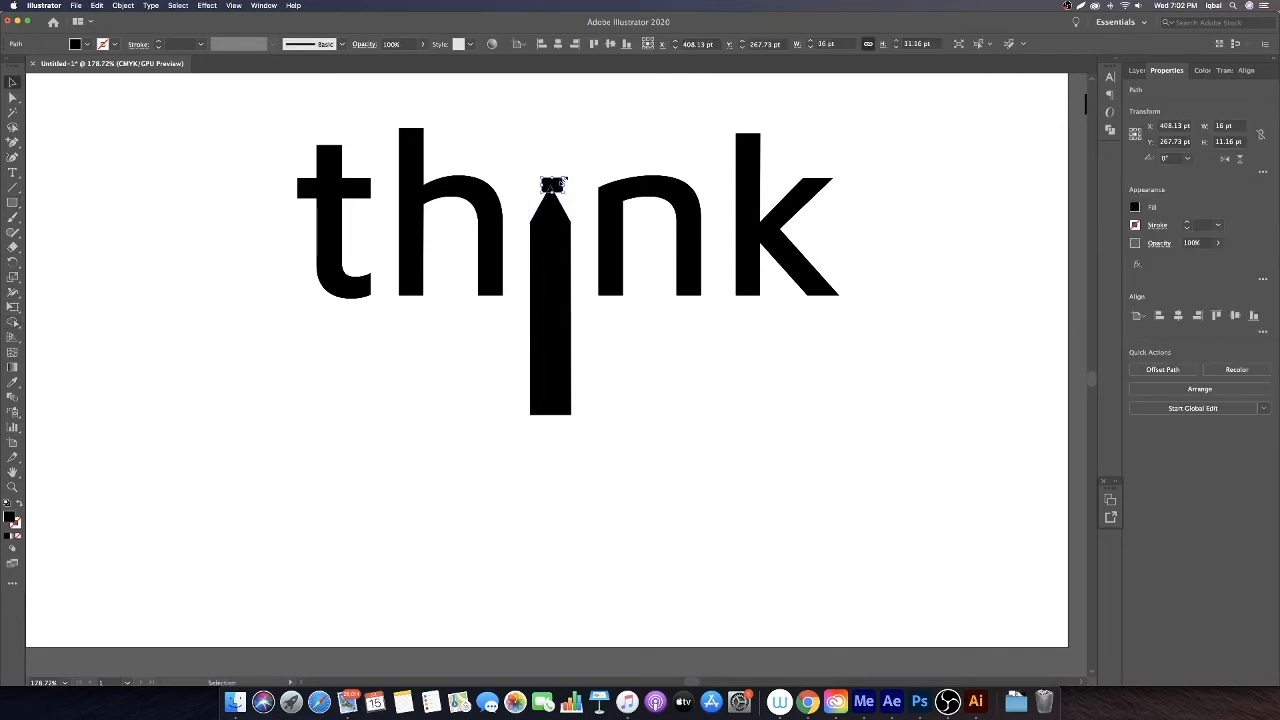
{"action": "key", "text": "Delete"}
{"action": "left_click", "coordinate": [550, 189]}
Narrow the whole pencil symmetrically about its centre to a width of about 27 pt
{"action": "key", "text": "z"}
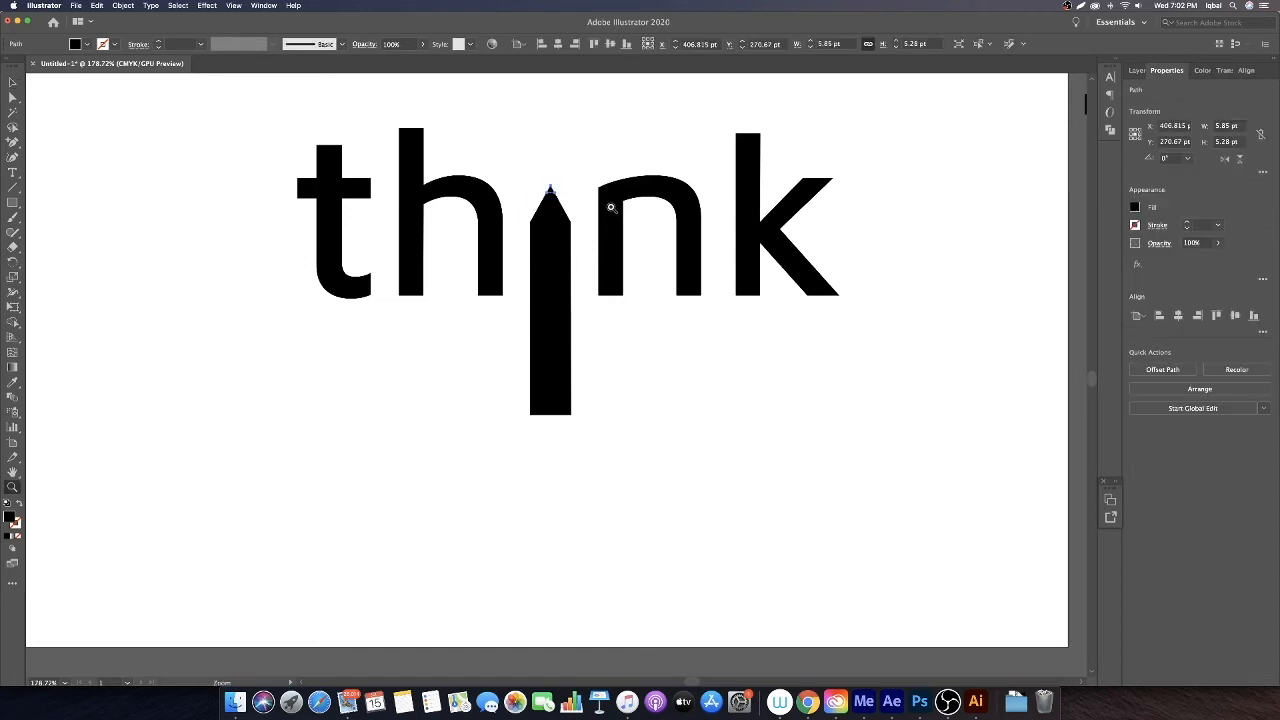
{"action": "left_click_drag", "start_coordinate": [607, 206], "coordinate": [509, 351]}
{"action": "key", "text": "v"}
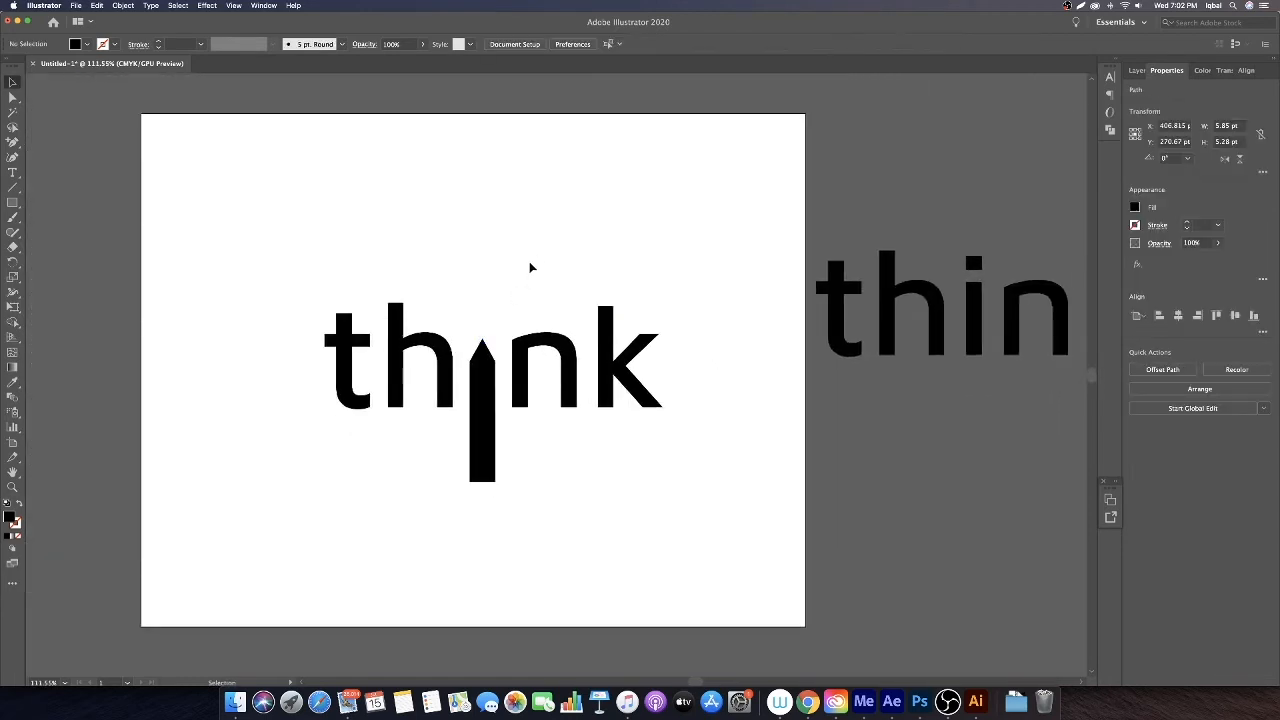
{"action": "left_click", "coordinate": [468, 335]}
{"action": "left_click_drag", "start_coordinate": [505, 535], "coordinate": [505, 535]}
{"action": "key", "text": "z"}
{"action": "left_click_drag", "start_coordinate": [414, 323], "coordinate": [486, 420]}
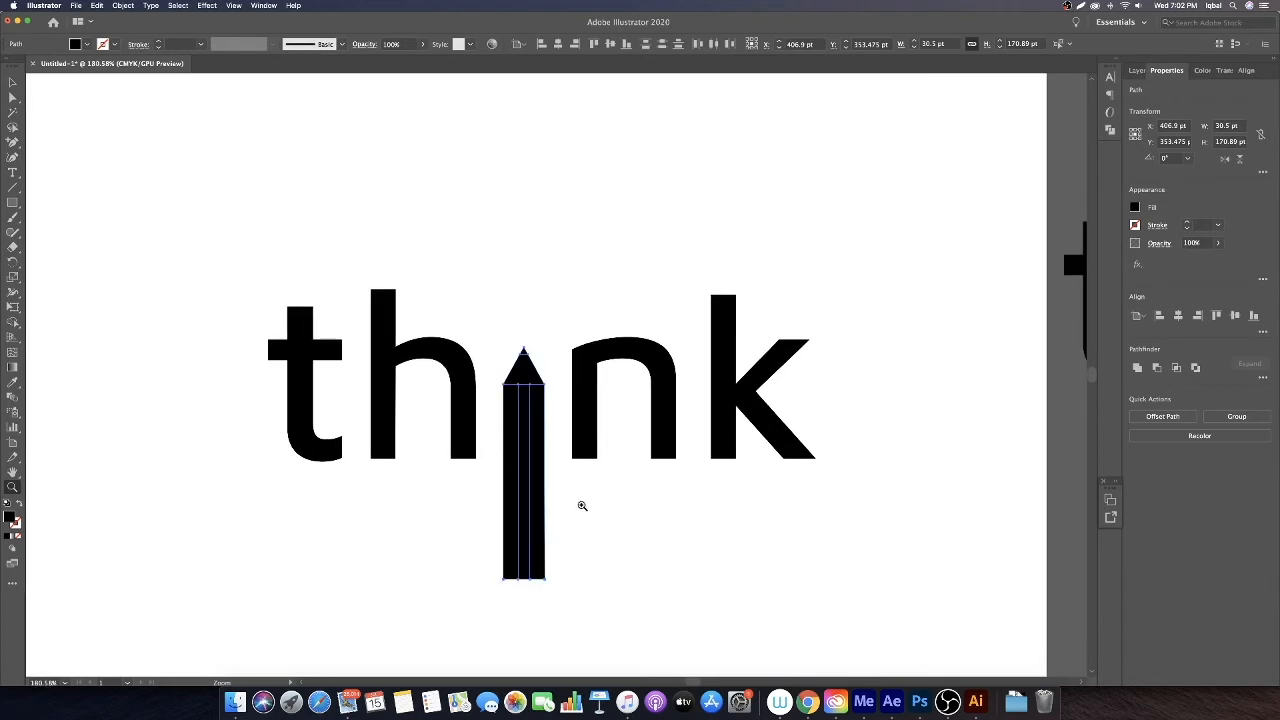
{"action": "key", "text": "v"}
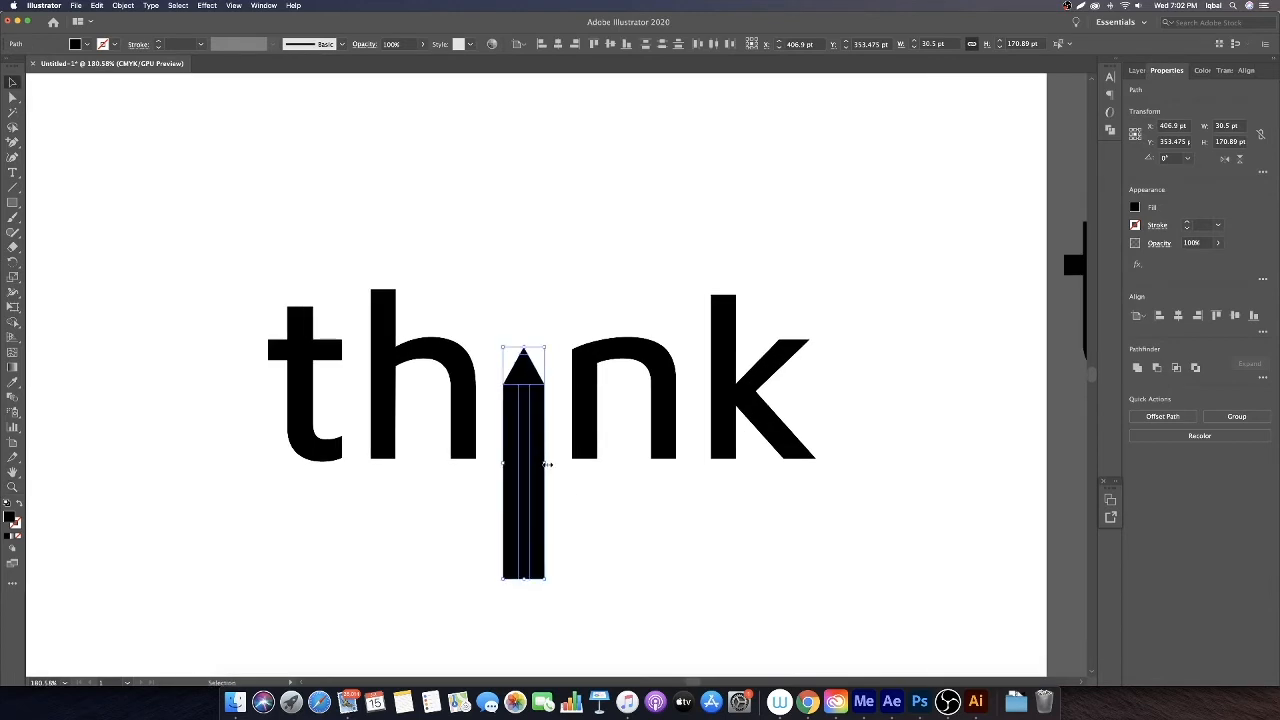
{"action": "left_click_drag", "start_coordinate": [547, 464], "coordinate": [544, 466]}
{"action": "left_click", "coordinate": [586, 475]}
Draw a square about 30 pt wide above the letter "k" as a colour sample, and fill it with a tan swatch
{"action": "key", "text": "z"}
{"action": "left_click_drag", "start_coordinate": [593, 515], "coordinate": [462, 452]}
{"action": "mouse_move", "coordinate": [558, 495]}
{"action": "left_mouse_down"}
{"action": "mouse_move", "coordinate": [542, 405]}
{"action": "mouse_move", "coordinate": [580, 446]}
{"action": "left_mouse_up"}
{"action": "key", "text": "v"}
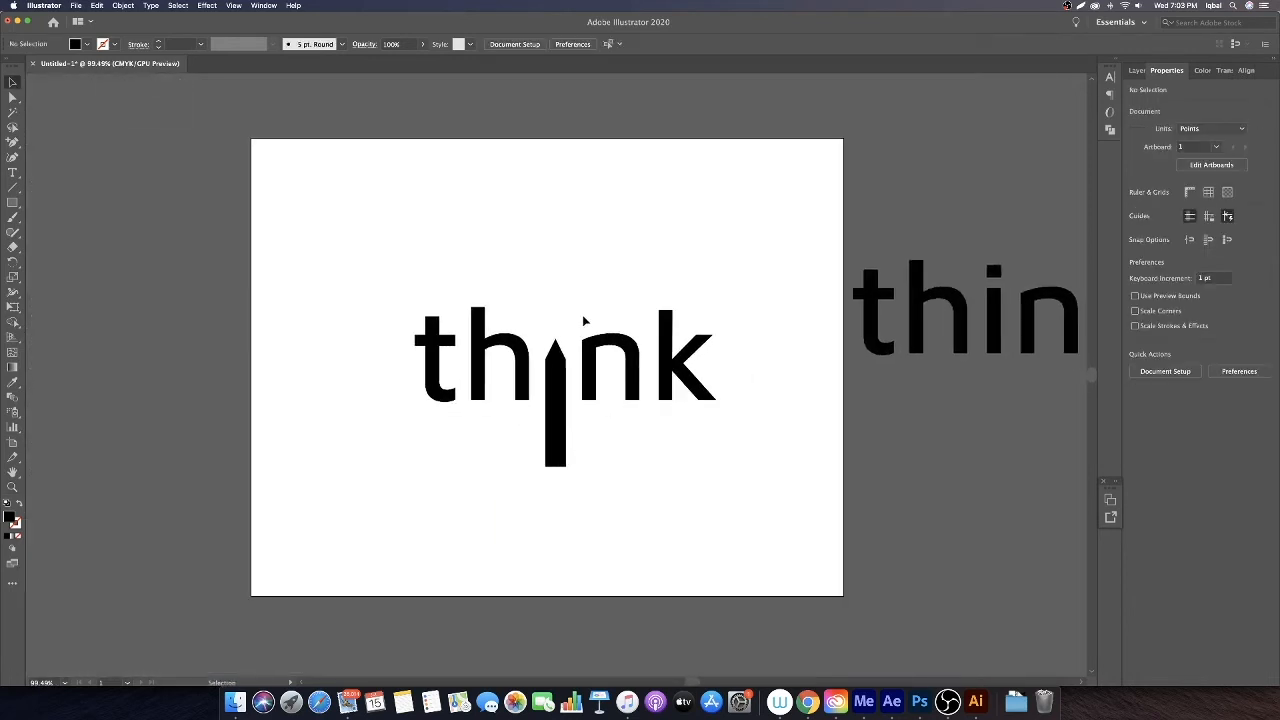
{"action": "left_click", "coordinate": [556, 344]}
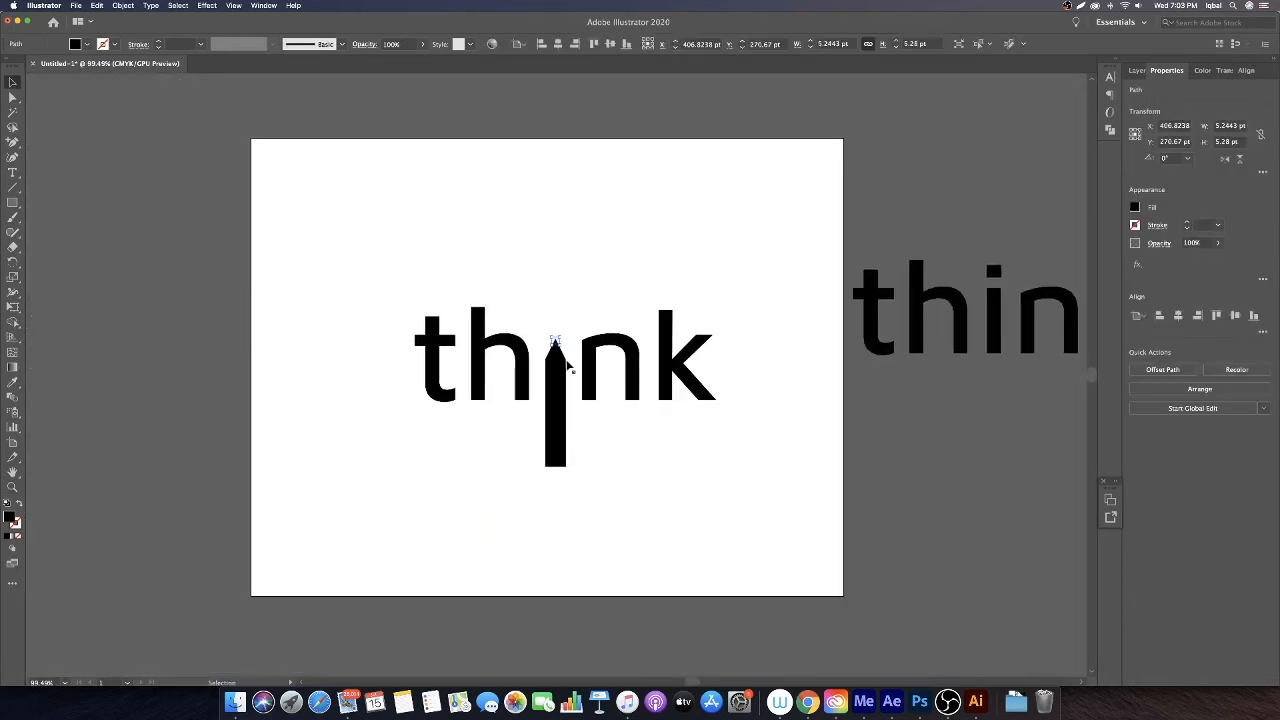
{"action": "left_click", "coordinate": [452, 257]}
{"action": "key", "text": "m"}
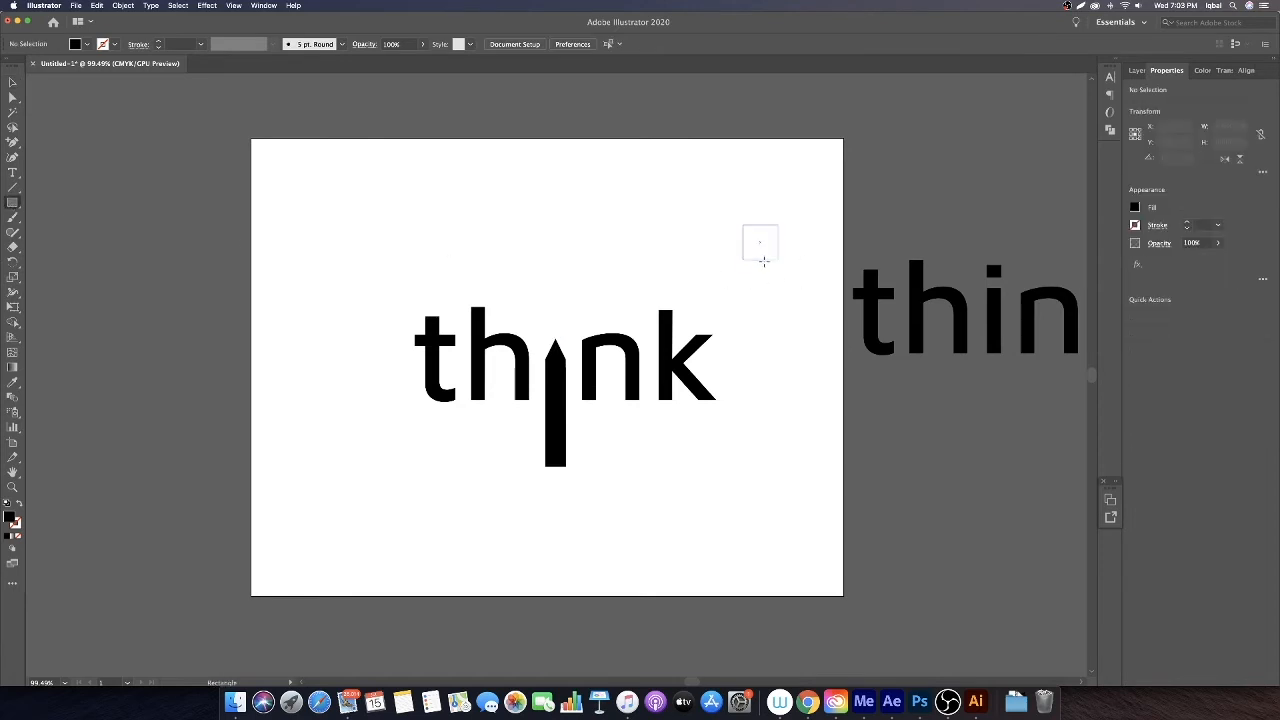
{"action": "left_click_drag", "start_coordinate": [763, 261], "coordinate": [770, 252]}
{"action": "key", "text": "v"}
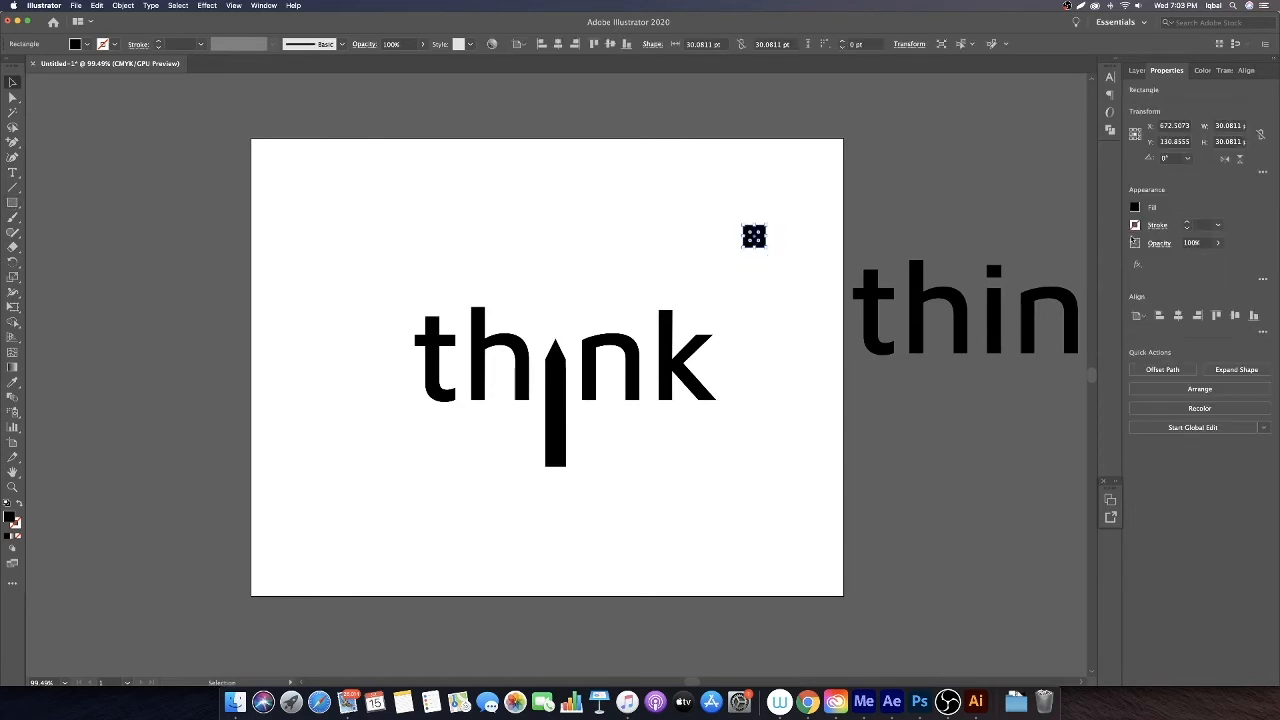
{"action": "left_click", "coordinate": [1136, 207]}
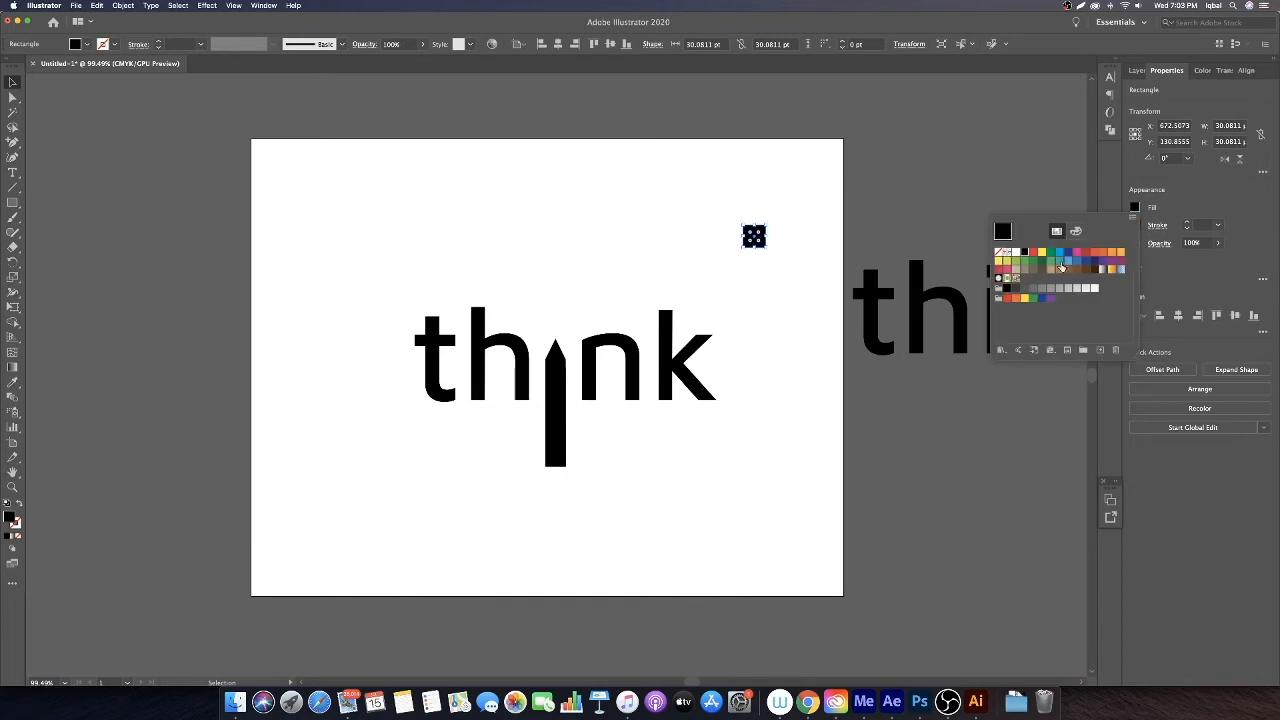
{"action": "left_click", "coordinate": [1051, 269]}
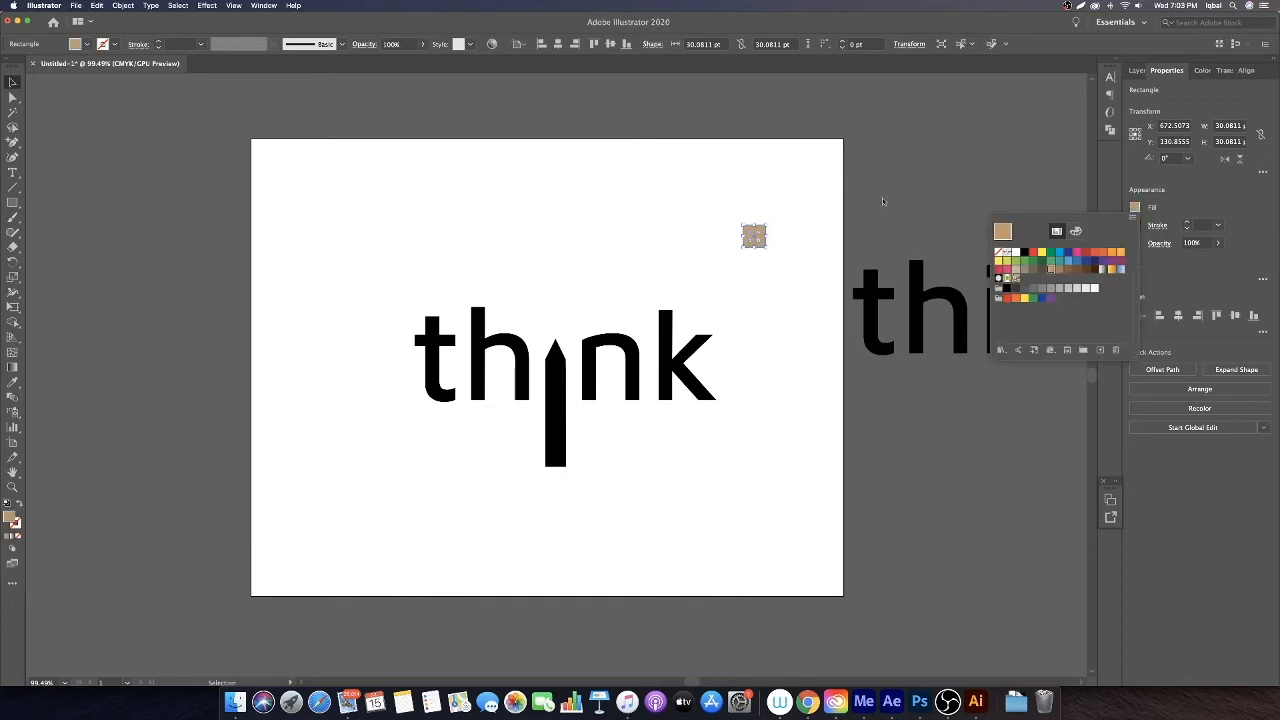
{"action": "left_click", "coordinate": [797, 177]}
Duplicate the tan sample square directly below the original, keeping its corners square
{"action": "left_click", "coordinate": [756, 236]}
{"action": "left_click_drag", "start_coordinate": [759, 232], "coordinate": [770, 256]}
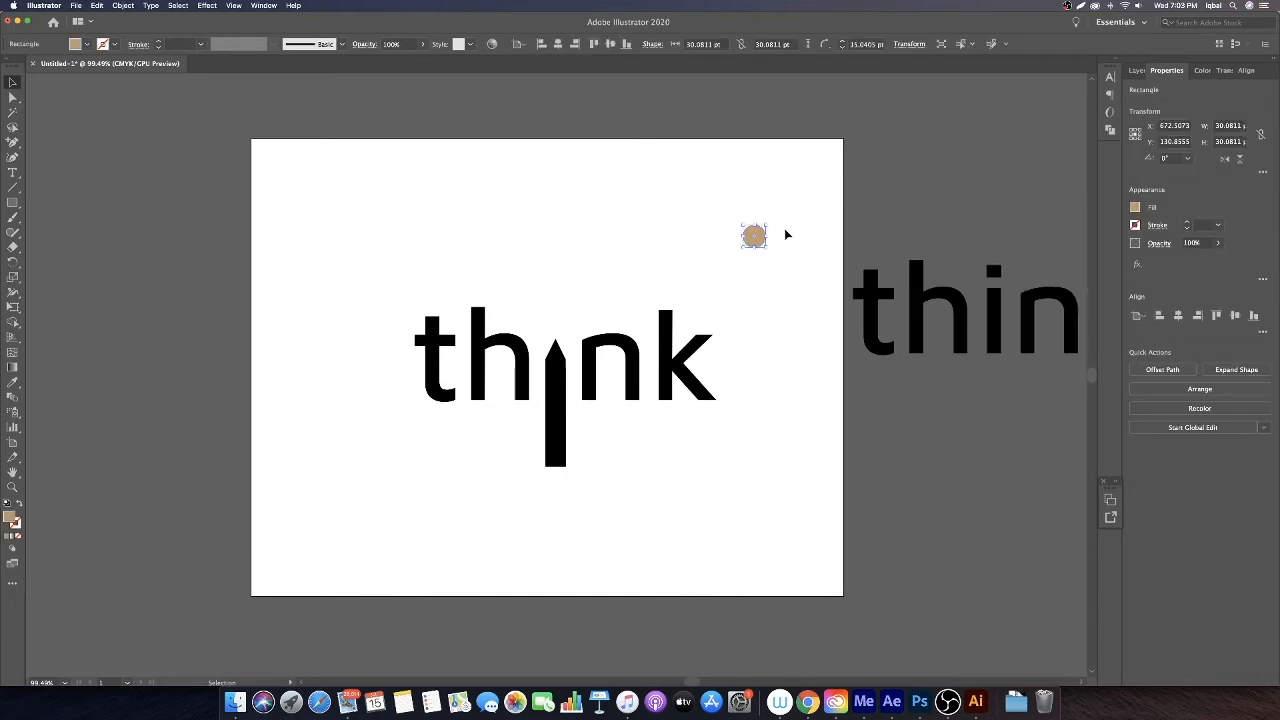
{"action": "key", "text": "super+z"}
{"action": "left_click_drag", "start_coordinate": [755, 233], "coordinate": [754, 266]}
{"action": "left_click", "coordinate": [793, 209]}
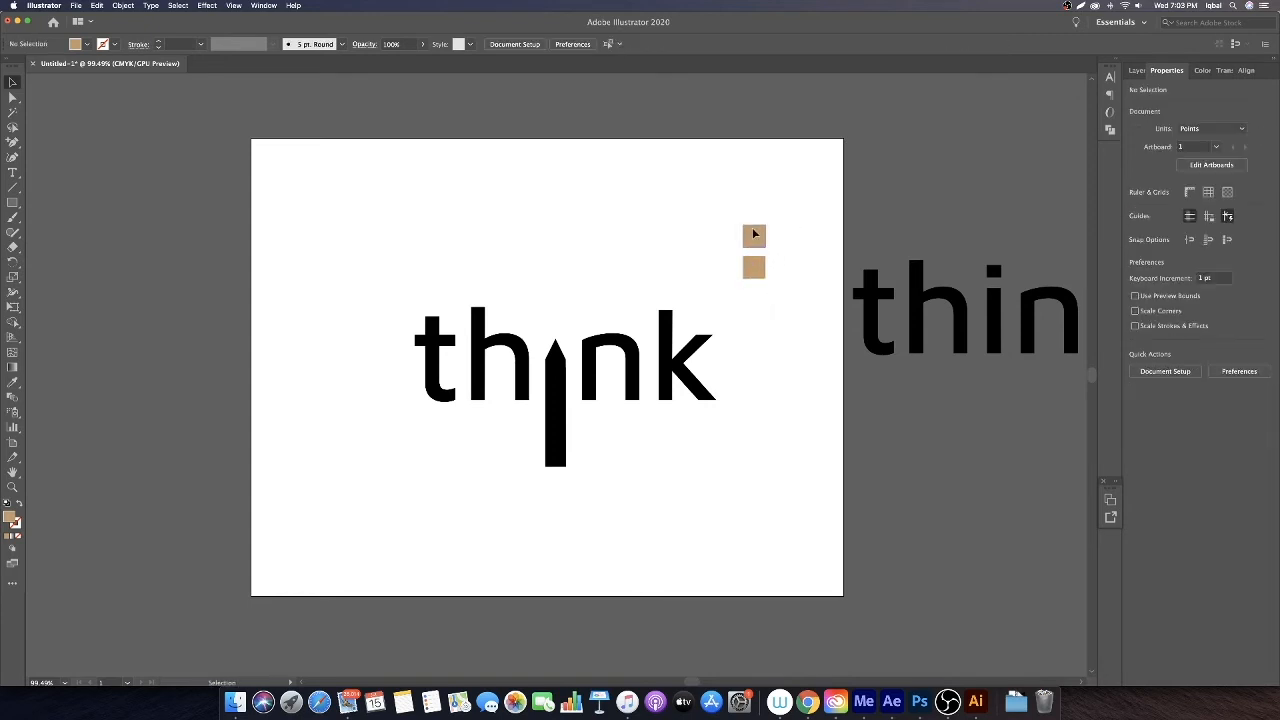
Fill the upper sample square with an orange swatch
{"action": "left_click", "coordinate": [755, 234]}
{"action": "left_click", "coordinate": [1137, 208]}
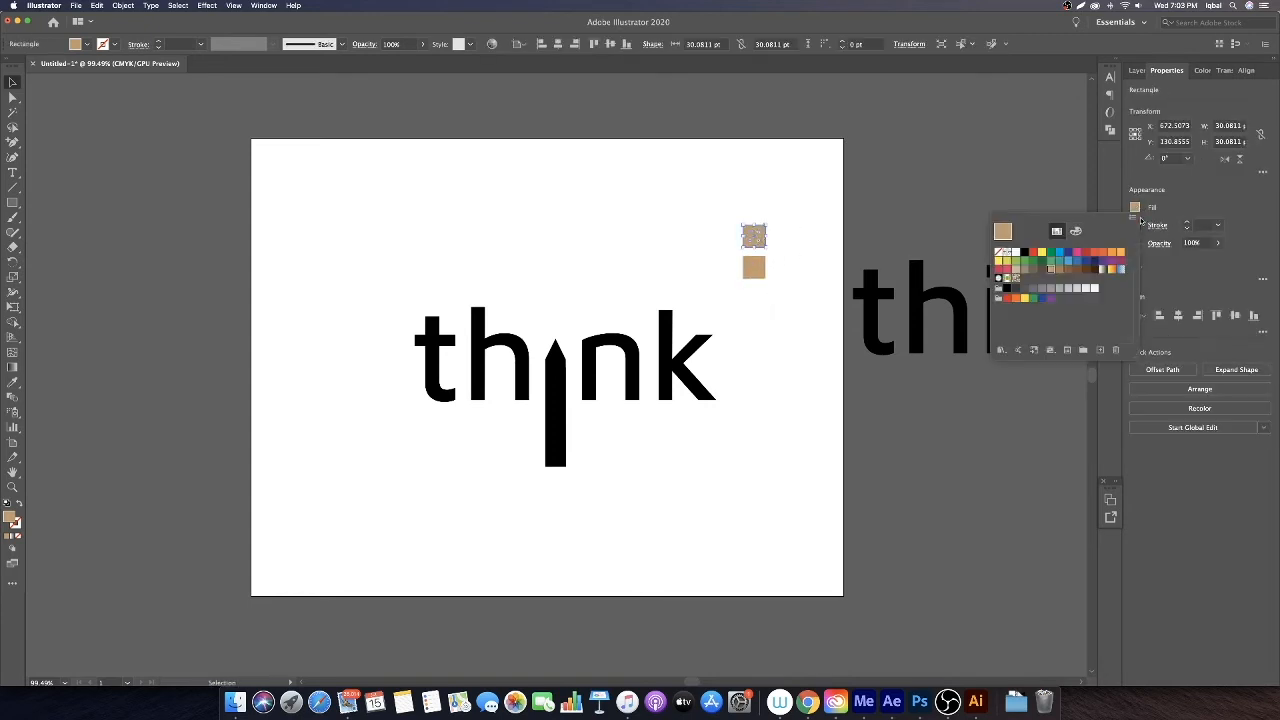
{"action": "left_click", "coordinate": [1115, 254]}
{"action": "left_click", "coordinate": [786, 194]}
{"action": "left_click", "coordinate": [797, 191]}
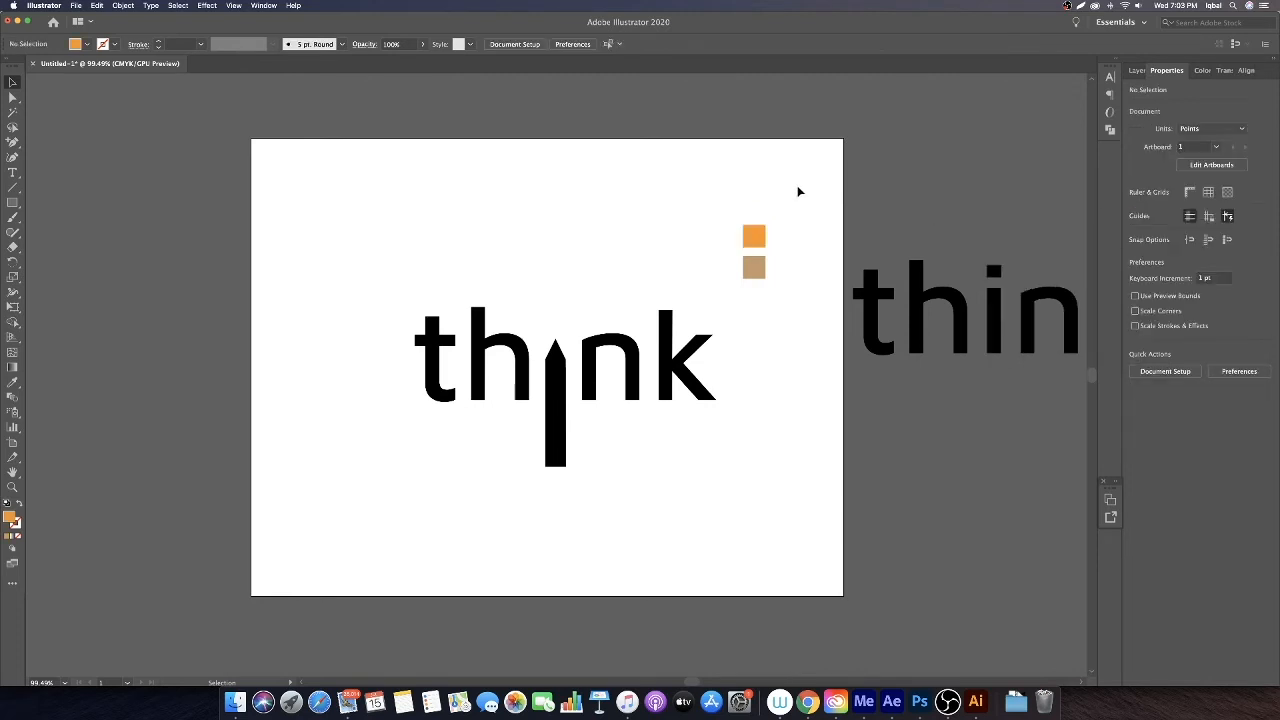
Fill the two outer strips of the pencil body with the orange sampled from the upper square
{"action": "left_click", "coordinate": [559, 436]}
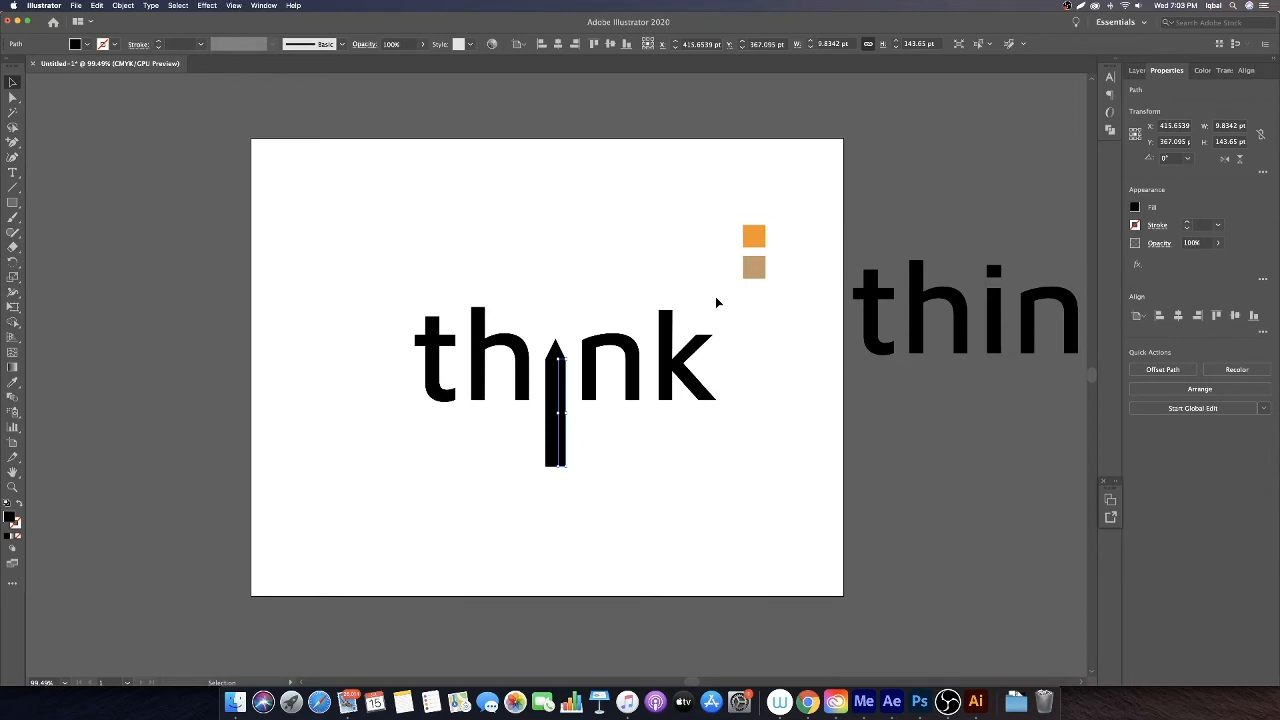
{"action": "left_click", "coordinate": [550, 383], "text": "shift"}
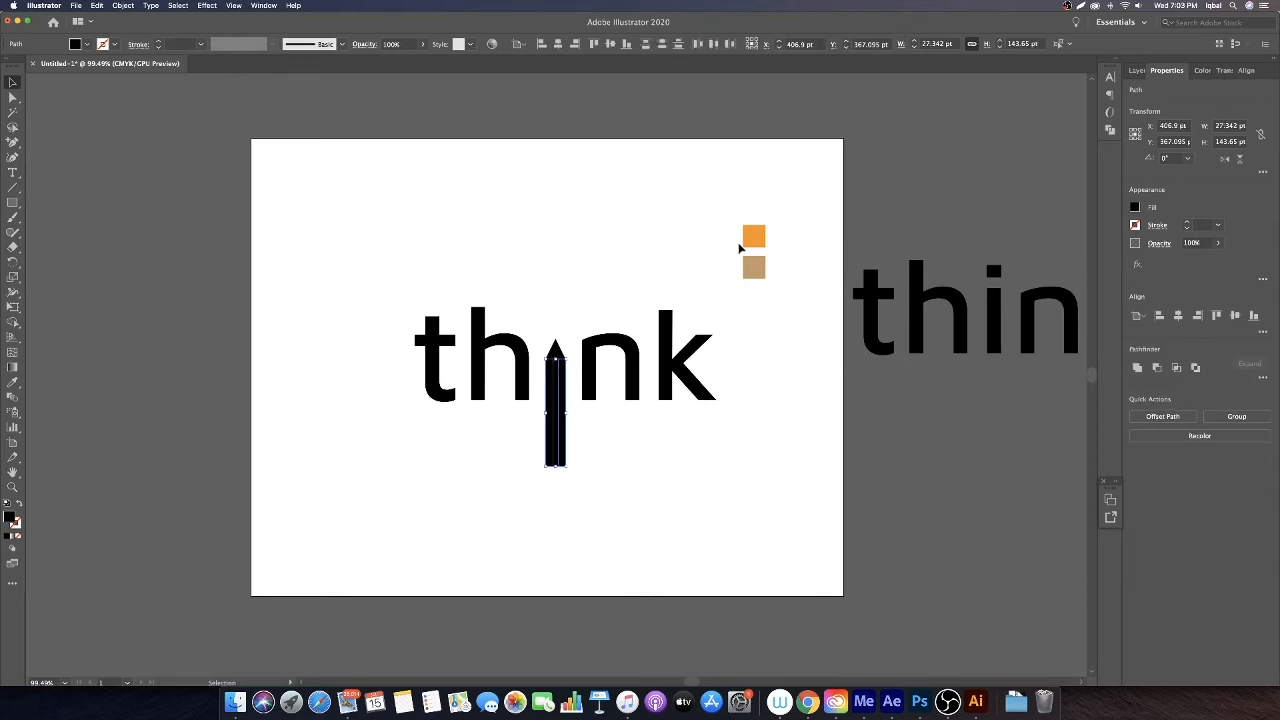
{"action": "key", "text": "i"}
{"action": "left_click", "coordinate": [752, 236]}
{"action": "key", "text": "v"}
{"action": "left_click", "coordinate": [611, 260]}
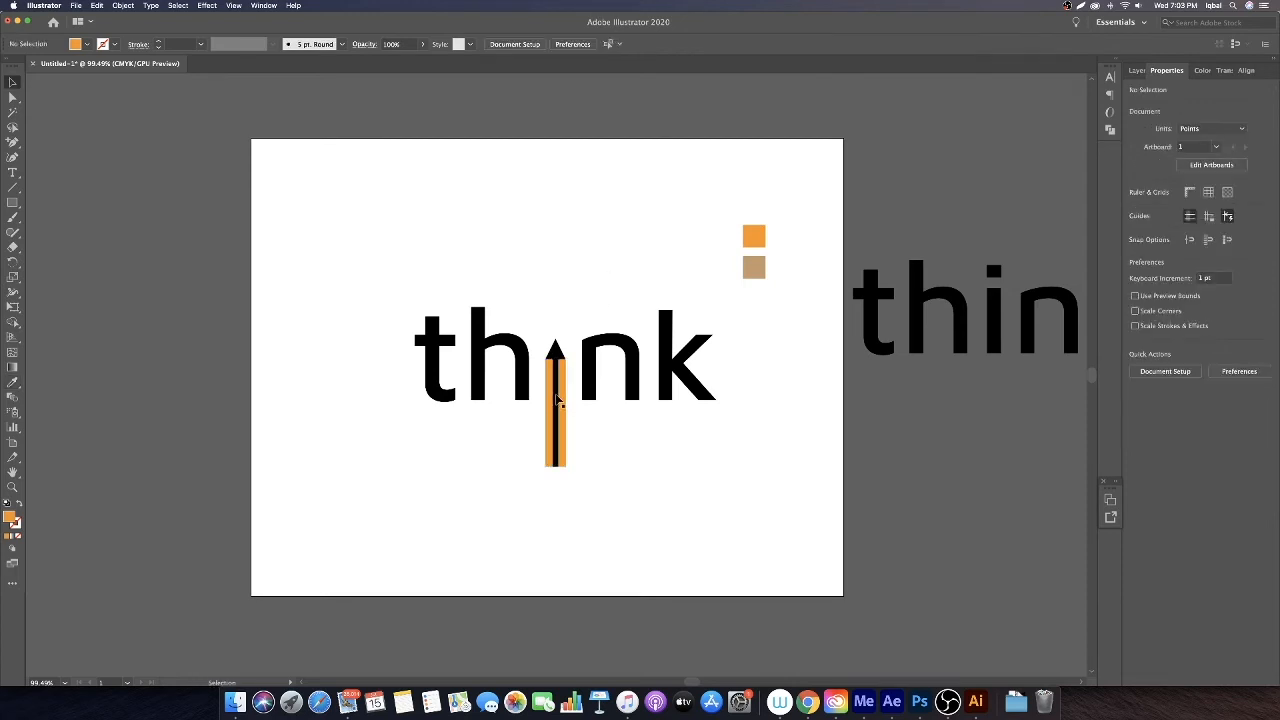
Fill the middle strip of the pencil body with the tan sampled from the lower square
{"action": "left_click", "coordinate": [558, 400]}
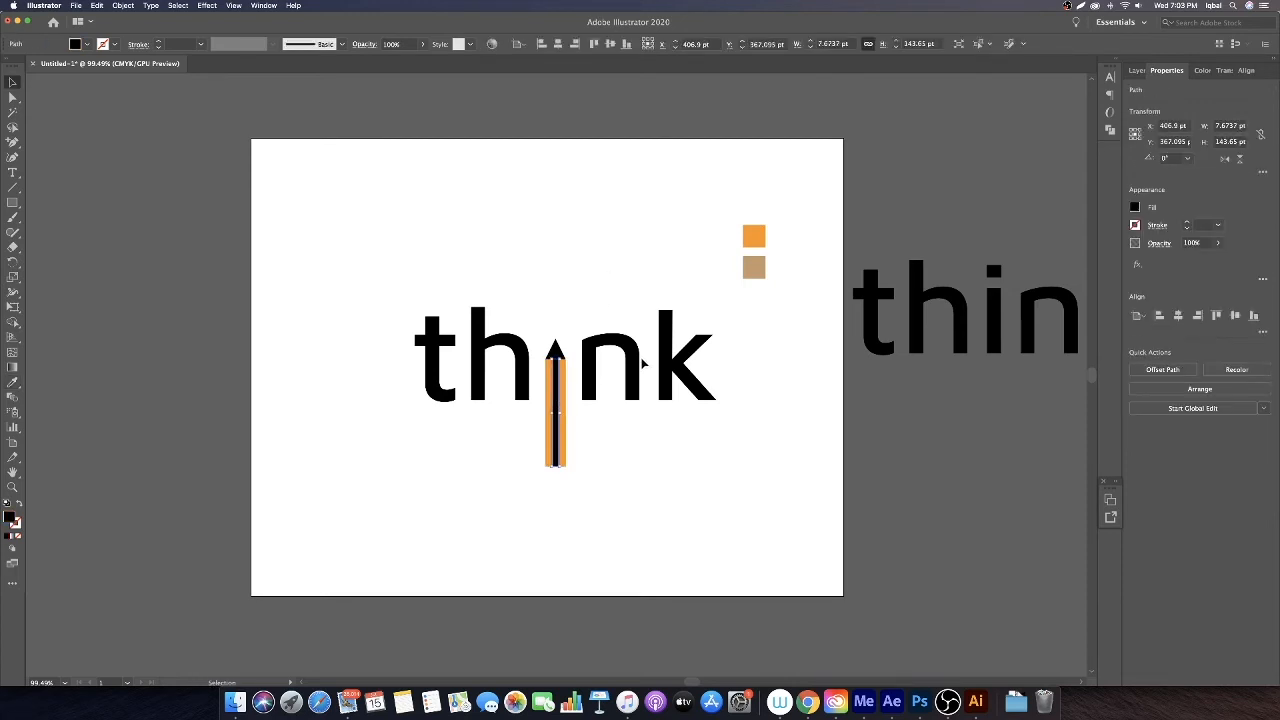
{"action": "key", "text": "i"}
{"action": "left_click", "coordinate": [757, 263]}
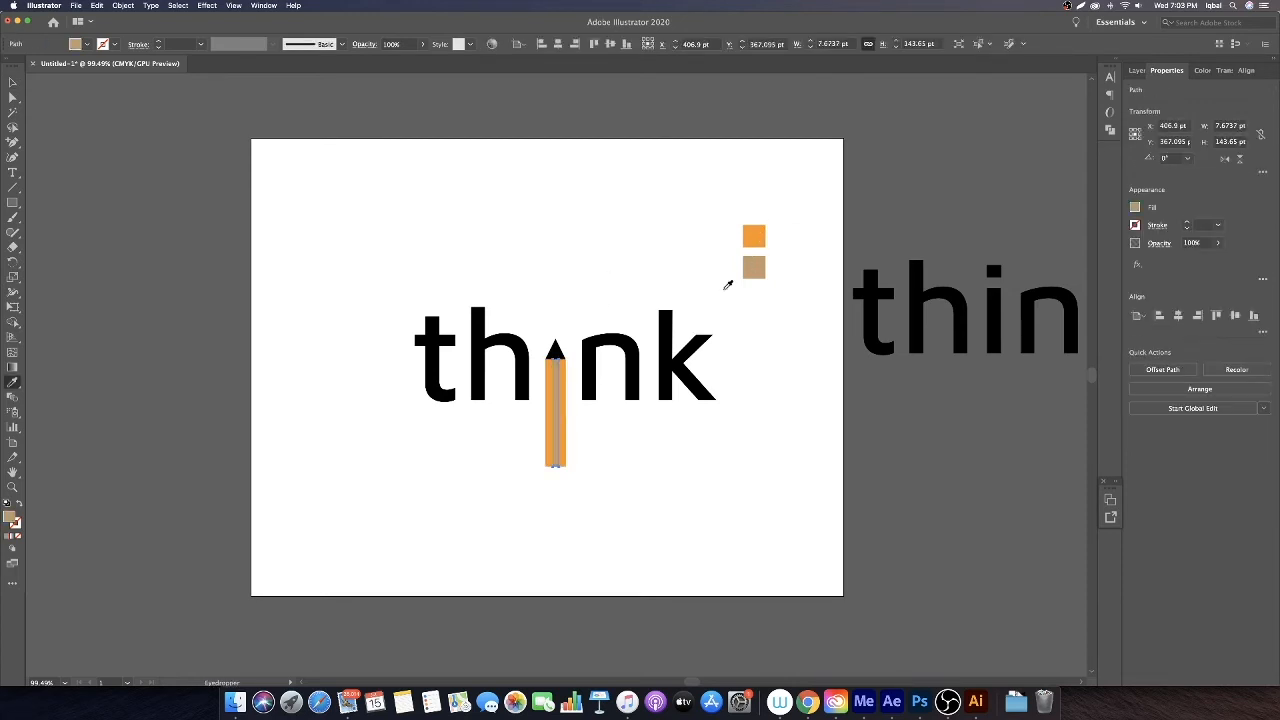
{"action": "key", "text": "v"}
{"action": "left_click", "coordinate": [757, 371]}
Change the fill of the pencil body's two outer strips to the lighter orange ffb96c
{"action": "key", "text": "z"}
{"action": "mouse_move", "coordinate": [543, 394]}
{"action": "left_mouse_down"}
{"action": "mouse_move", "coordinate": [634, 491]}
{"action": "mouse_move", "coordinate": [716, 515]}
{"action": "left_mouse_up"}
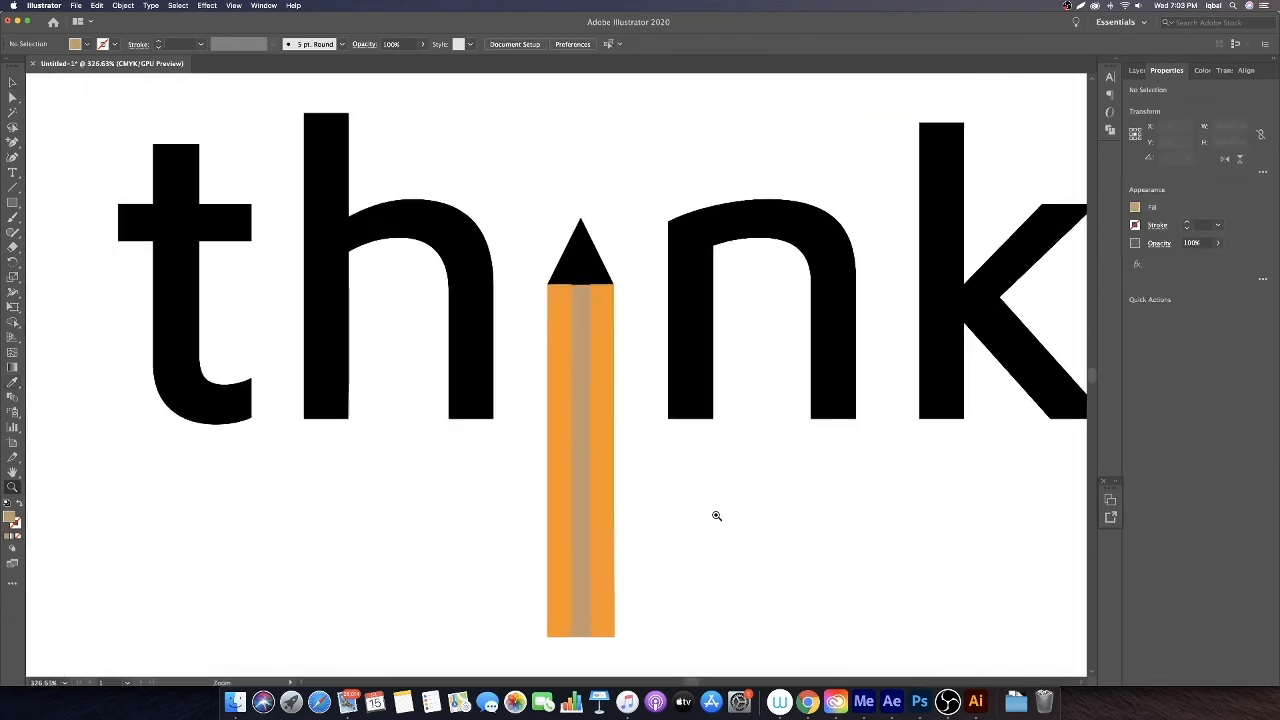
{"action": "left_click_drag", "start_coordinate": [587, 304], "coordinate": [434, 248]}
{"action": "key", "text": "v"}
{"action": "left_click", "coordinate": [594, 318]}
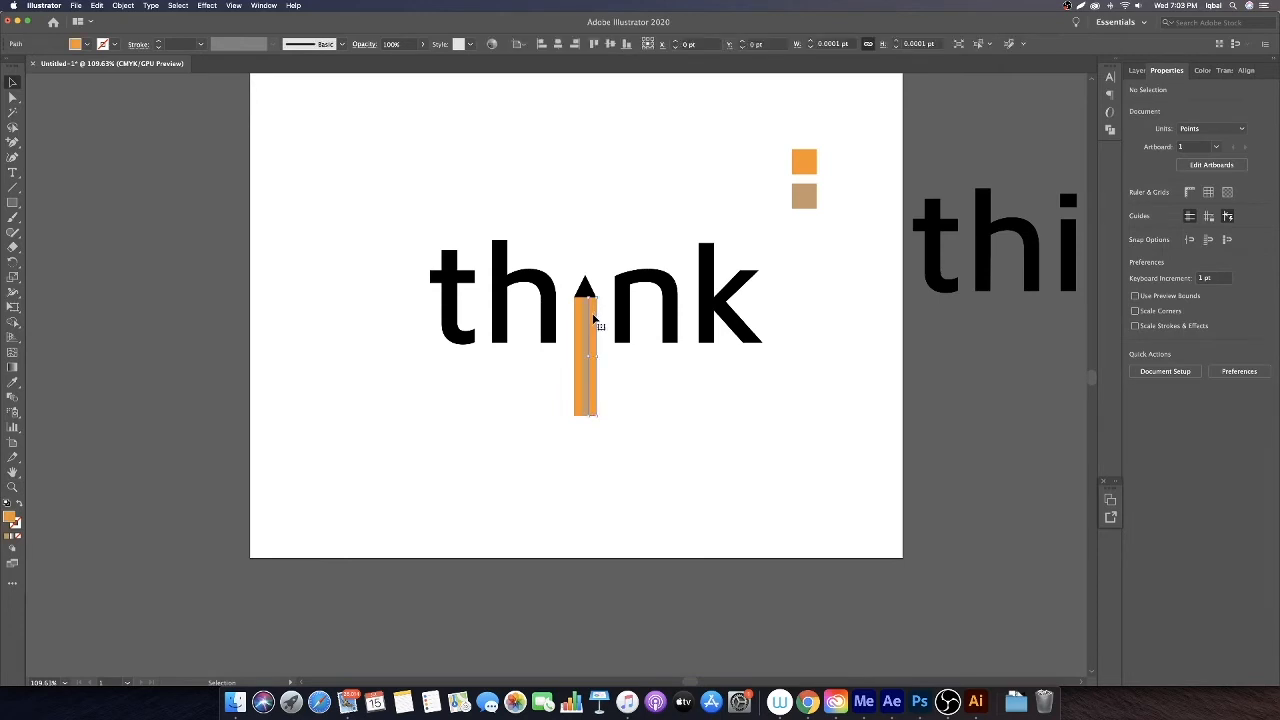
{"action": "left_click", "coordinate": [586, 314]}
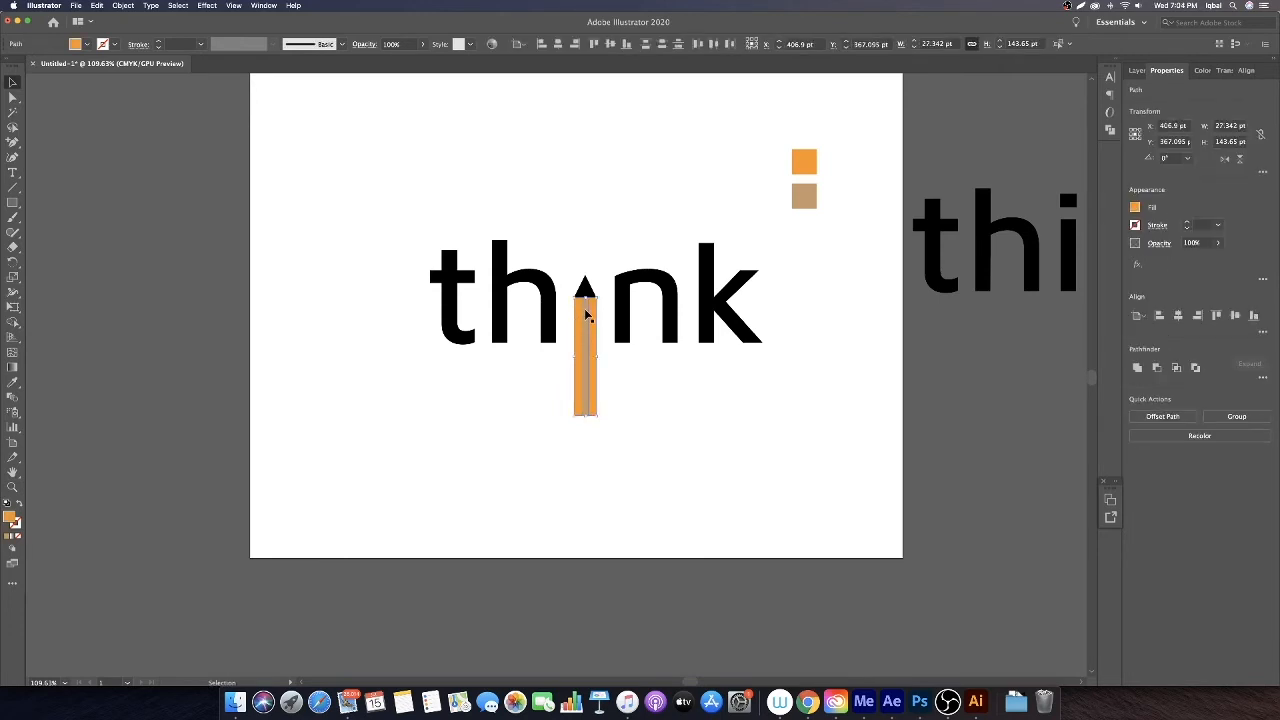
{"action": "left_click", "coordinate": [586, 314]}
{"action": "left_click", "coordinate": [586, 312], "text": "shift"}
{"action": "double_click", "coordinate": [10, 517]}
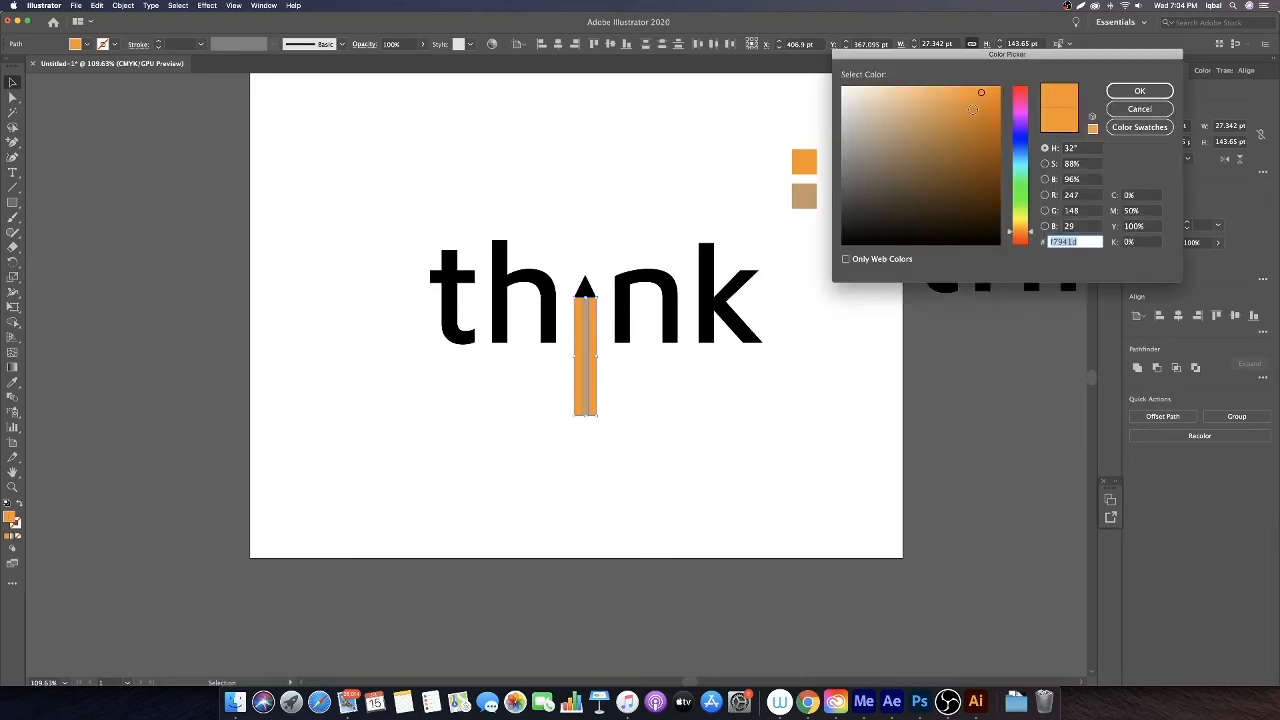
{"action": "left_click", "coordinate": [934, 85]}
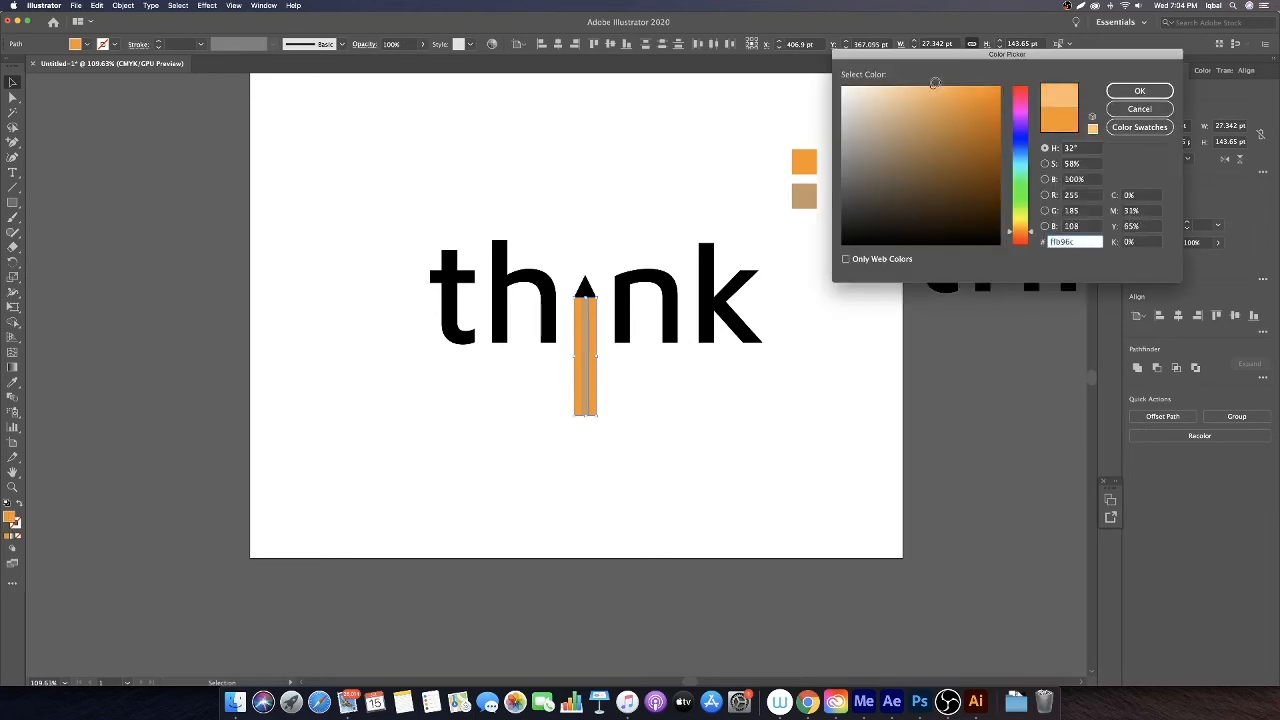
{"action": "left_click", "coordinate": [1139, 91]}
{"action": "left_click", "coordinate": [657, 186]}
Change the fill of the pencil's cone below the black lead to light grey
{"action": "left_click", "coordinate": [588, 290]}
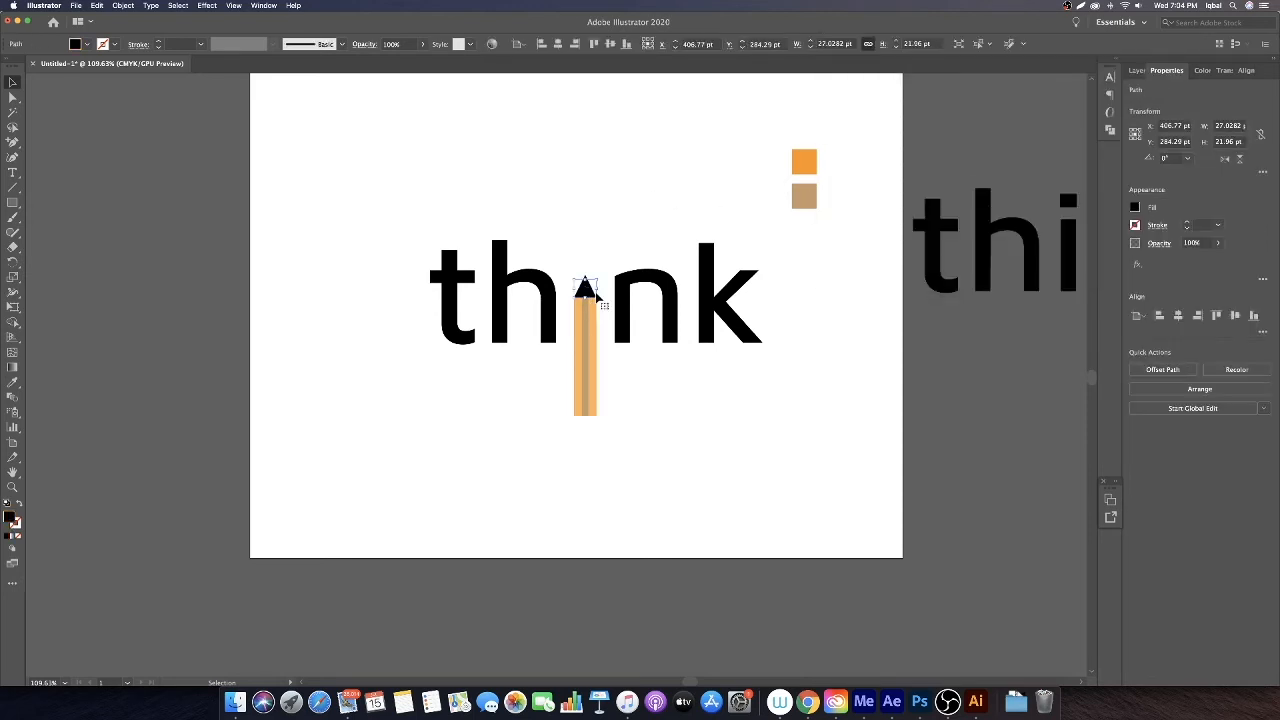
{"action": "key", "text": "u"}
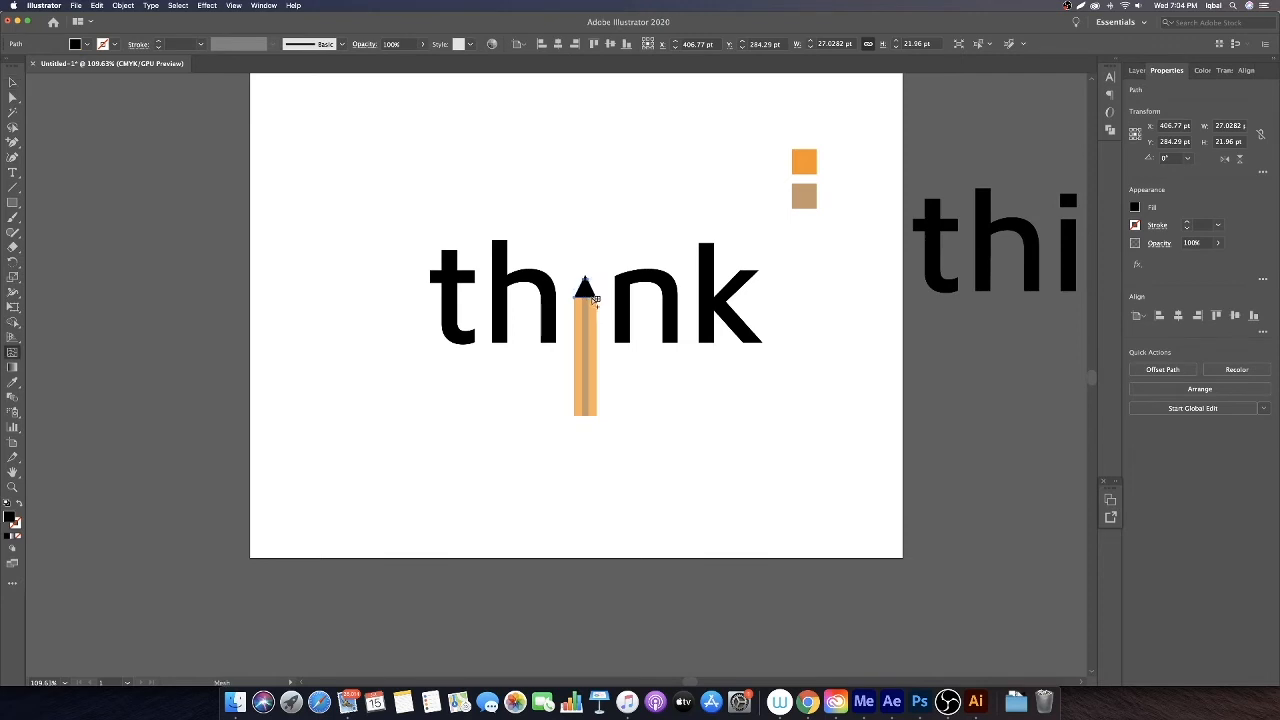
{"action": "double_click", "coordinate": [9, 516]}
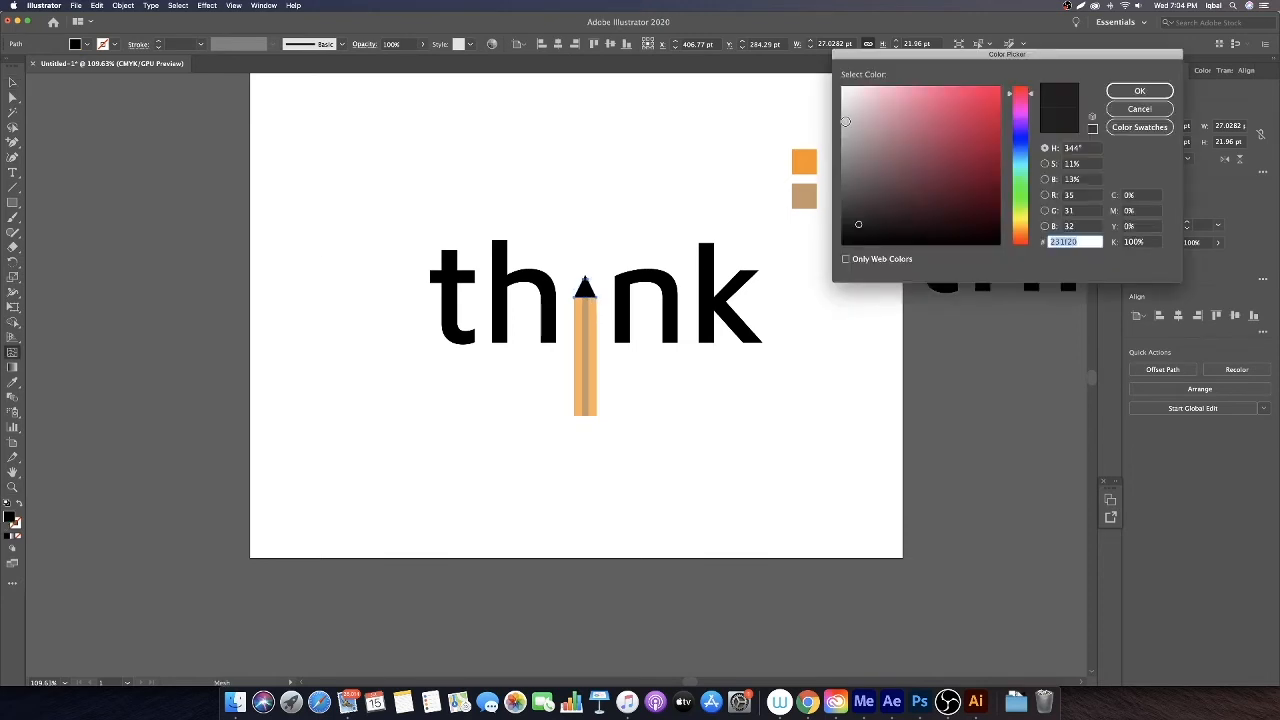
{"action": "left_click_drag", "start_coordinate": [845, 121], "coordinate": [834, 114]}
{"action": "left_click", "coordinate": [1139, 91]}
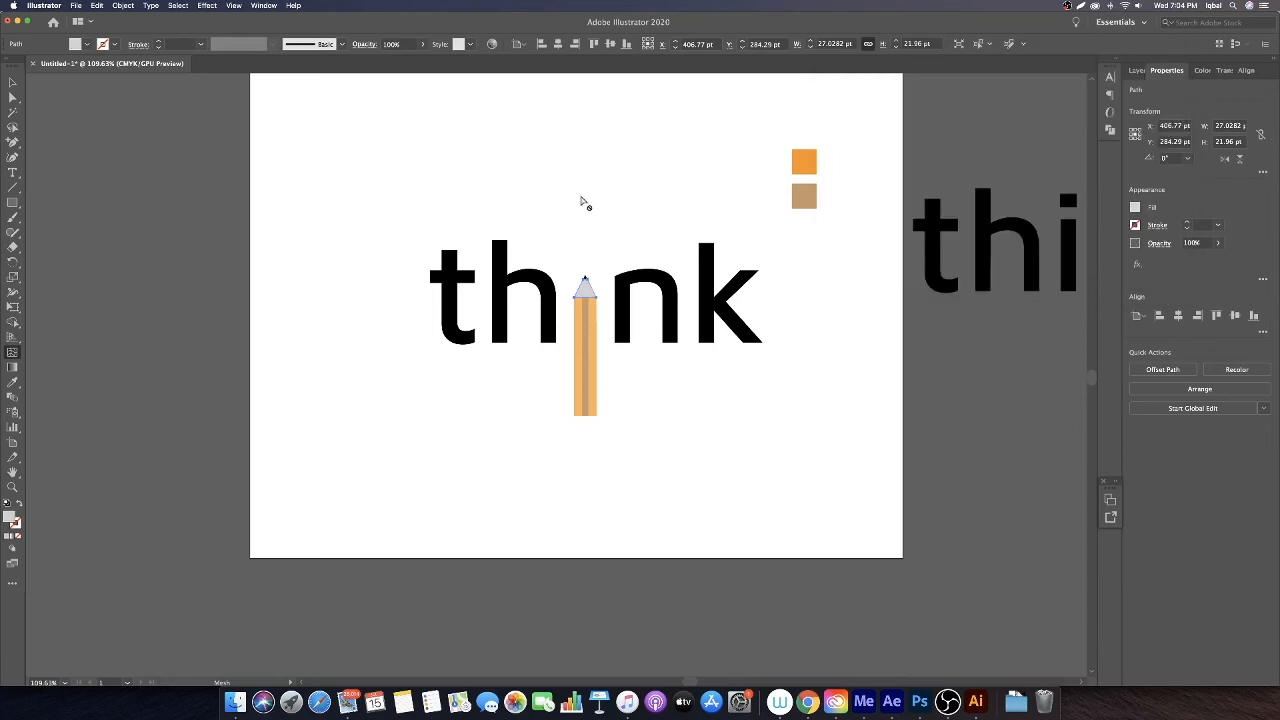
{"action": "key", "text": "v"}
{"action": "left_click", "coordinate": [616, 195]}
Delete the spare "think" text beside the artboard and move the two colour sample squares closer to the artboard's right edge
{"action": "key", "text": "z"}
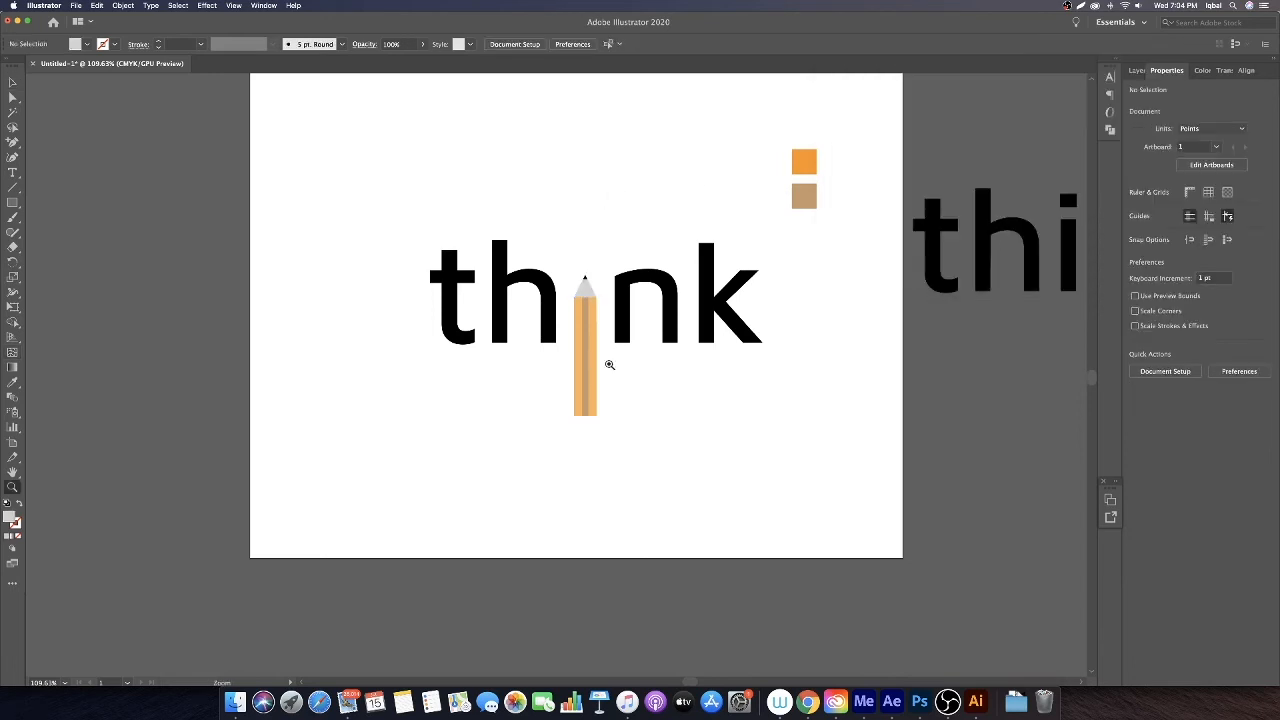
{"action": "left_click", "coordinate": [606, 363], "text": "alt"}
{"action": "left_click_drag", "start_coordinate": [591, 349], "coordinate": [440, 342]}
{"action": "left_click_drag", "start_coordinate": [363, 304], "coordinate": [445, 367]}
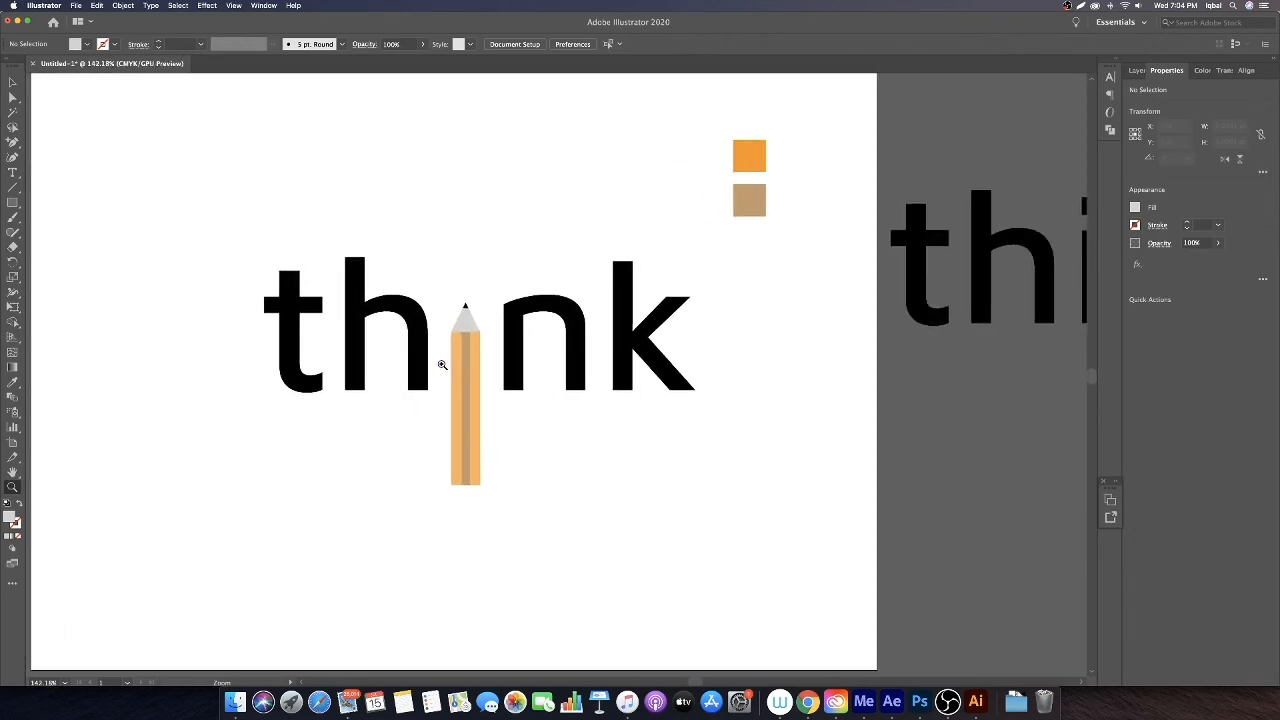
{"action": "left_click_drag", "start_coordinate": [542, 363], "coordinate": [471, 346]}
{"action": "key", "text": "v"}
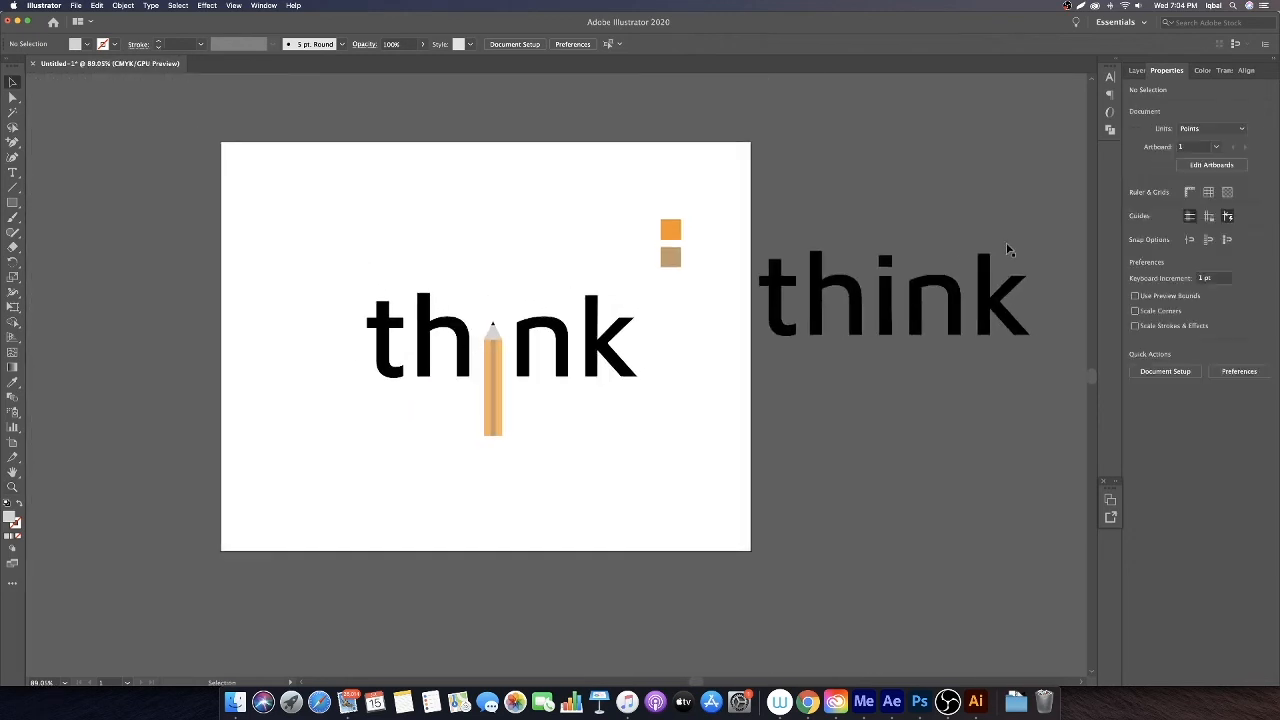
{"action": "left_click", "coordinate": [807, 285]}
{"action": "key", "text": "Delete"}
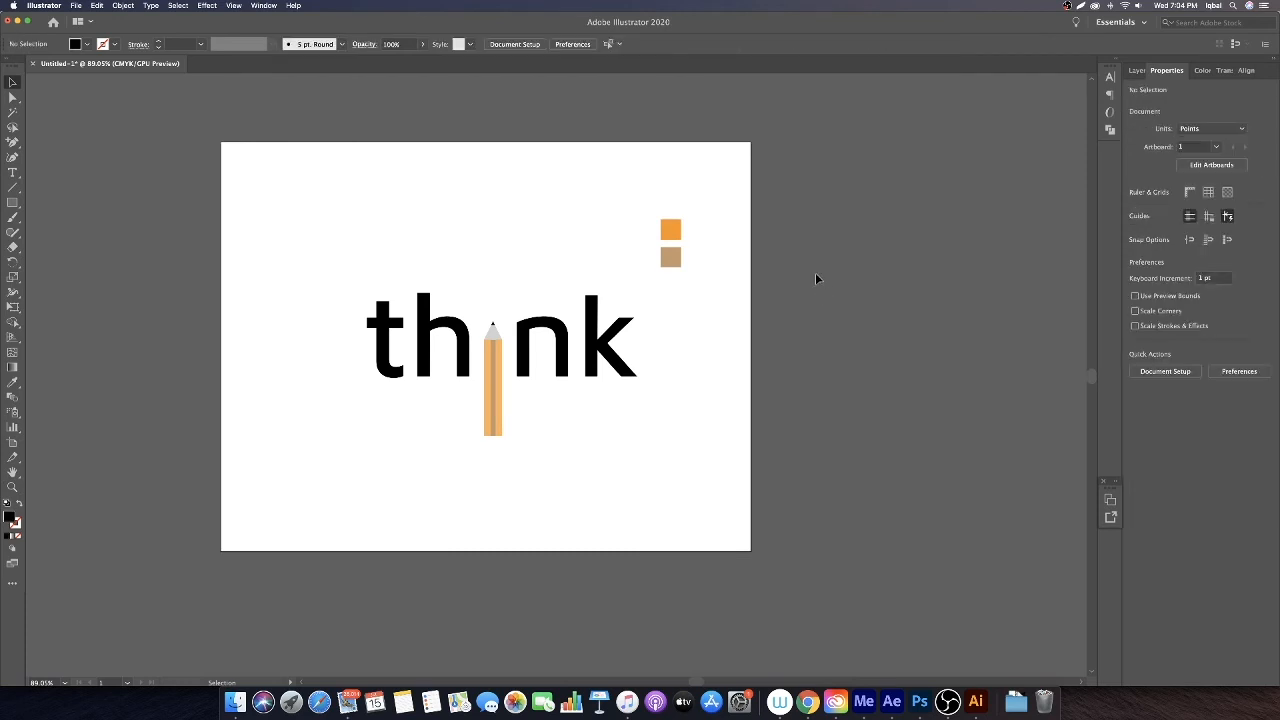
{"action": "left_click_drag", "start_coordinate": [670, 230], "coordinate": [713, 233]}
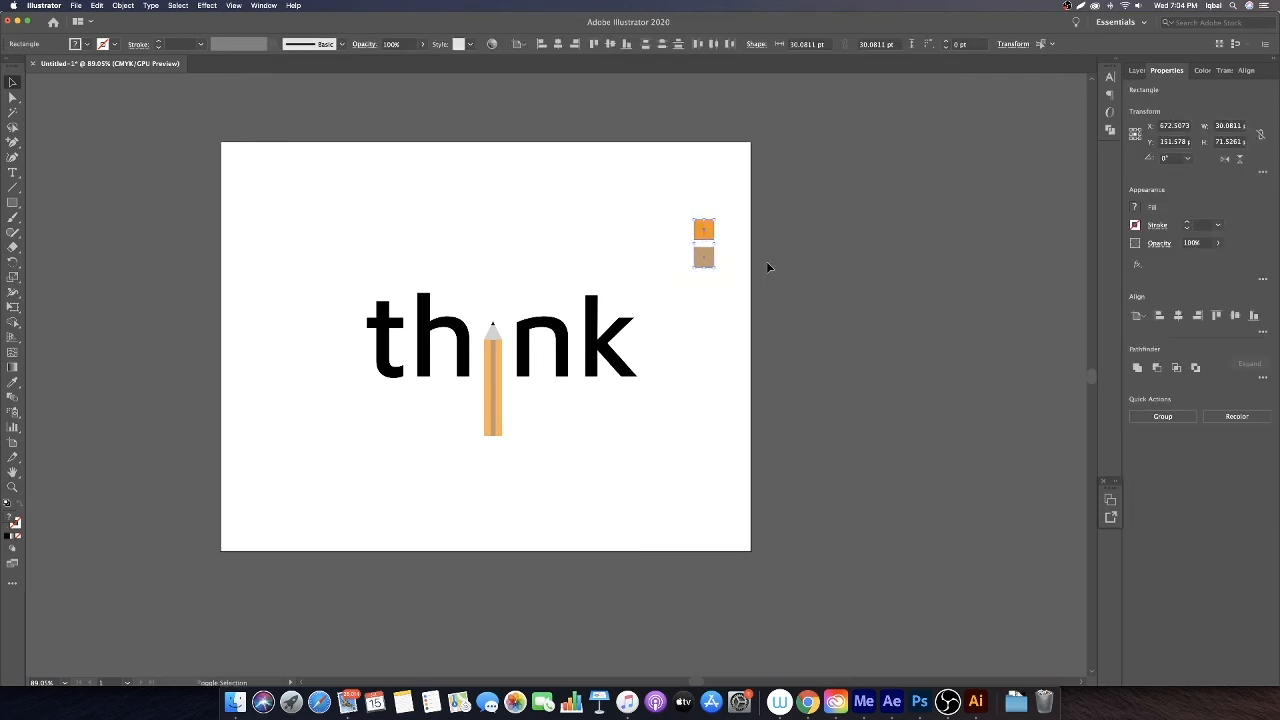
{"action": "left_click", "coordinate": [744, 317]}
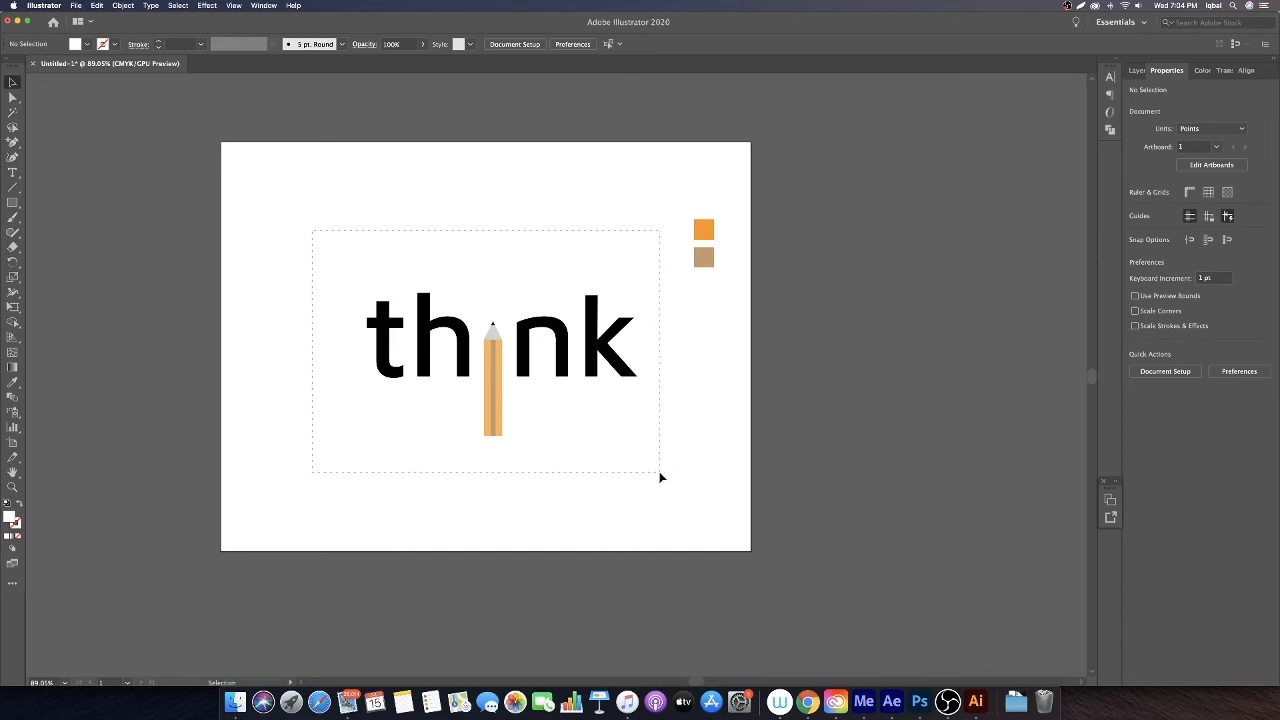
Scale down the whole "think" wordmark together with its pencil proportionally
{"action": "left_click_drag", "start_coordinate": [660, 477], "coordinate": [662, 451]}
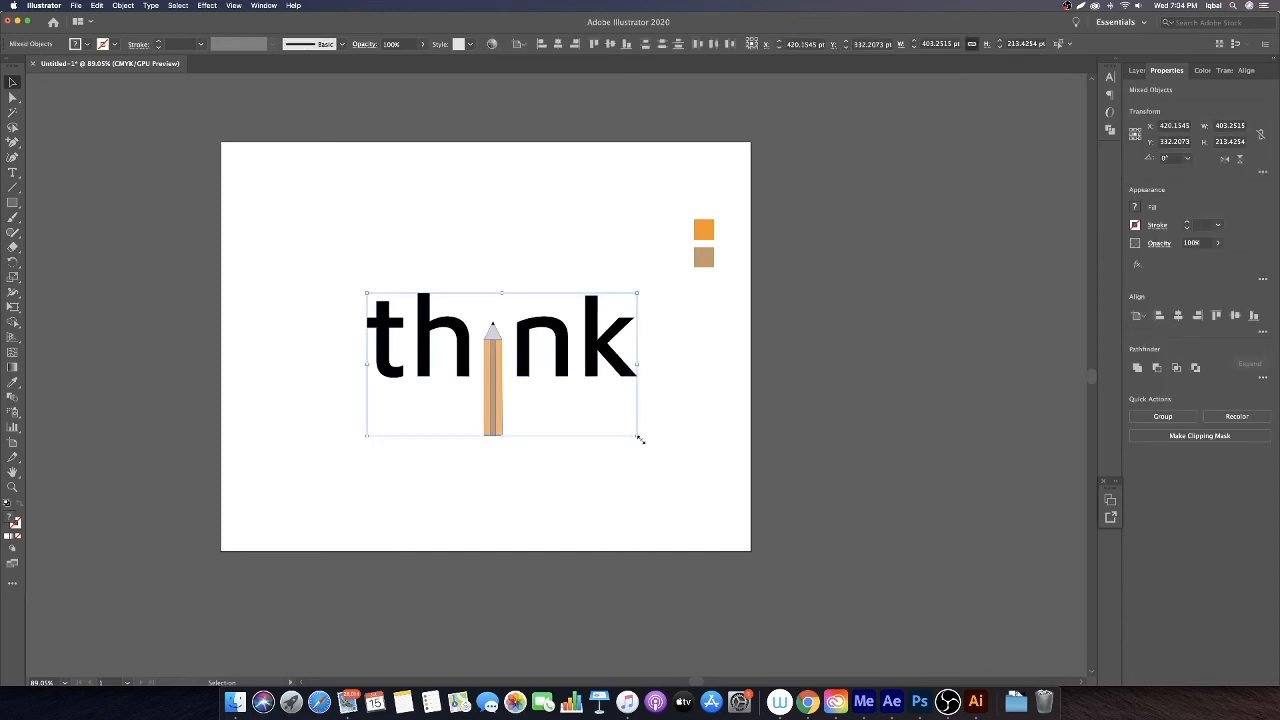
{"action": "left_click_drag", "start_coordinate": [638, 434], "coordinate": [614, 417]}
{"action": "left_click", "coordinate": [677, 375]}
Round the lower outer corner of the pencil's right strip with a radius of about 7.9 pt
{"action": "key", "text": "z"}
{"action": "mouse_move", "coordinate": [489, 346]}
{"action": "left_mouse_down"}
{"action": "mouse_move", "coordinate": [397, 328]}
{"action": "mouse_move", "coordinate": [504, 432]}
{"action": "mouse_move", "coordinate": [647, 489]}
{"action": "left_mouse_up"}
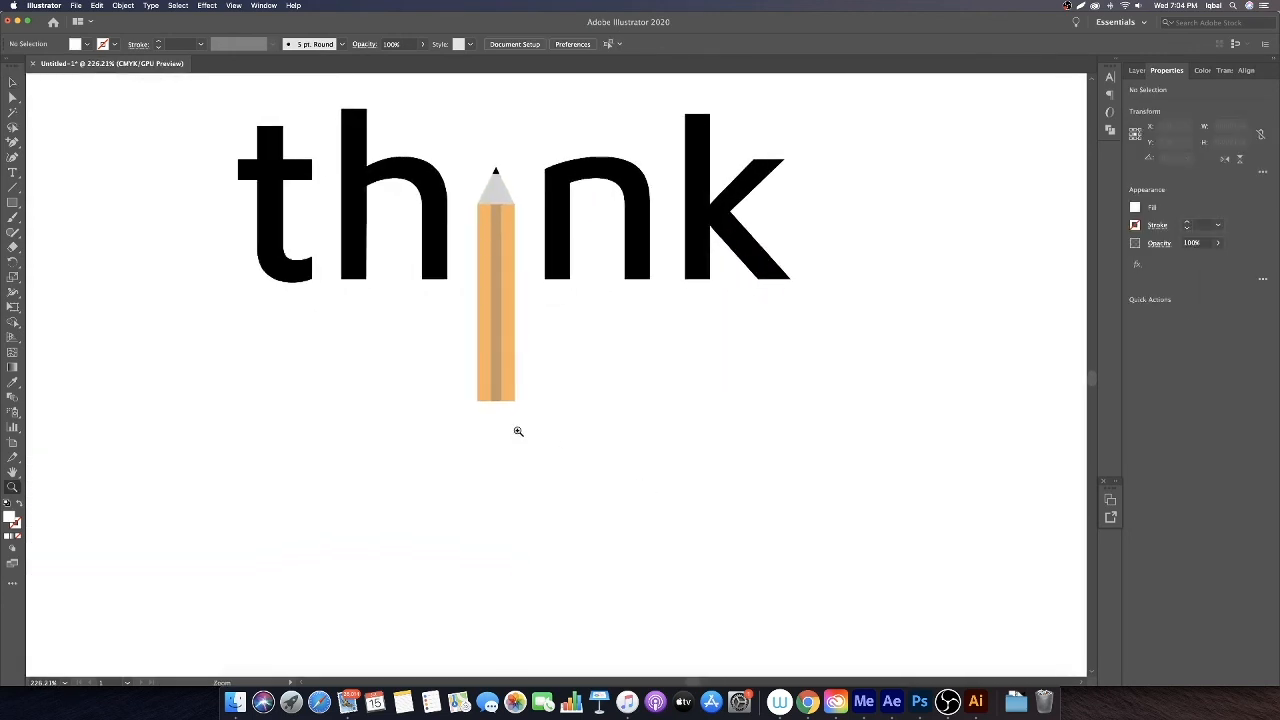
{"action": "left_click", "coordinate": [510, 400], "text": "super"}
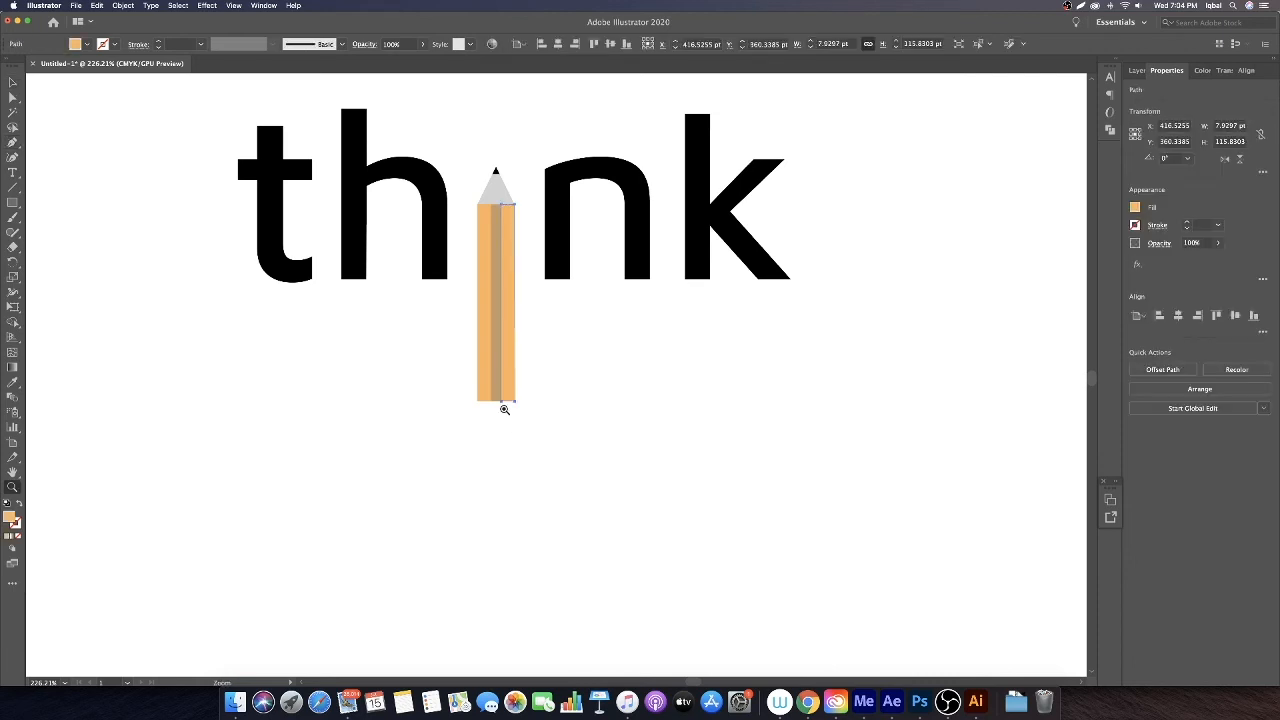
{"action": "left_click_drag", "start_coordinate": [504, 409], "coordinate": [720, 543]}
{"action": "key", "text": "a"}
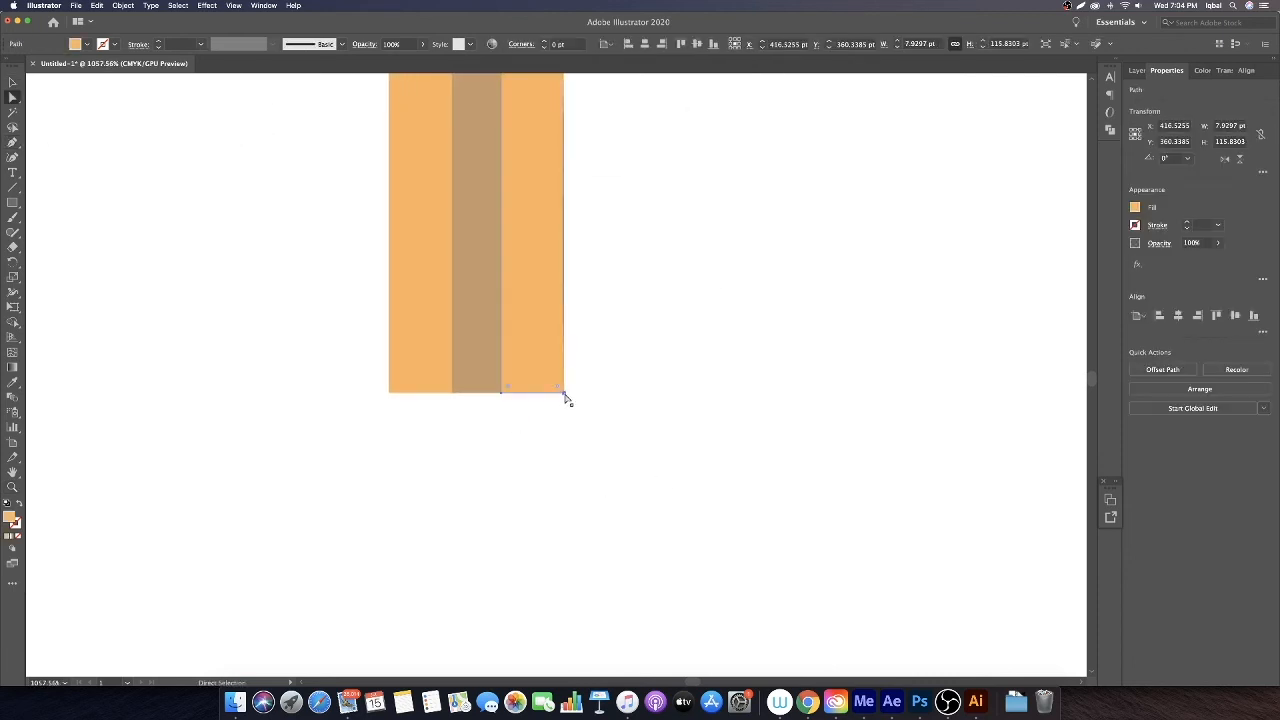
{"action": "left_click", "coordinate": [564, 396]}
{"action": "left_click_drag", "start_coordinate": [560, 392], "coordinate": [501, 346]}
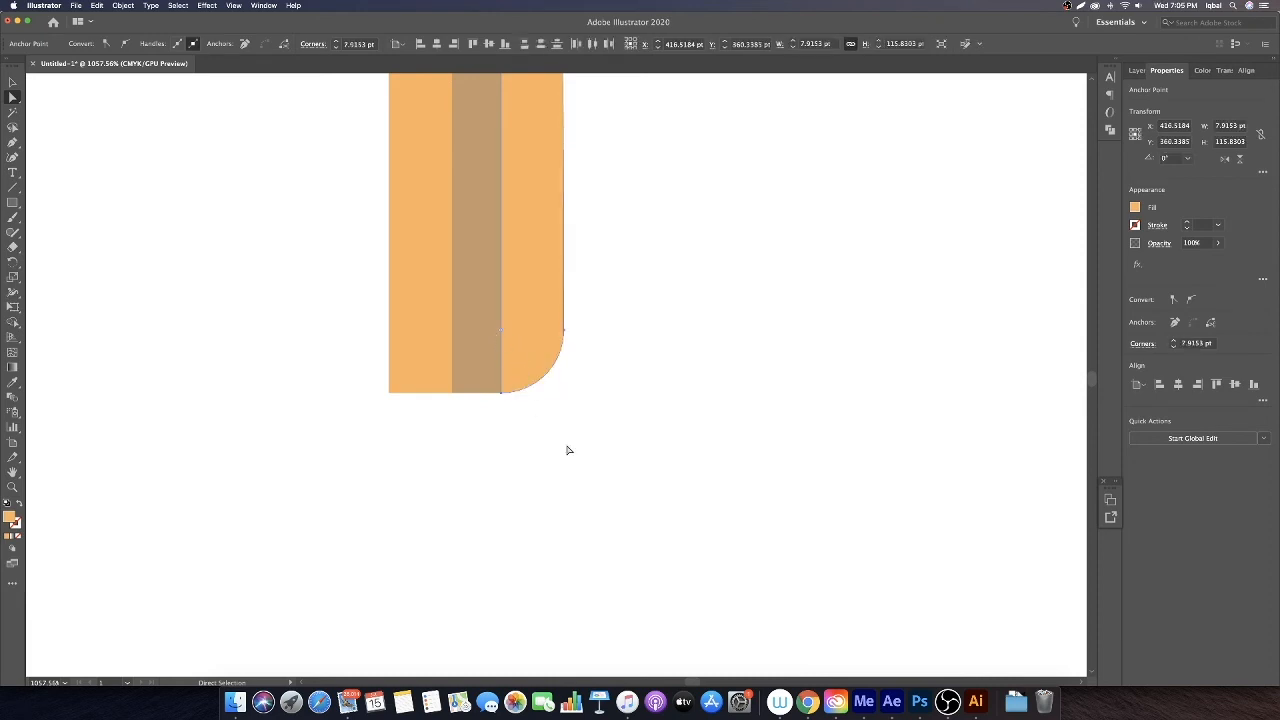
Round the lower outer corner of the pencil's left strip to match the right one
{"action": "left_click", "coordinate": [394, 393]}
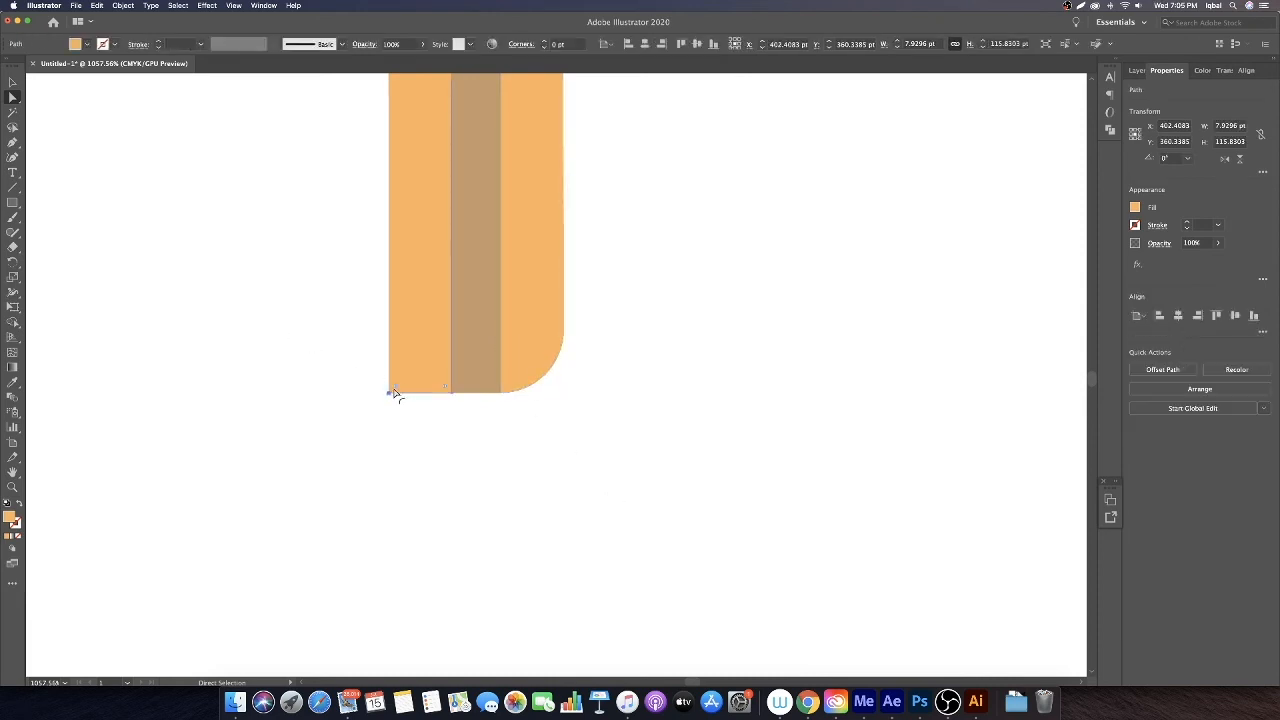
{"action": "left_click", "coordinate": [391, 390]}
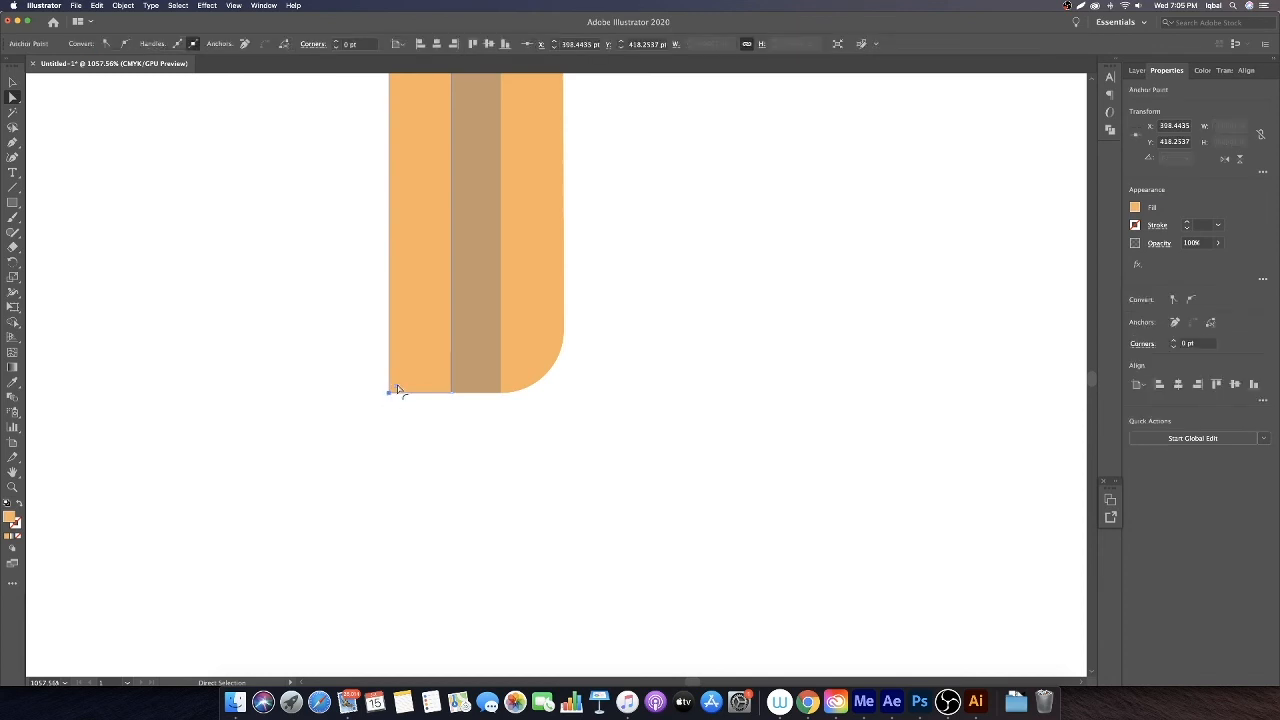
{"action": "left_click_drag", "start_coordinate": [392, 389], "coordinate": [470, 318]}
{"action": "left_click", "coordinate": [506, 440]}
Draw a rectangle about 48.5 by 40 pt over the pencil's rounded lower end
{"action": "key", "text": "z"}
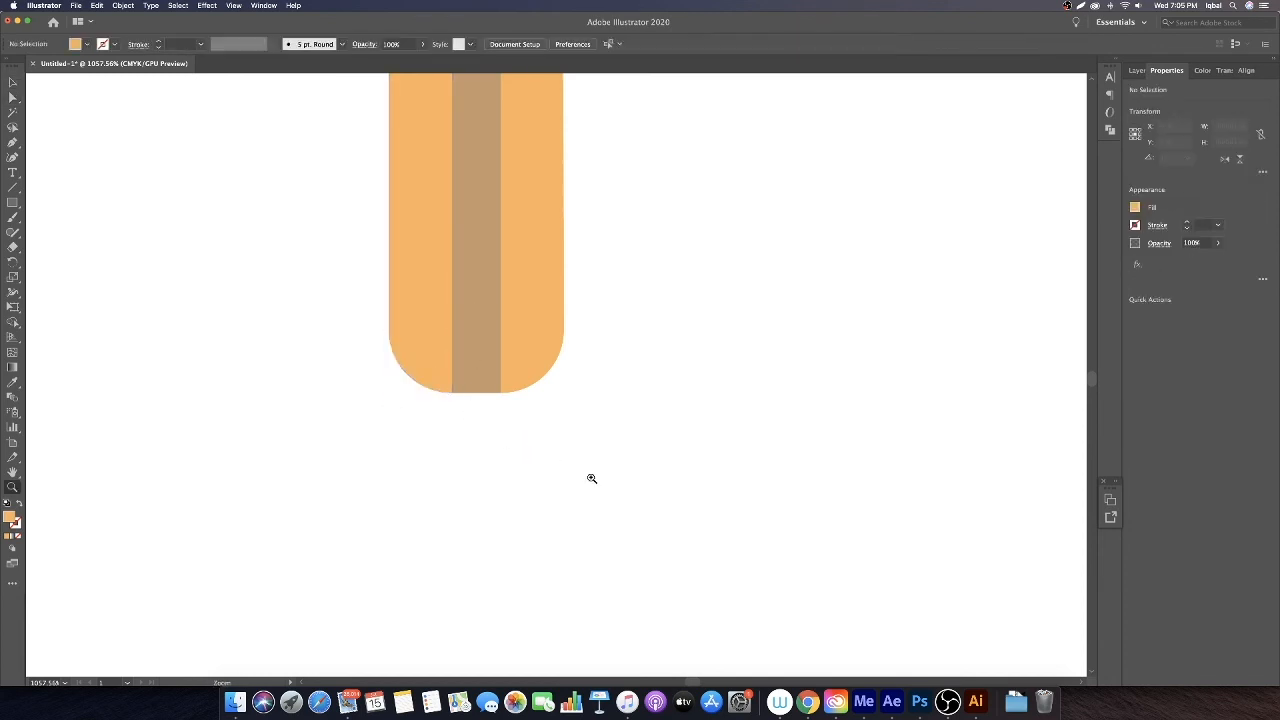
{"action": "left_click_drag", "start_coordinate": [591, 477], "coordinate": [276, 353]}
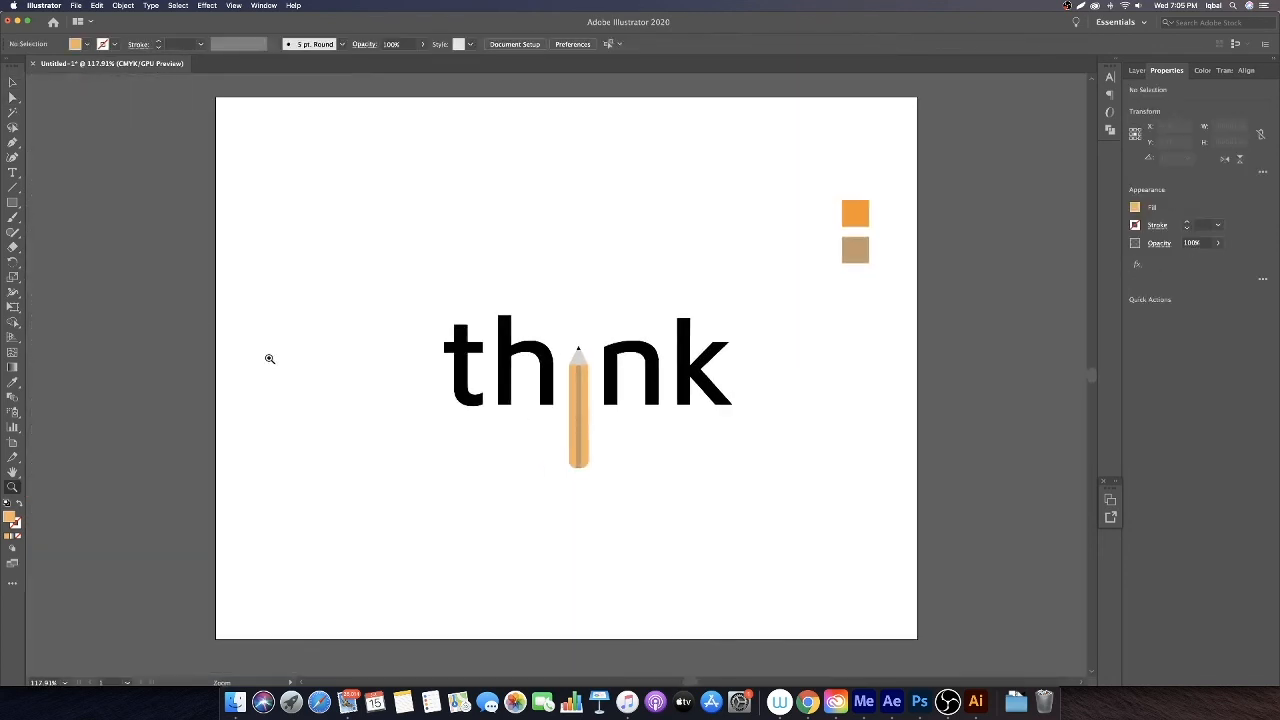
{"action": "key", "text": "u"}
{"action": "key", "text": "m"}
{"action": "mouse_move", "coordinate": [568, 462]}
{"action": "left_mouse_down"}
{"action": "mouse_move", "coordinate": [556, 444]}
{"action": "mouse_move", "coordinate": [751, 537]}
{"action": "left_mouse_up"}
{"action": "key", "text": "v"}
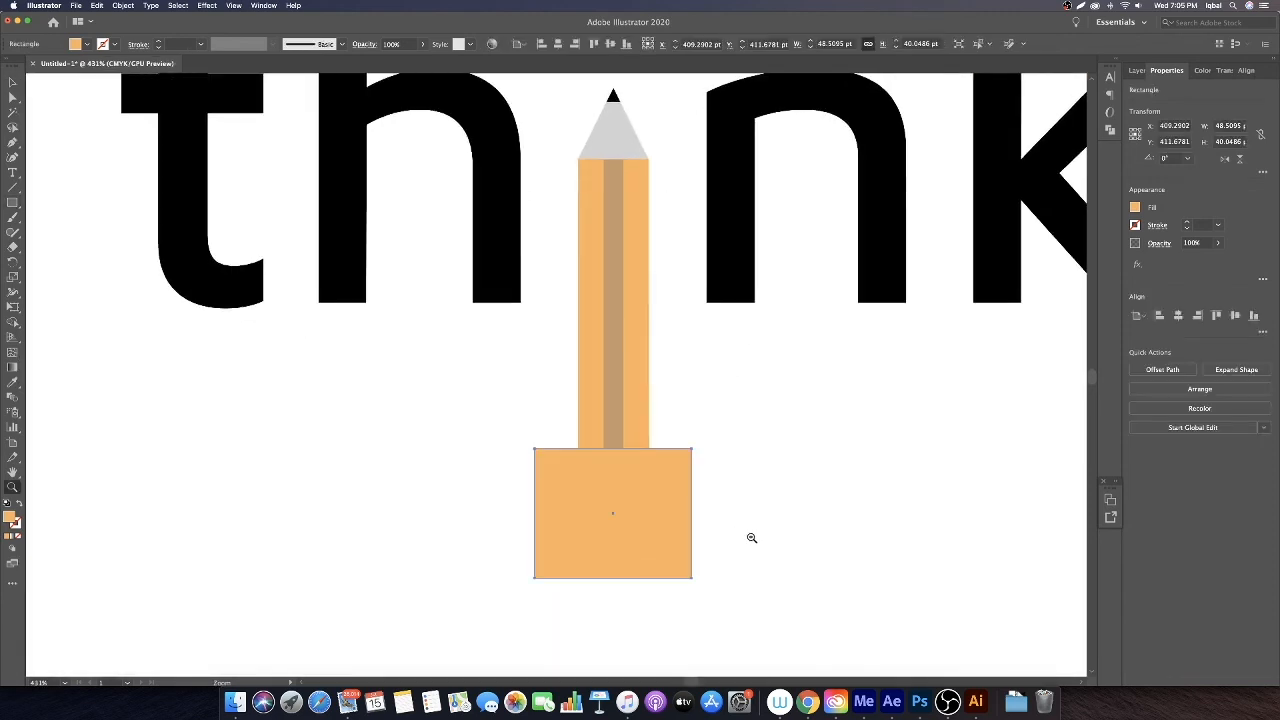
Merge the three strip ends inside the rectangle into one end piece with the Shape Builder
{"action": "left_click", "coordinate": [694, 432]}
{"action": "left_click", "coordinate": [645, 478]}
{"action": "left_click", "coordinate": [633, 431], "text": "shift"}
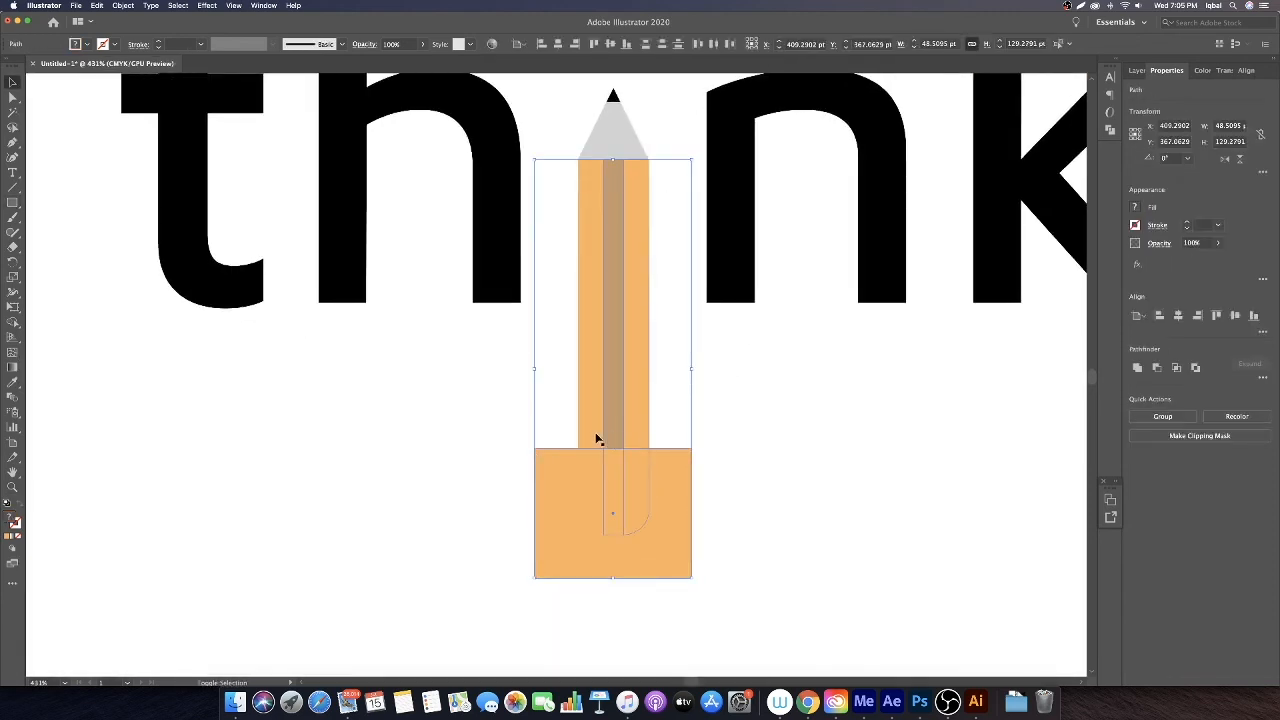
{"action": "key", "text": "shift+m"}
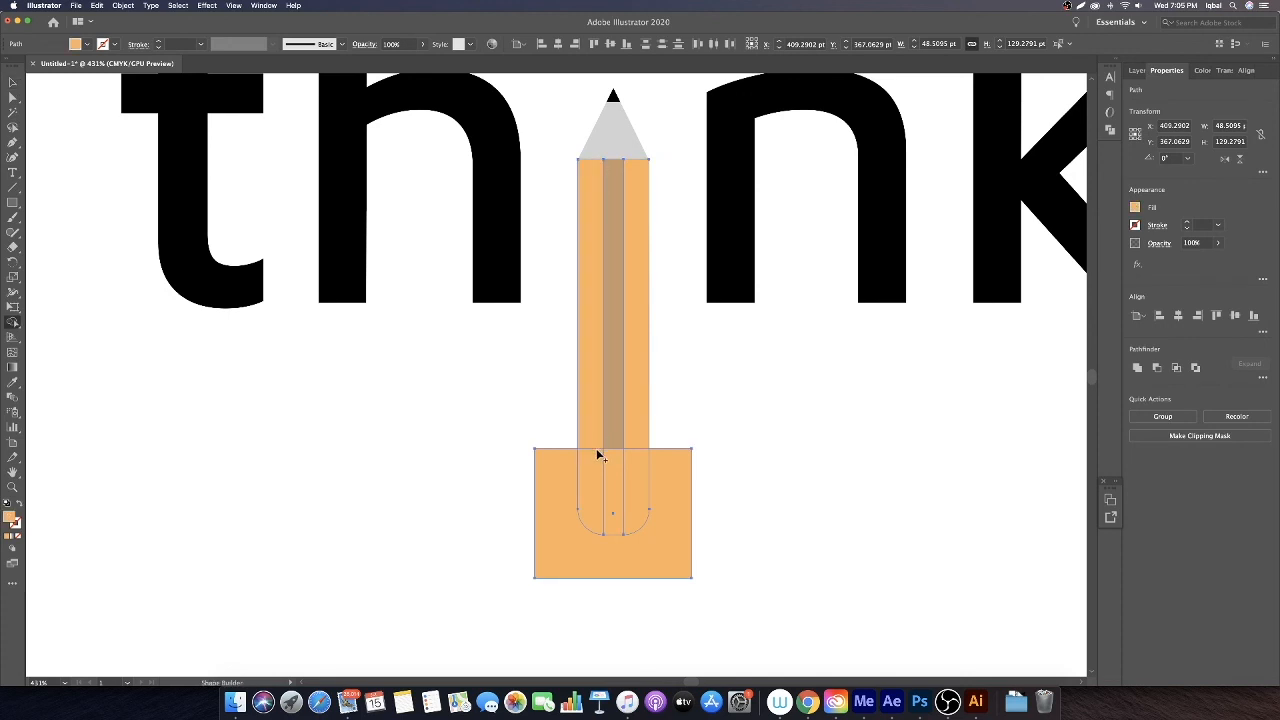
{"action": "left_click_drag", "start_coordinate": [594, 477], "coordinate": [631, 478]}
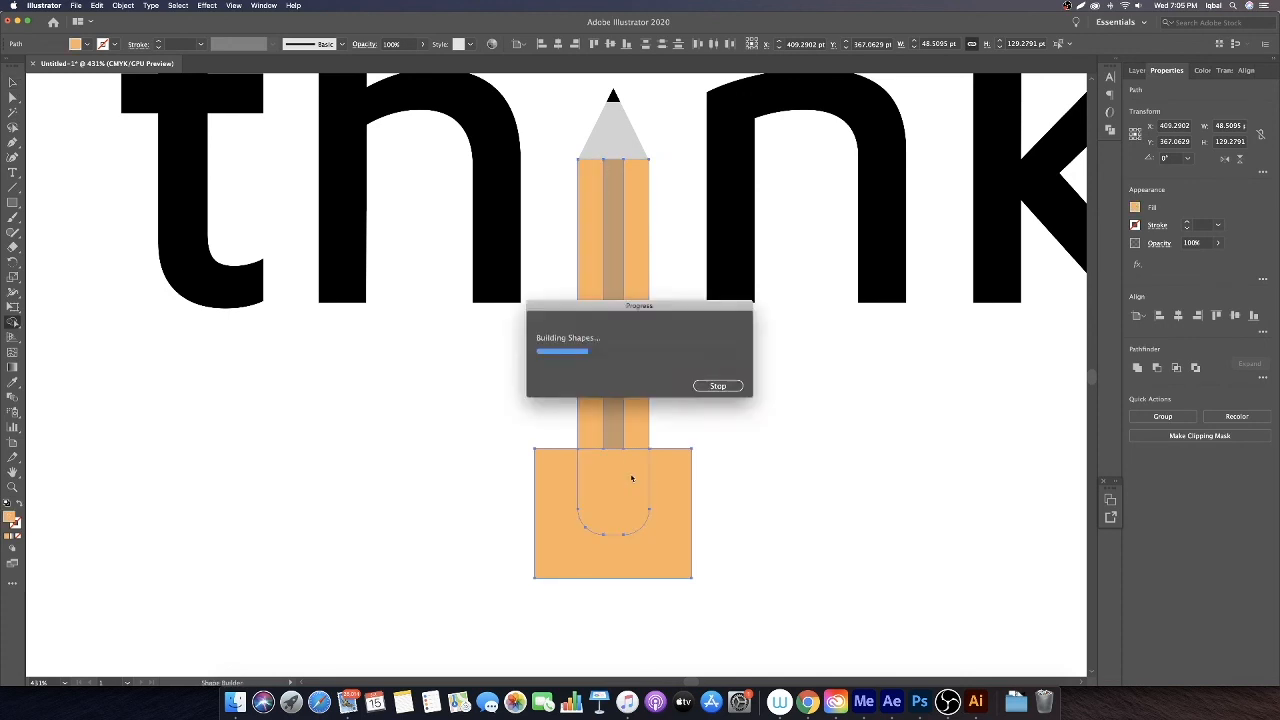
Delete the leftover part of the rectangle around the pencil's rounded end piece
{"action": "key", "text": "v"}
{"action": "left_click", "coordinate": [710, 415]}
{"action": "left_click", "coordinate": [677, 466]}
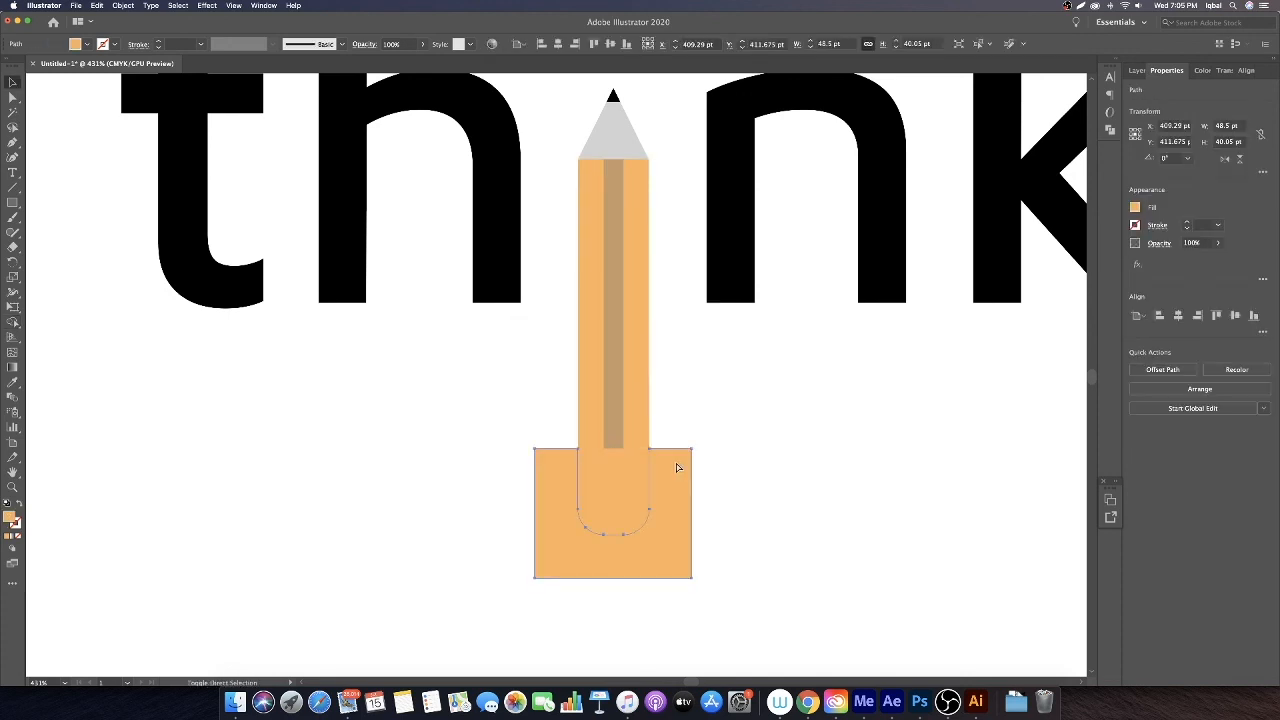
{"action": "left_click", "coordinate": [714, 449]}
{"action": "left_click", "coordinate": [670, 483]}
{"action": "key", "text": "Delete"}
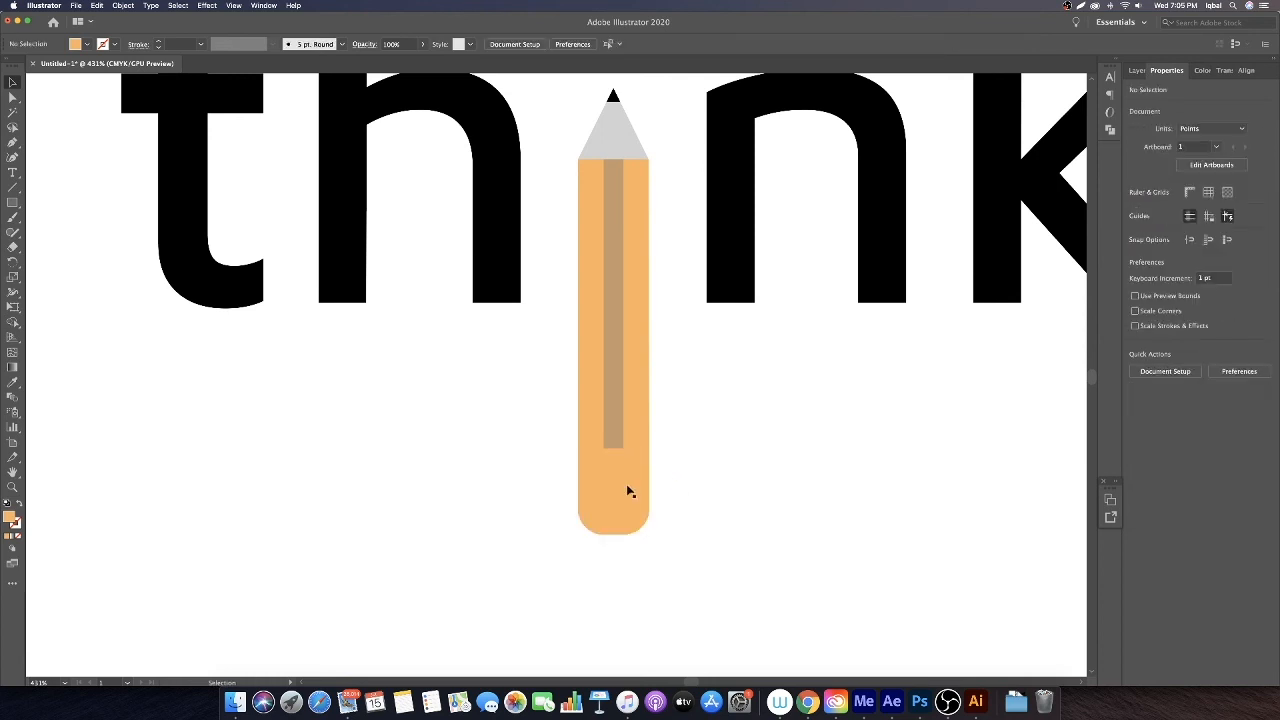
Fill the pencil's rounded end piece with the light grey sampled from the cone
{"action": "key", "text": "z"}
{"action": "left_click", "coordinate": [628, 491], "text": "alt"}
{"action": "key", "text": "v"}
{"action": "left_click", "coordinate": [630, 492]}
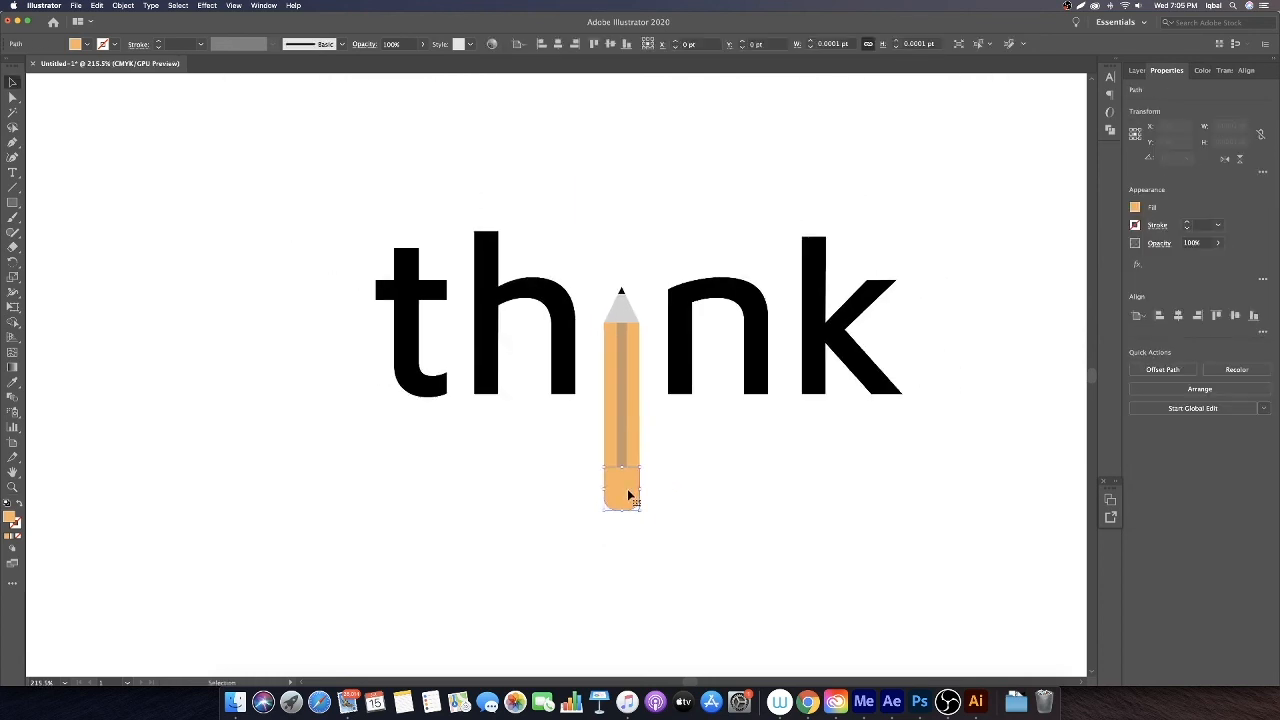
{"action": "key", "text": "i"}
{"action": "left_click", "coordinate": [622, 303]}
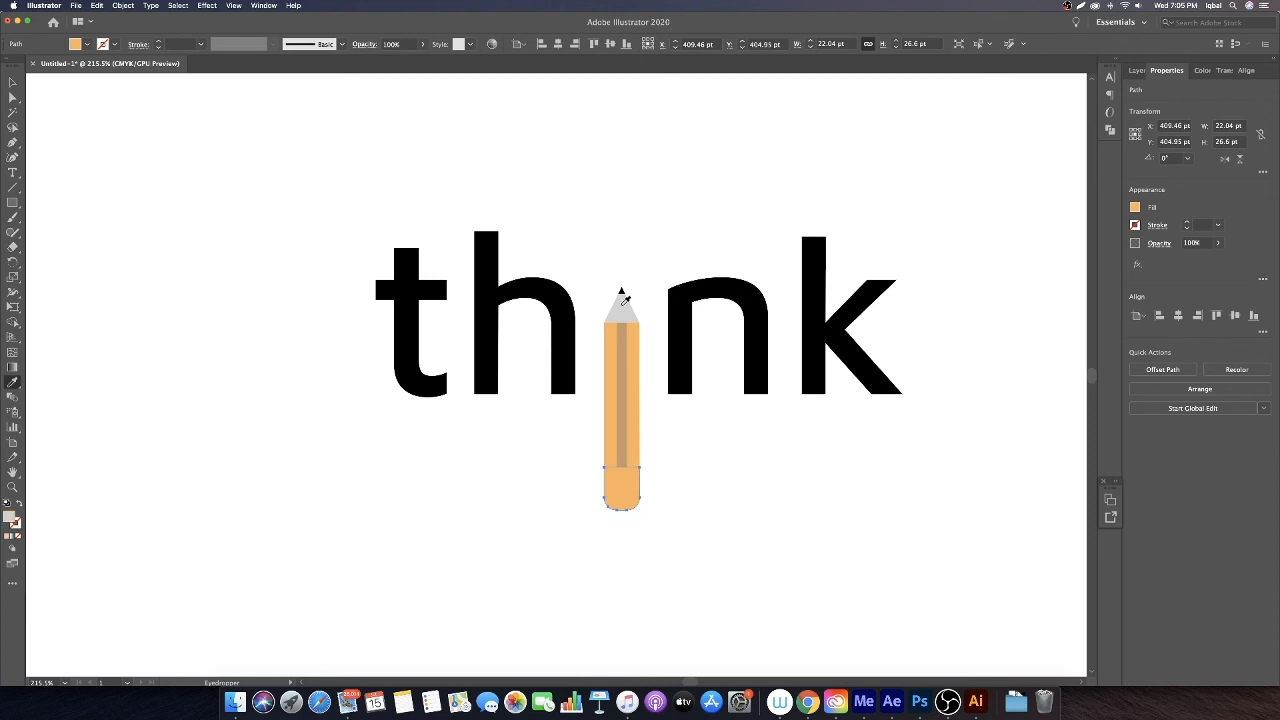
{"action": "key", "text": "v"}
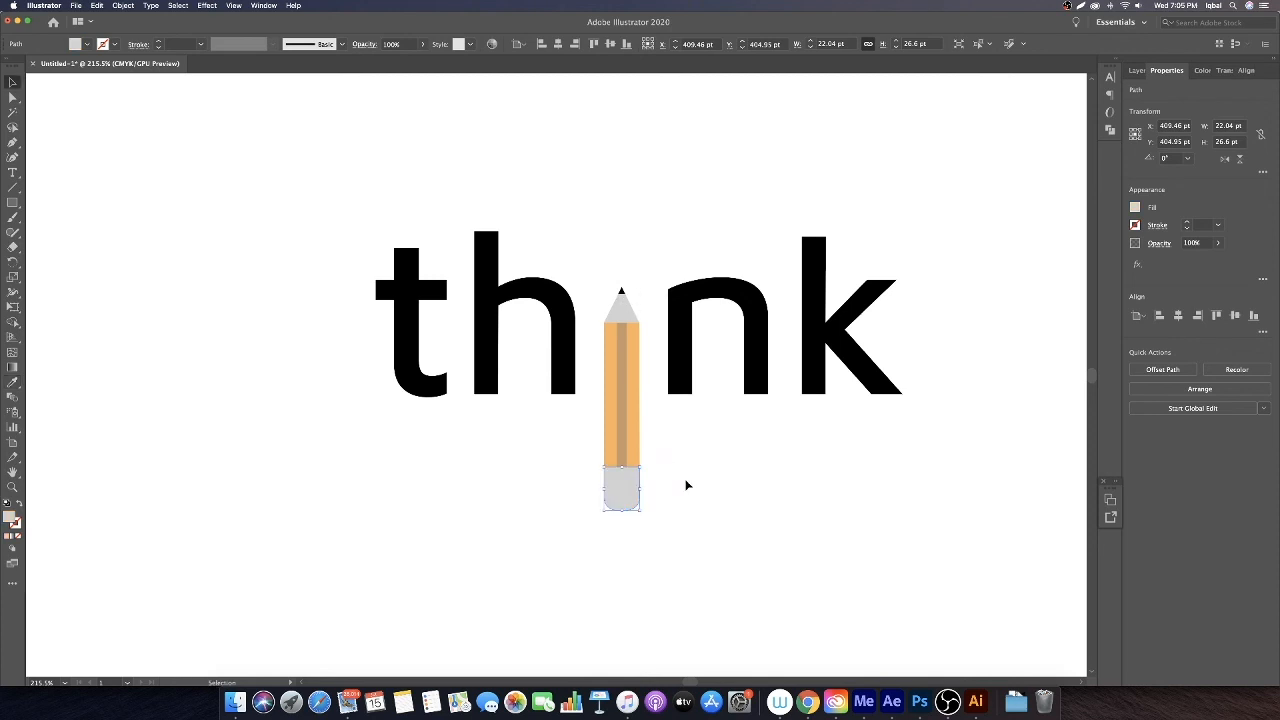
{"action": "left_click", "coordinate": [686, 483]}
Draw a rectangle about 81.5 by 47.7 pt over the lower part of the pencil's grey end piece
{"action": "key", "text": "z"}
{"action": "left_click_drag", "start_coordinate": [657, 473], "coordinate": [541, 433]}
{"action": "left_click_drag", "start_coordinate": [625, 501], "coordinate": [691, 523]}
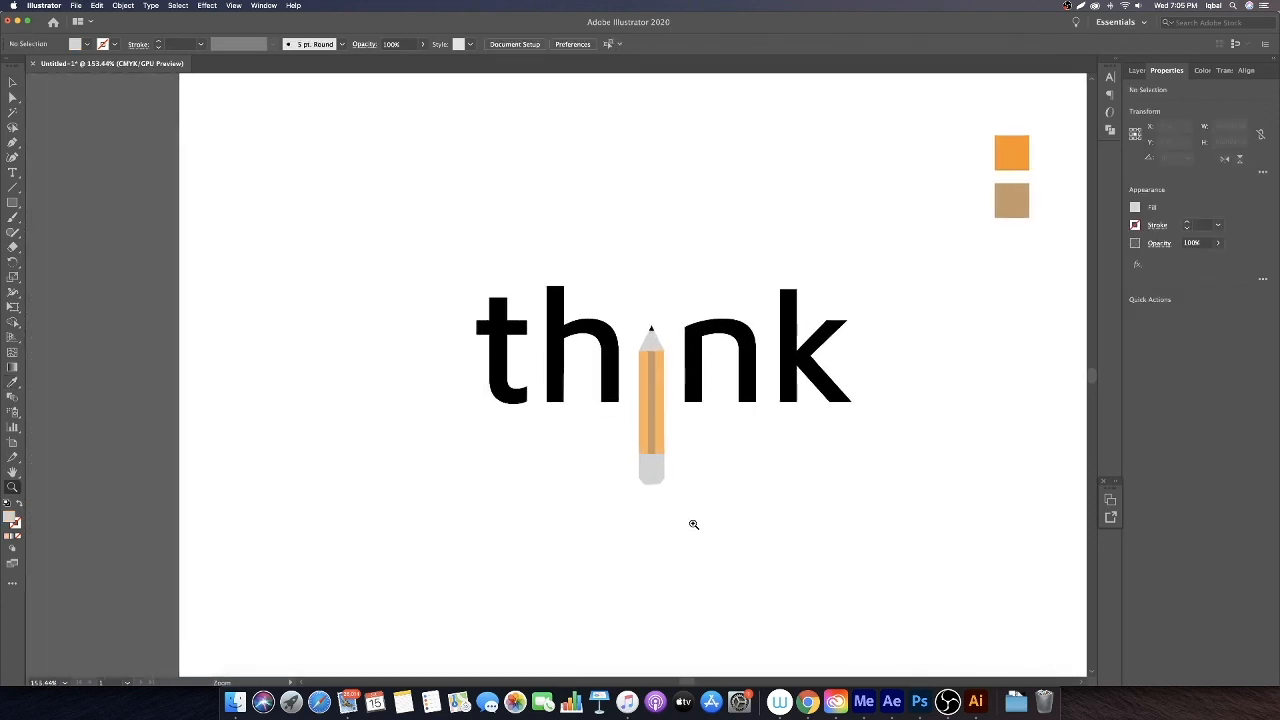
{"action": "key", "text": "u"}
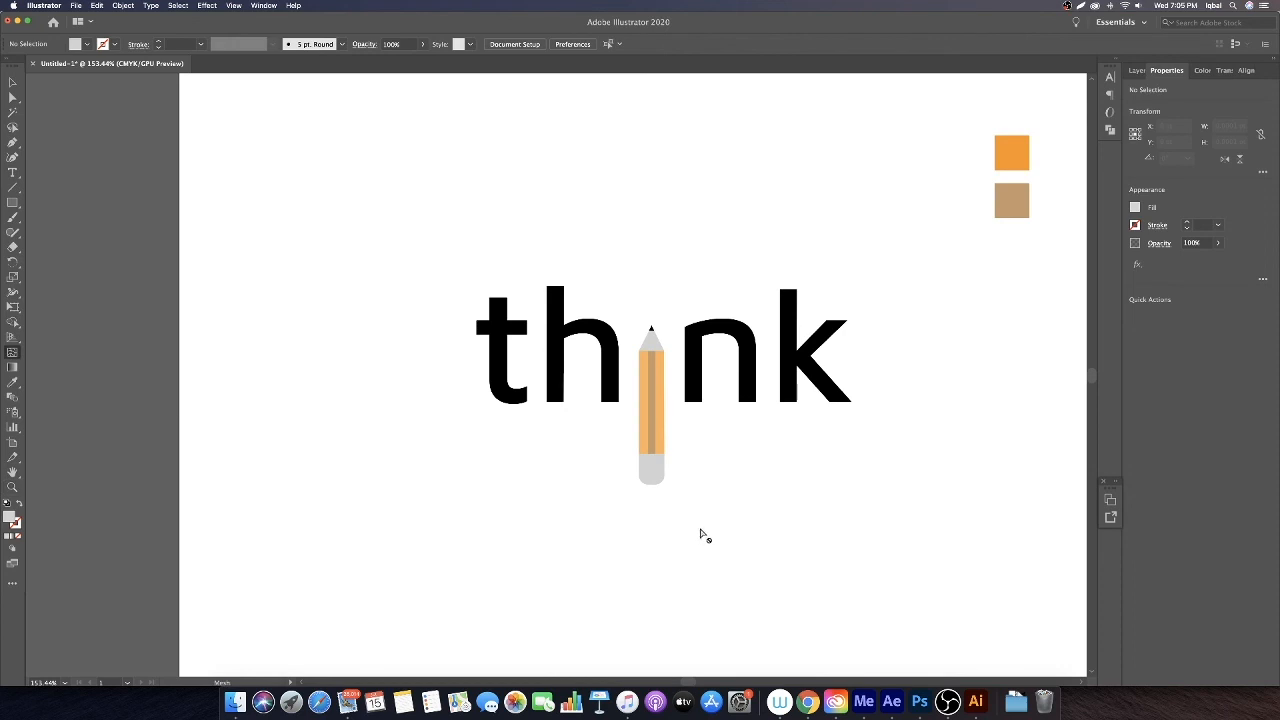
{"action": "key", "text": "m"}
{"action": "left_click_drag", "start_coordinate": [704, 529], "coordinate": [610, 474]}
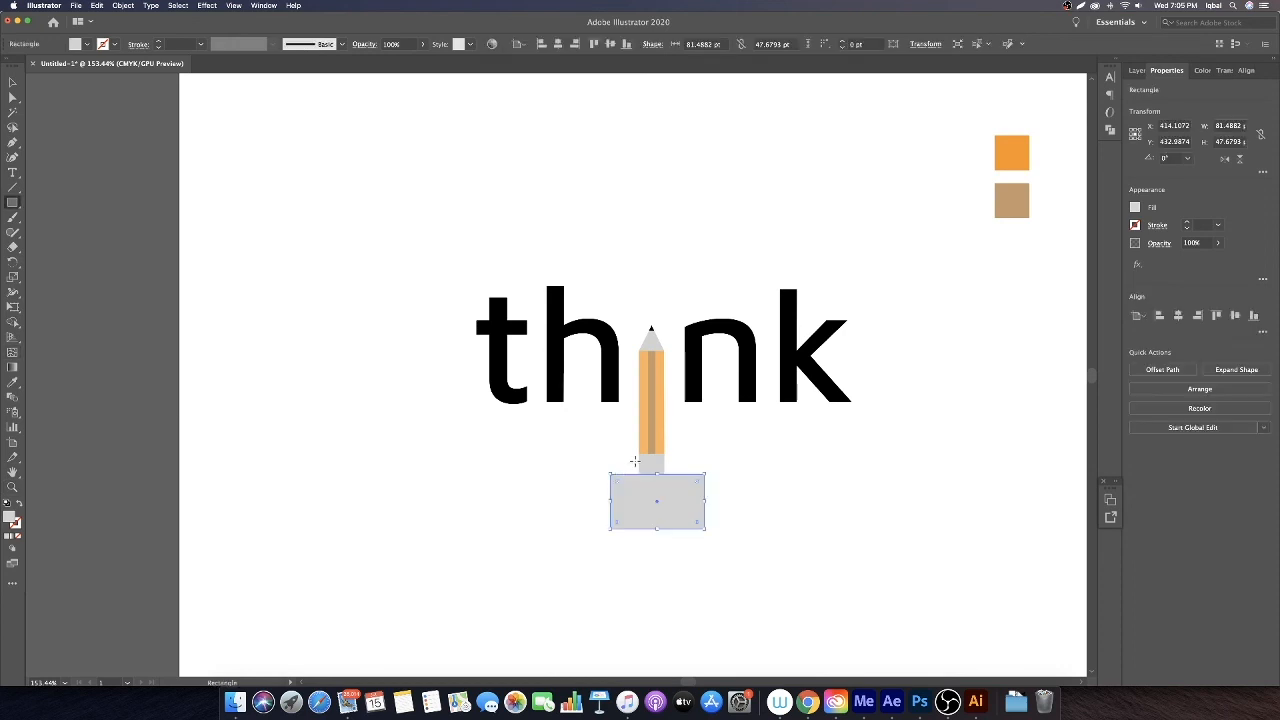
Split off the lower part of the grey end piece with the Shape Builder and delete the leftover rectangle
{"action": "key", "text": "v"}
{"action": "left_click", "coordinate": [657, 469], "text": "shift"}
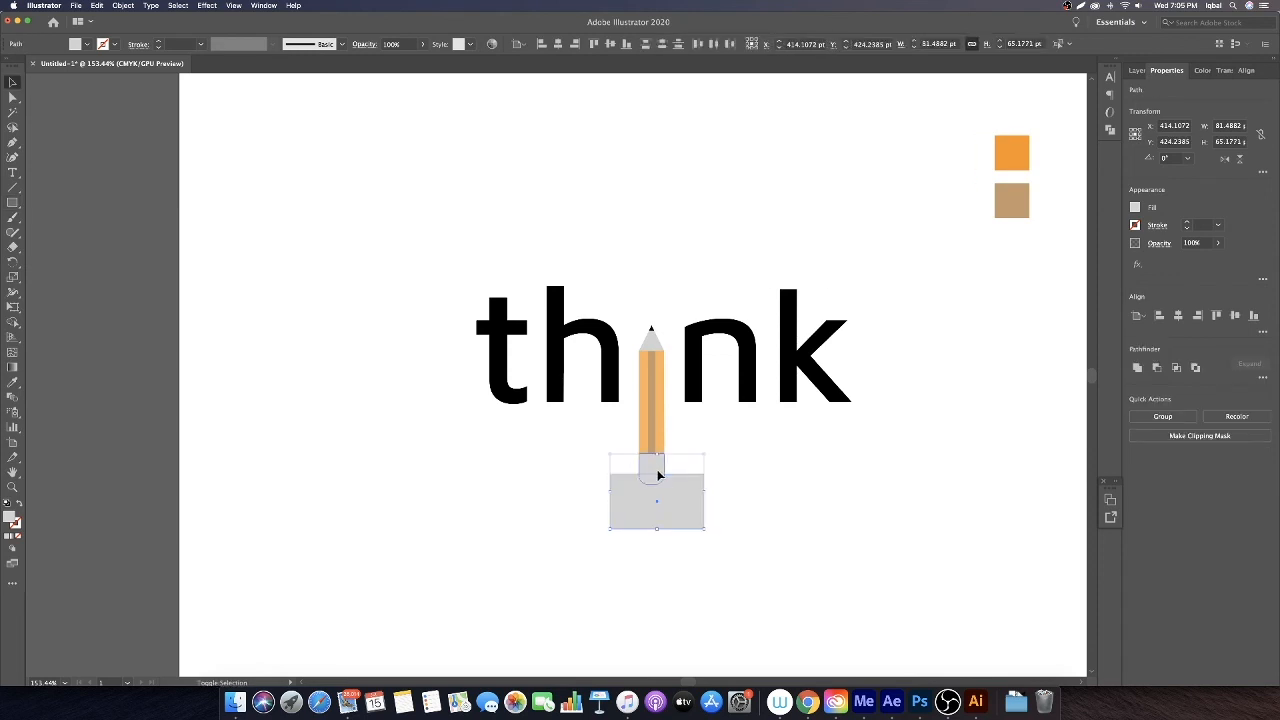
{"action": "key", "text": "shift+m"}
{"action": "left_click", "coordinate": [653, 481]}
{"action": "key", "text": "v"}
{"action": "left_click", "coordinate": [715, 491]}
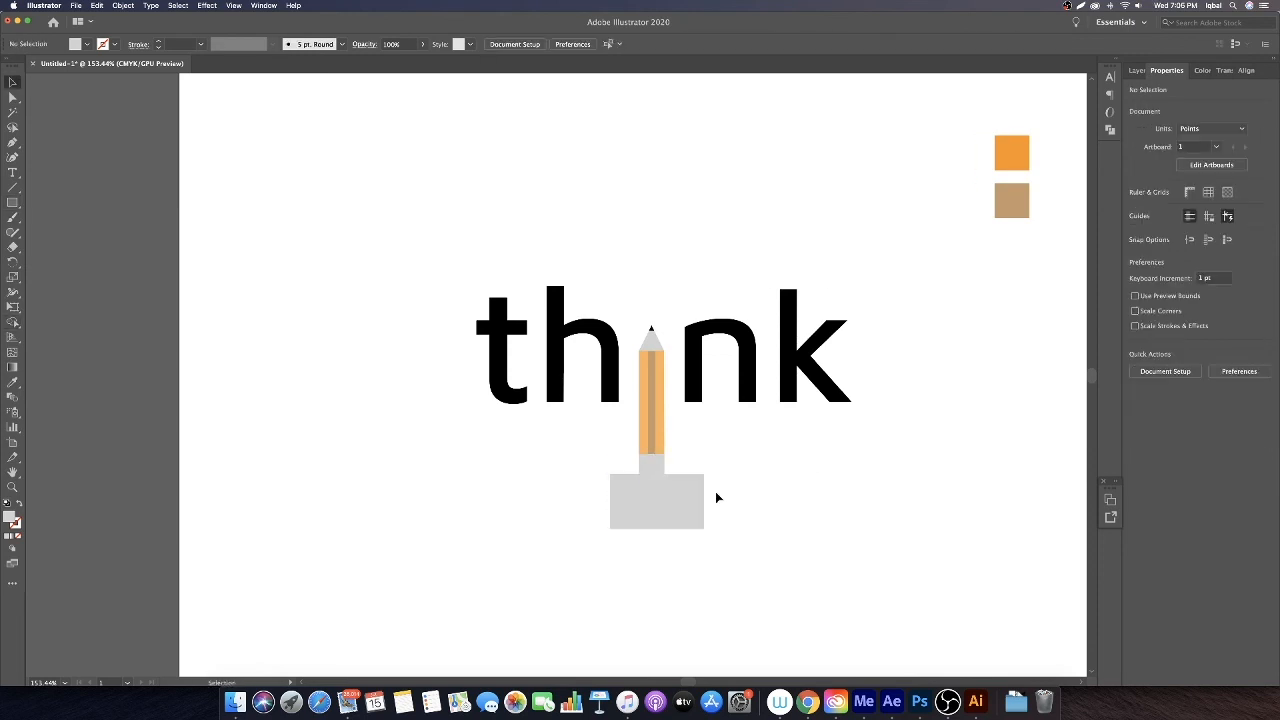
{"action": "left_click", "coordinate": [700, 494]}
{"action": "key", "text": "Delete"}
Fill the separated lower tip of the end piece with the black sampled from the pencil lead
{"action": "left_click", "coordinate": [654, 481]}
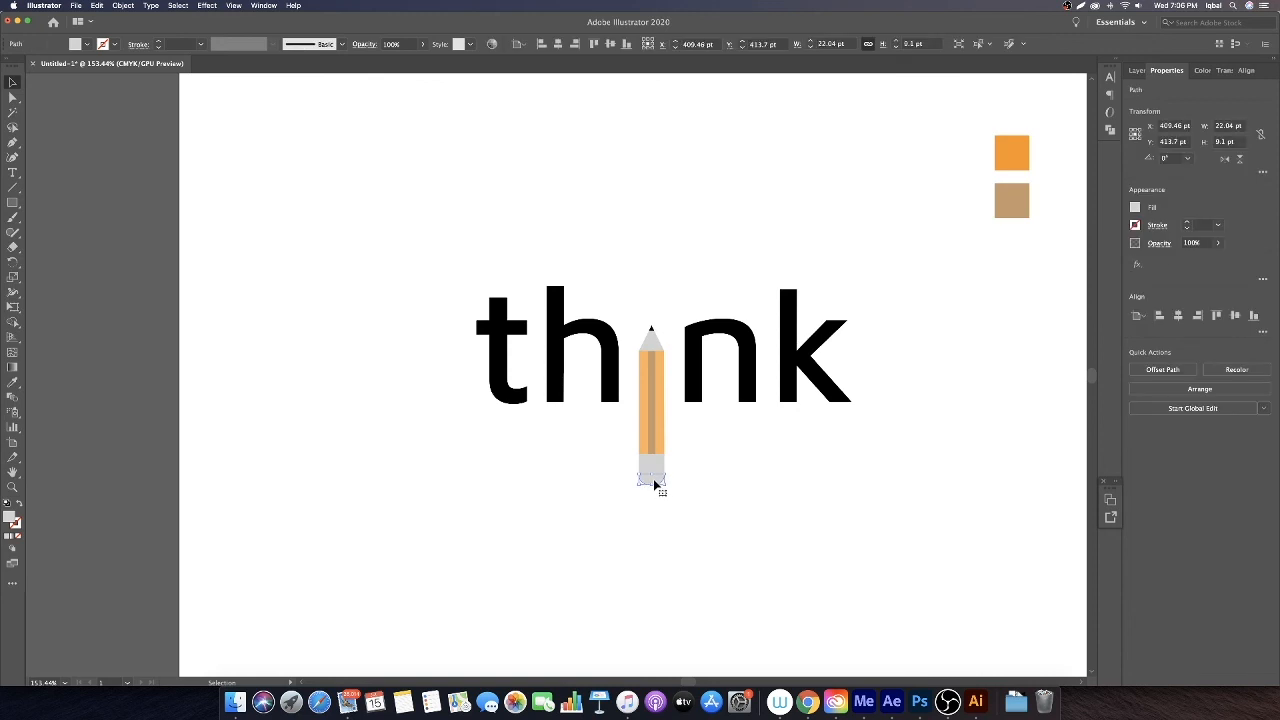
{"action": "key", "text": "i"}
{"action": "left_click", "coordinate": [651, 330]}
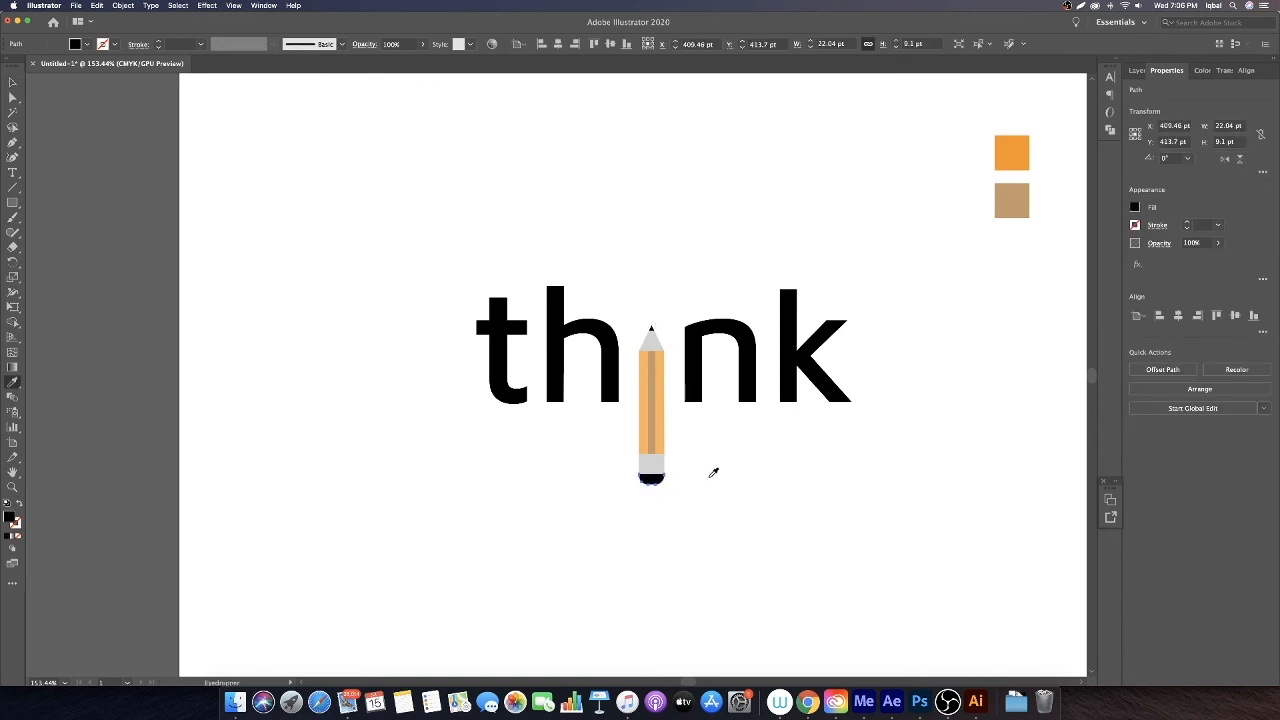
{"action": "key", "text": "v"}
{"action": "left_click", "coordinate": [752, 477]}
{"action": "key", "text": "z"}
{"action": "mouse_move", "coordinate": [705, 488]}
{"action": "left_mouse_down"}
{"action": "mouse_move", "coordinate": [631, 472]}
{"action": "mouse_move", "coordinate": [697, 516]}
{"action": "mouse_move", "coordinate": [606, 457]}
{"action": "left_mouse_up"}
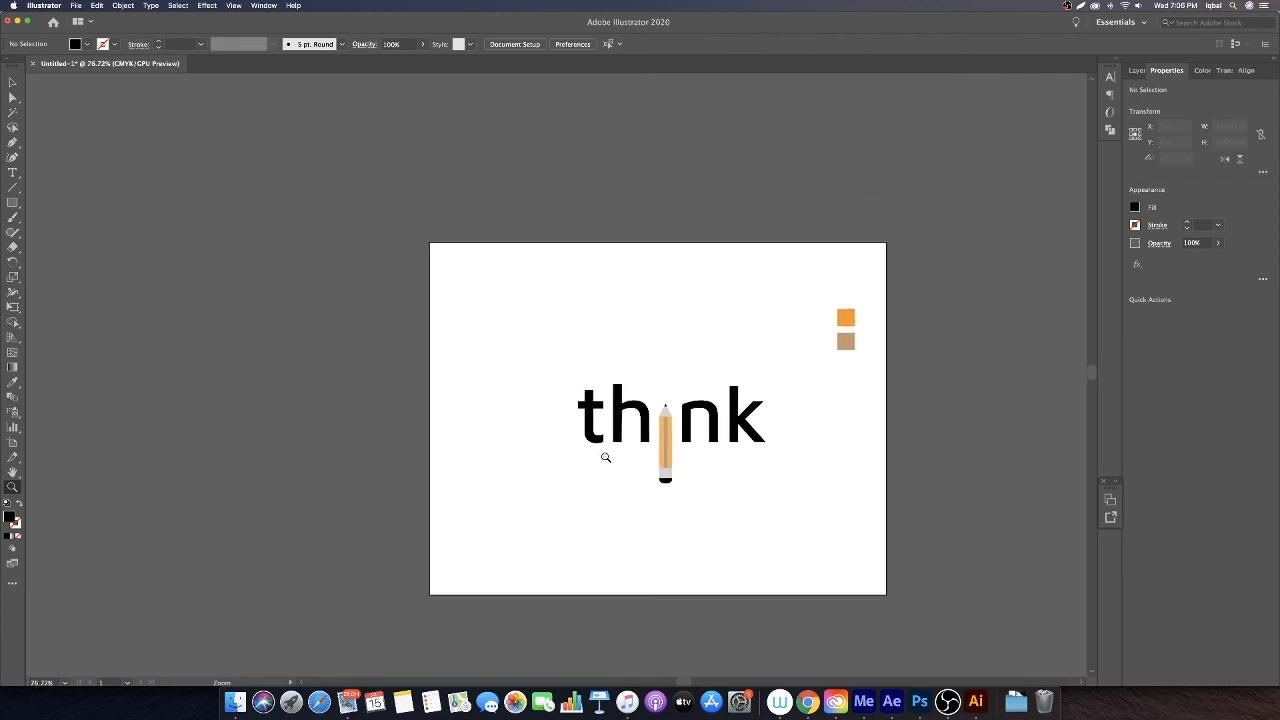
{"action": "key", "text": "v"}
{"action": "left_click_drag", "start_coordinate": [768, 489], "coordinate": [657, 451]}
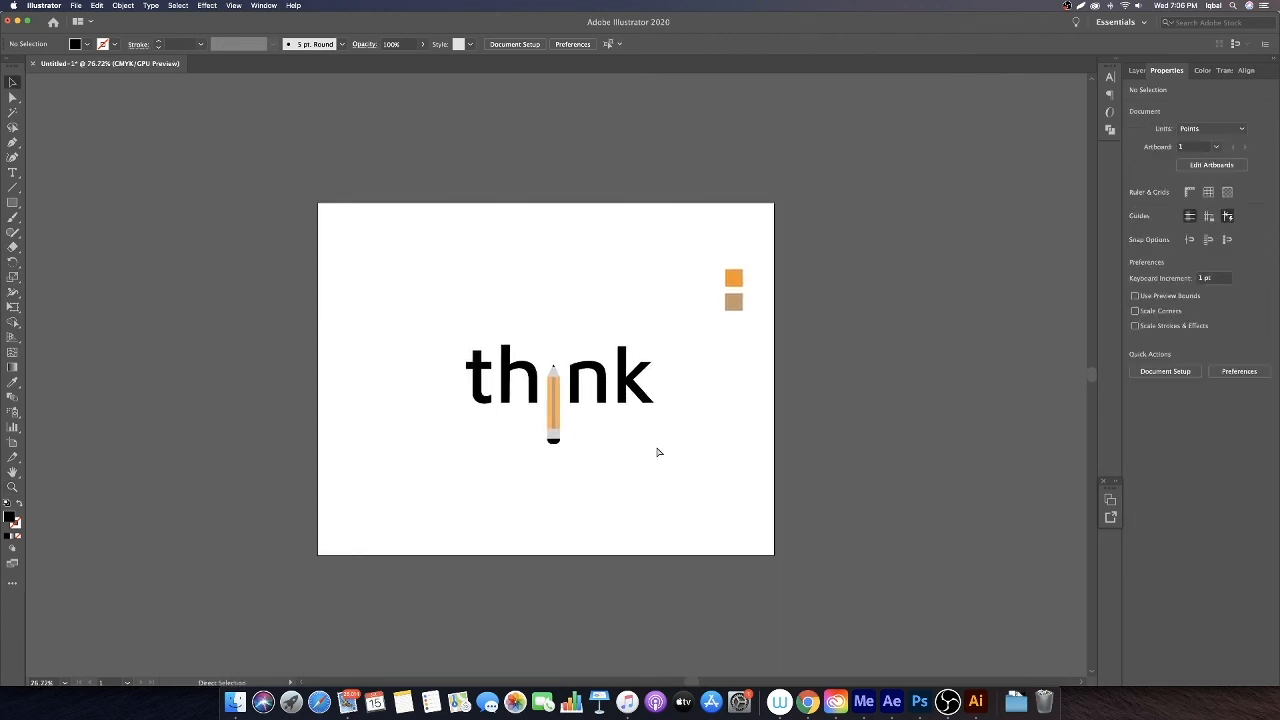